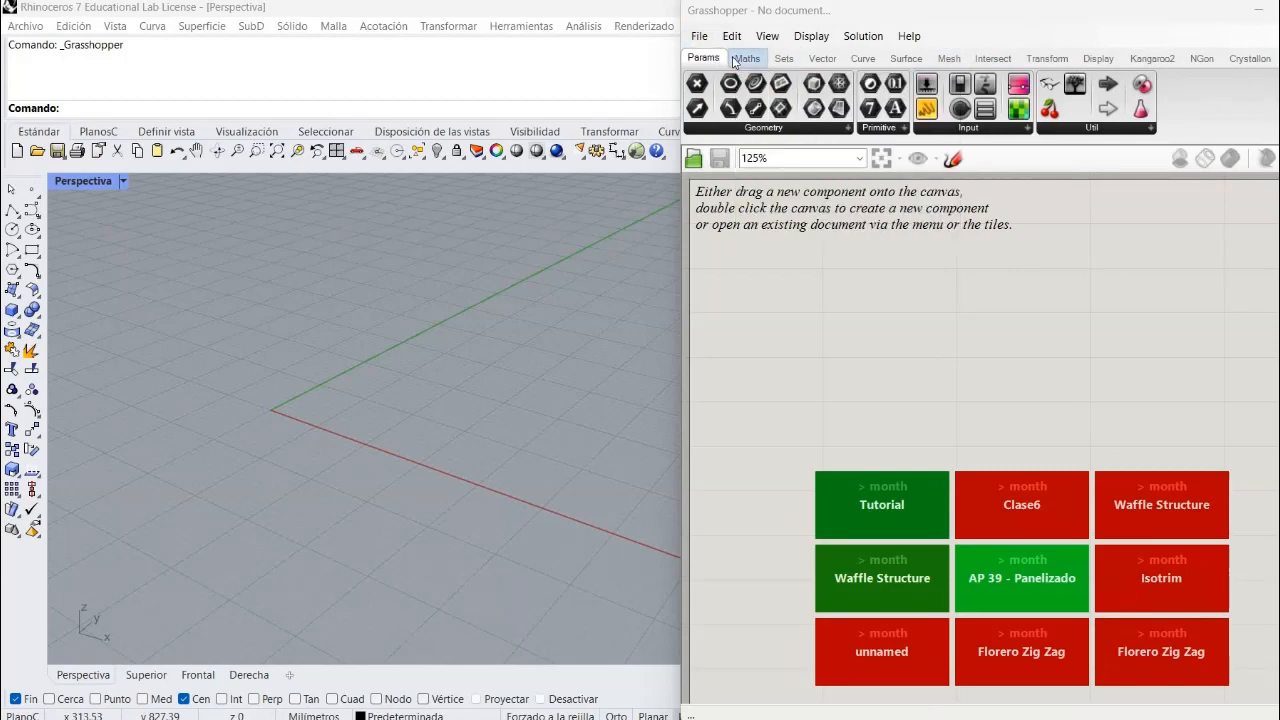
click(742, 59)
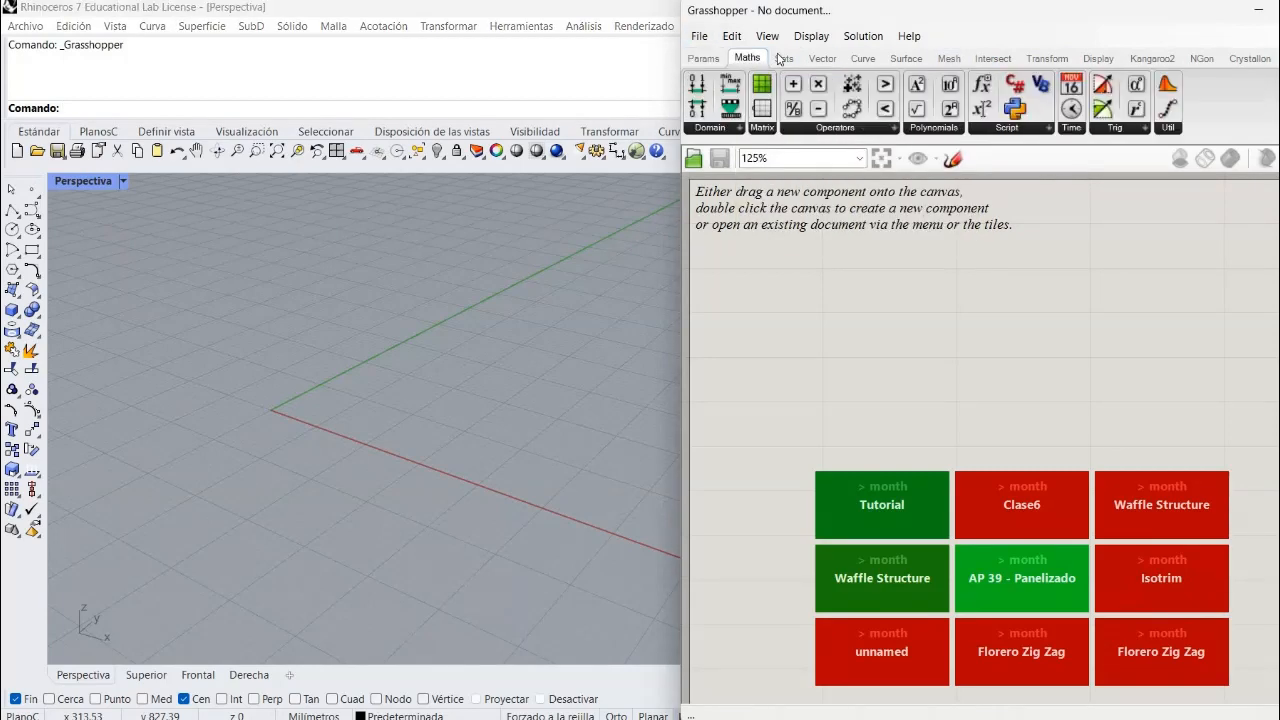
click(784, 59)
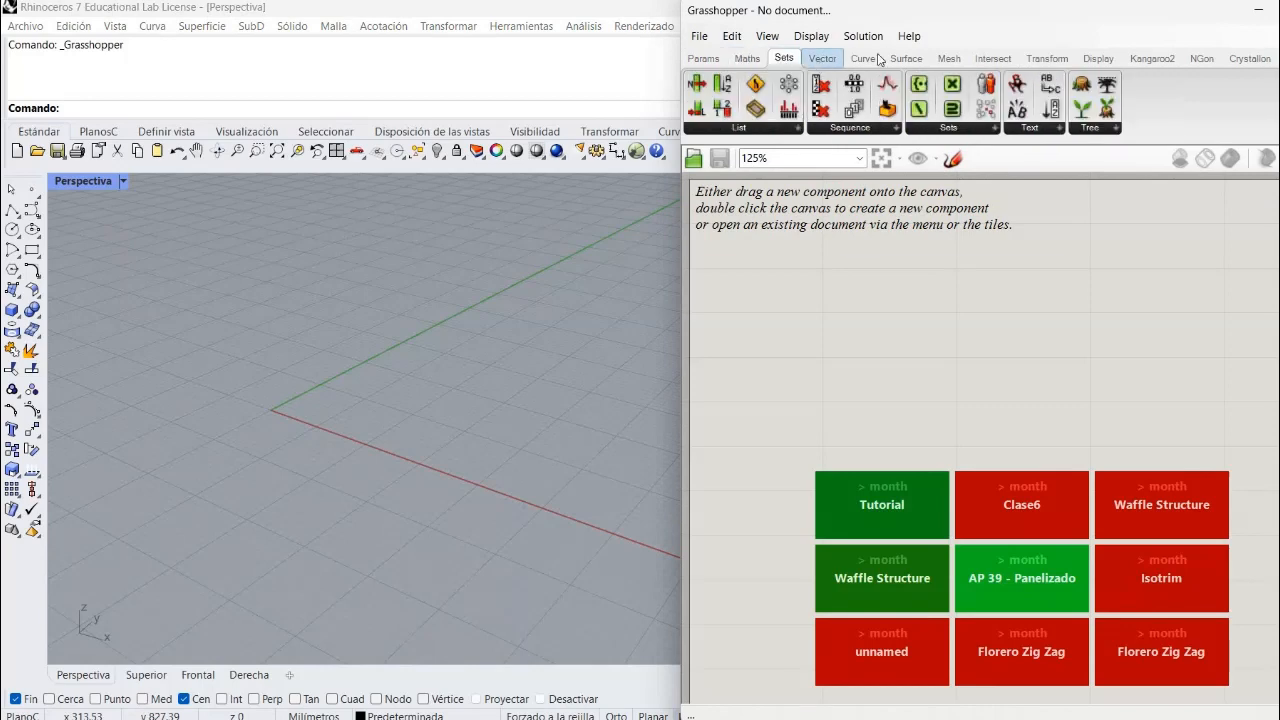
click(822, 58)
click(863, 58)
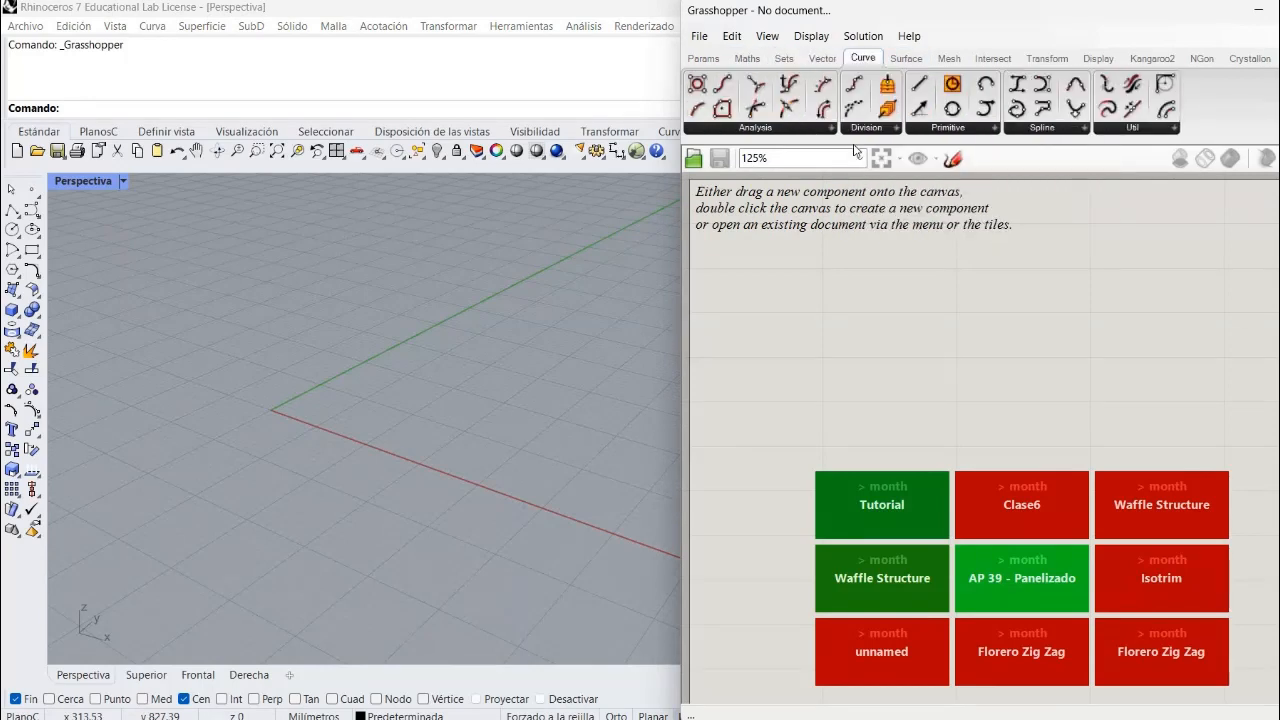
click(864, 129)
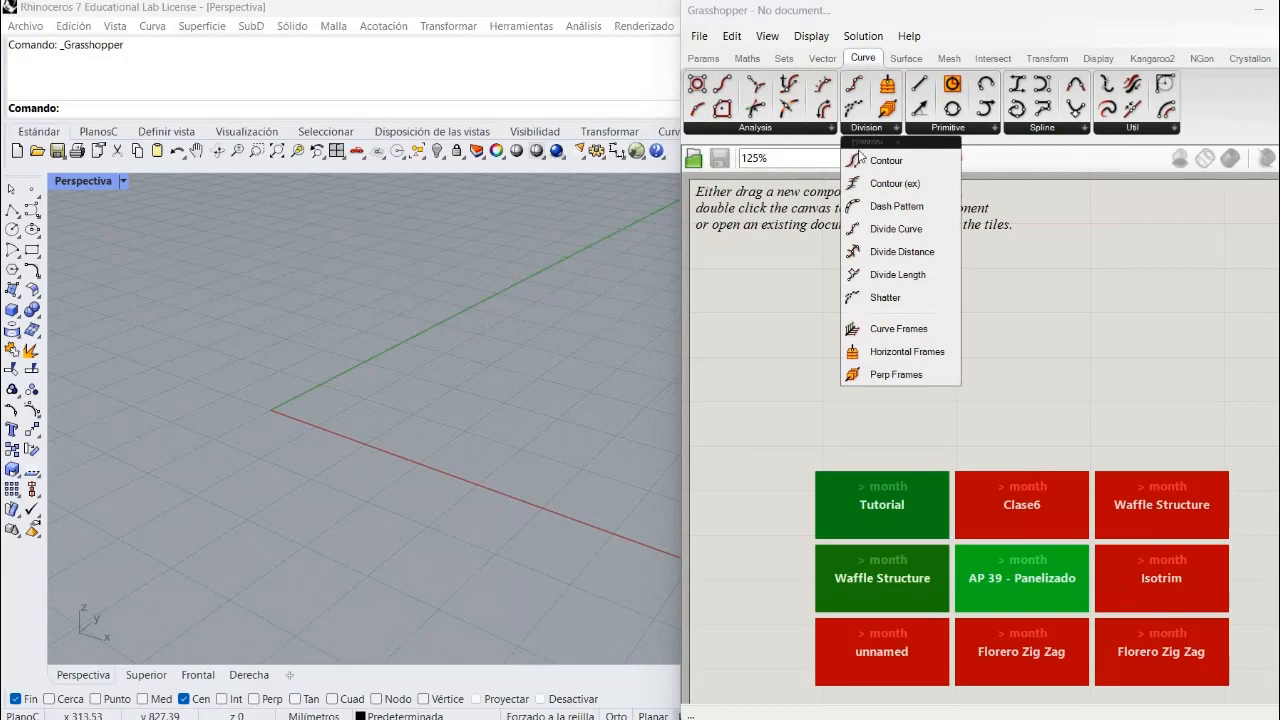
click(738, 271)
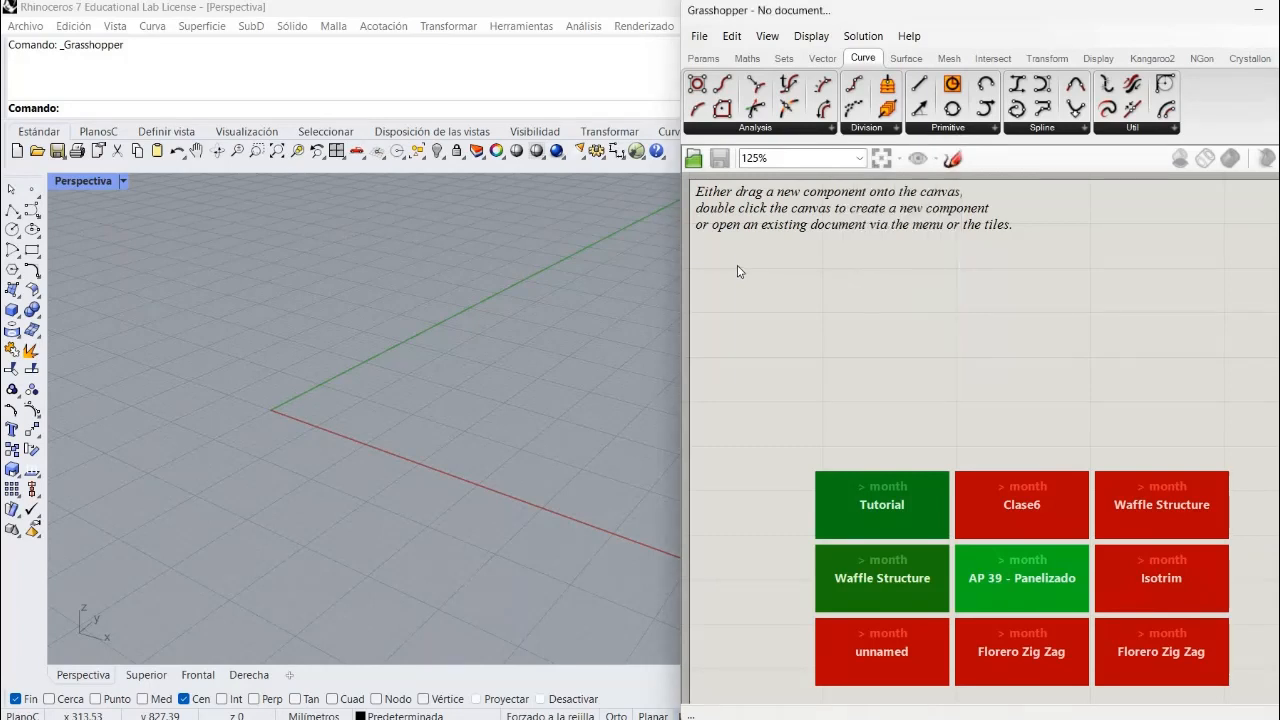
Add an Arc component to the empty Grasshopper canvas and shift it slightly away from its initial spot.
double_click(821, 279)
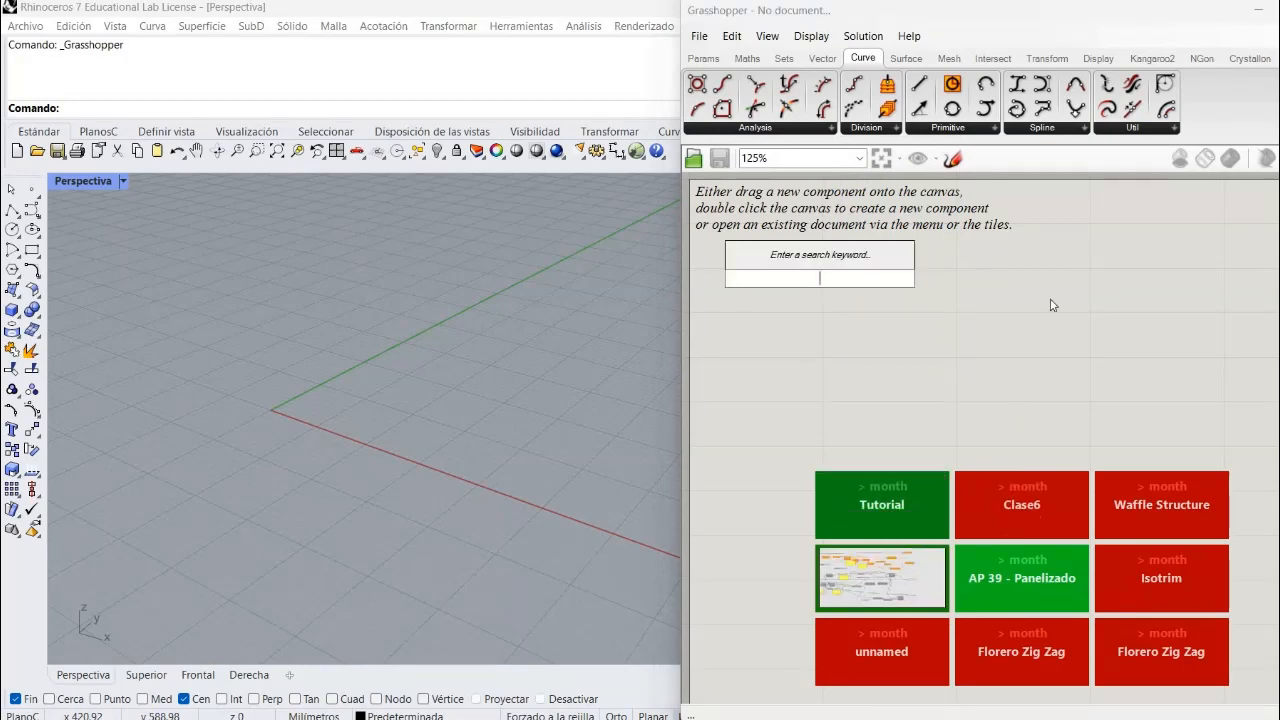
text(arc)
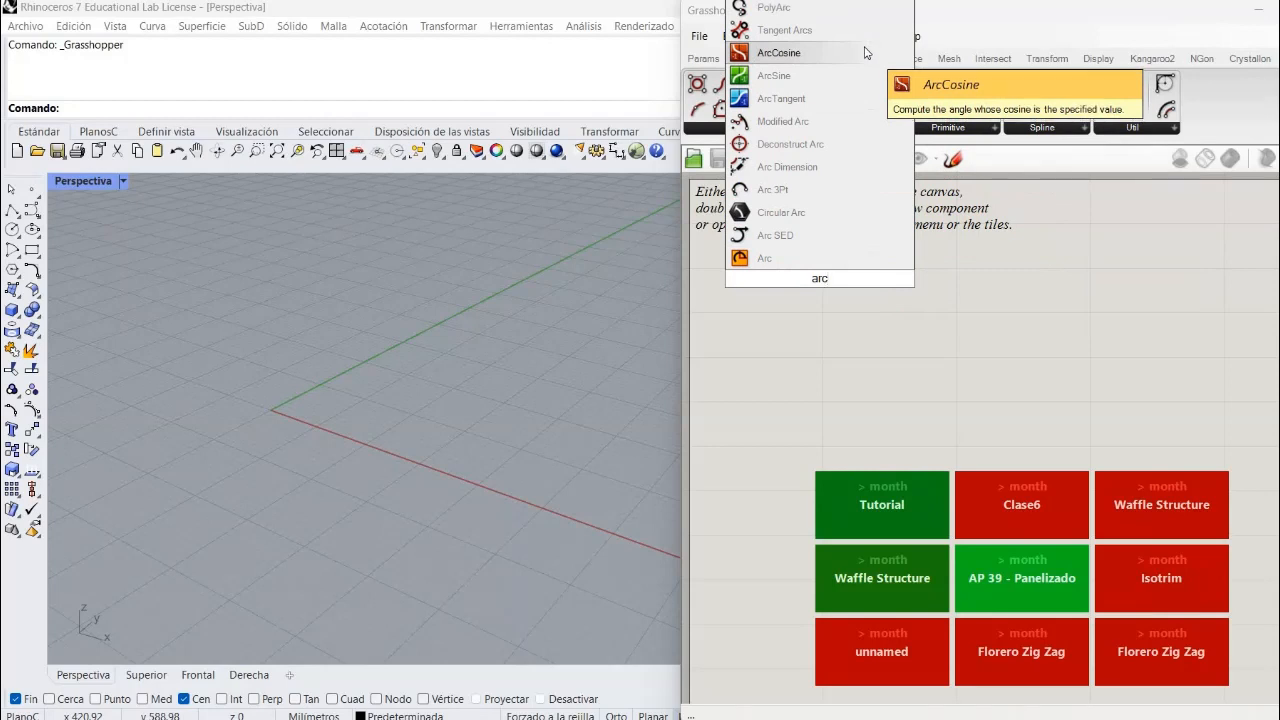
click(770, 260)
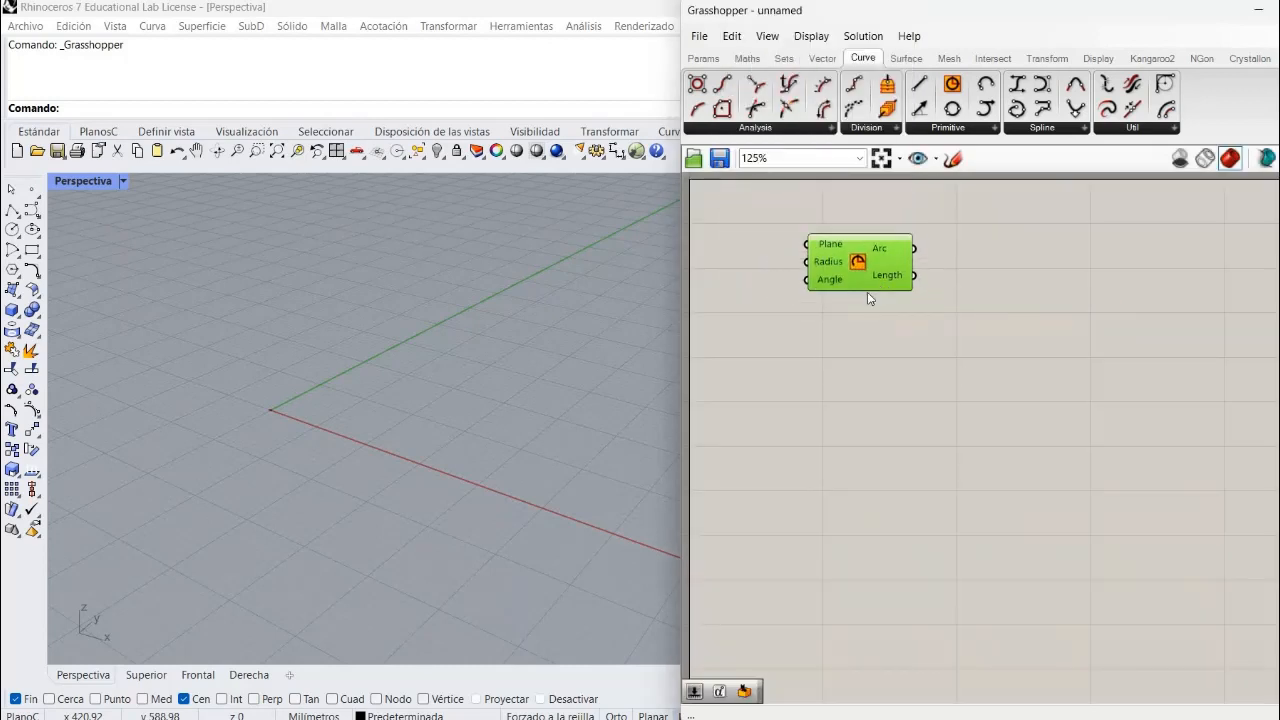
drag(867, 286, 890, 317)
click(853, 356)
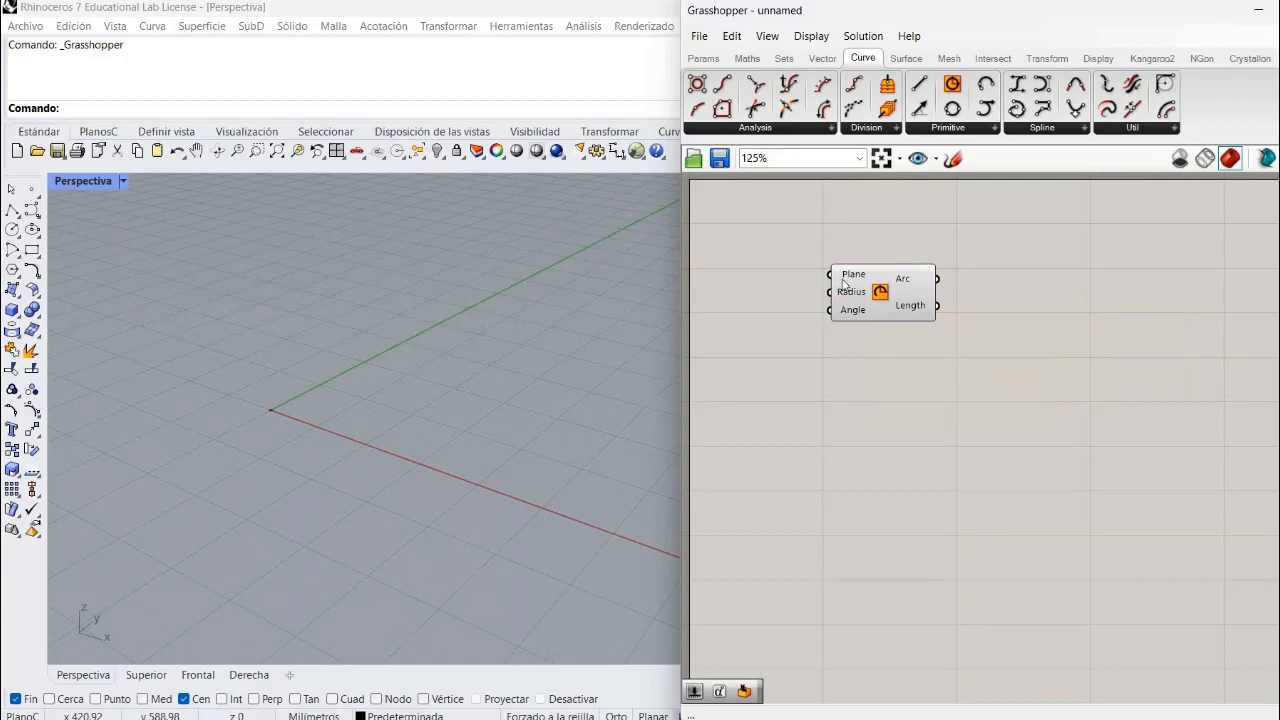
Examine the Arc component's default preview around the origin in the Rhino perspective view.
mouse_move(845, 285)
click(880, 302)
scroll(280, 401, down, 5)
scroll(263, 398, up, 5)
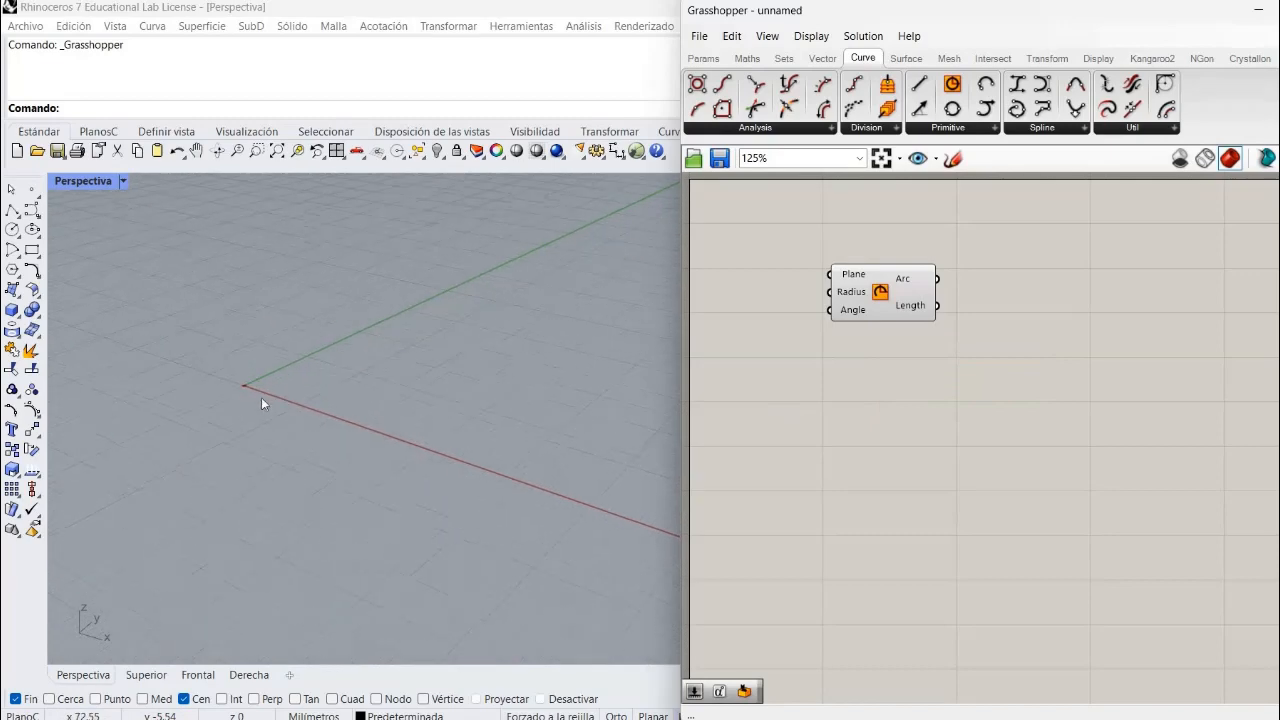
scroll(242, 367, up, 5)
scroll(246, 352, up, 3)
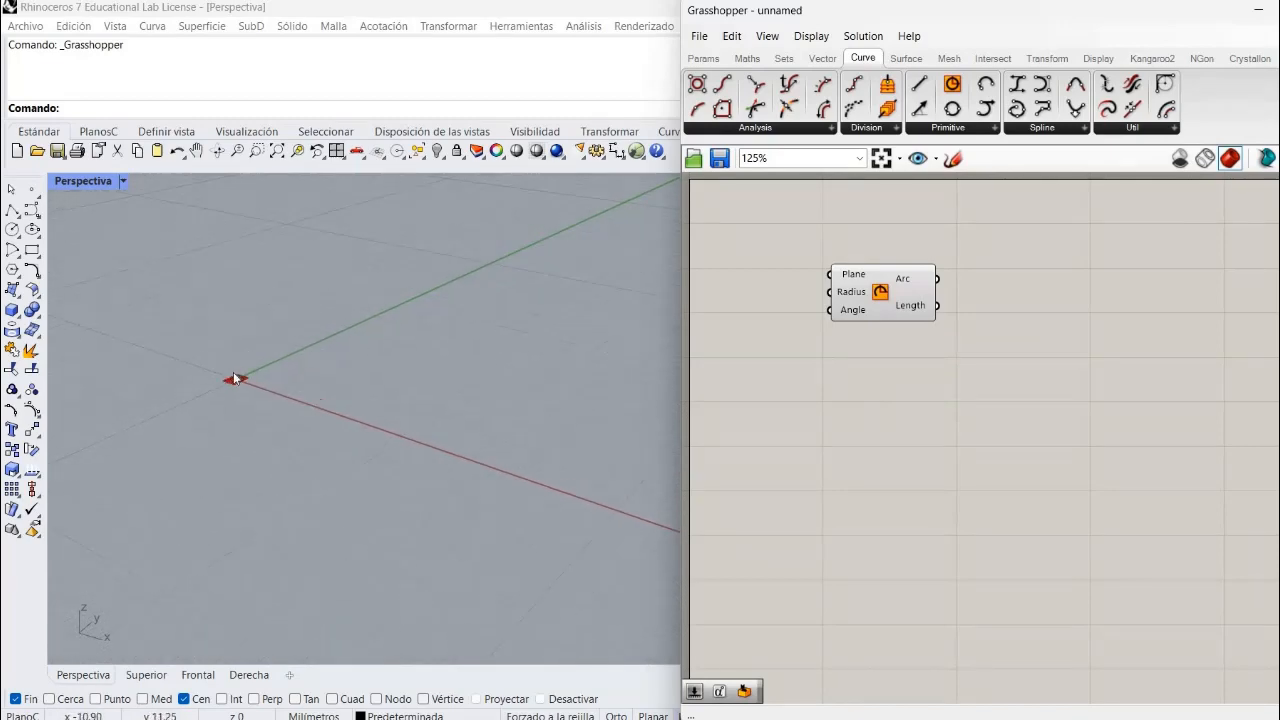
scroll(247, 363, up, 3)
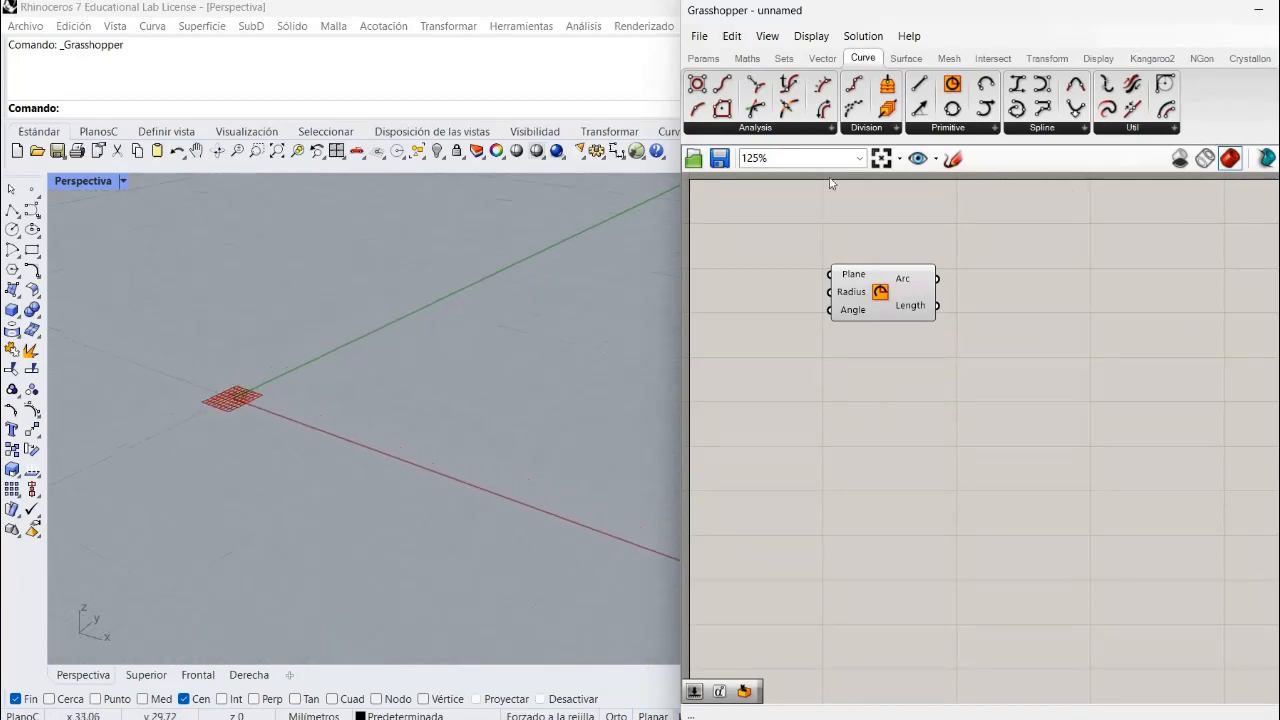
click(898, 309)
click(866, 358)
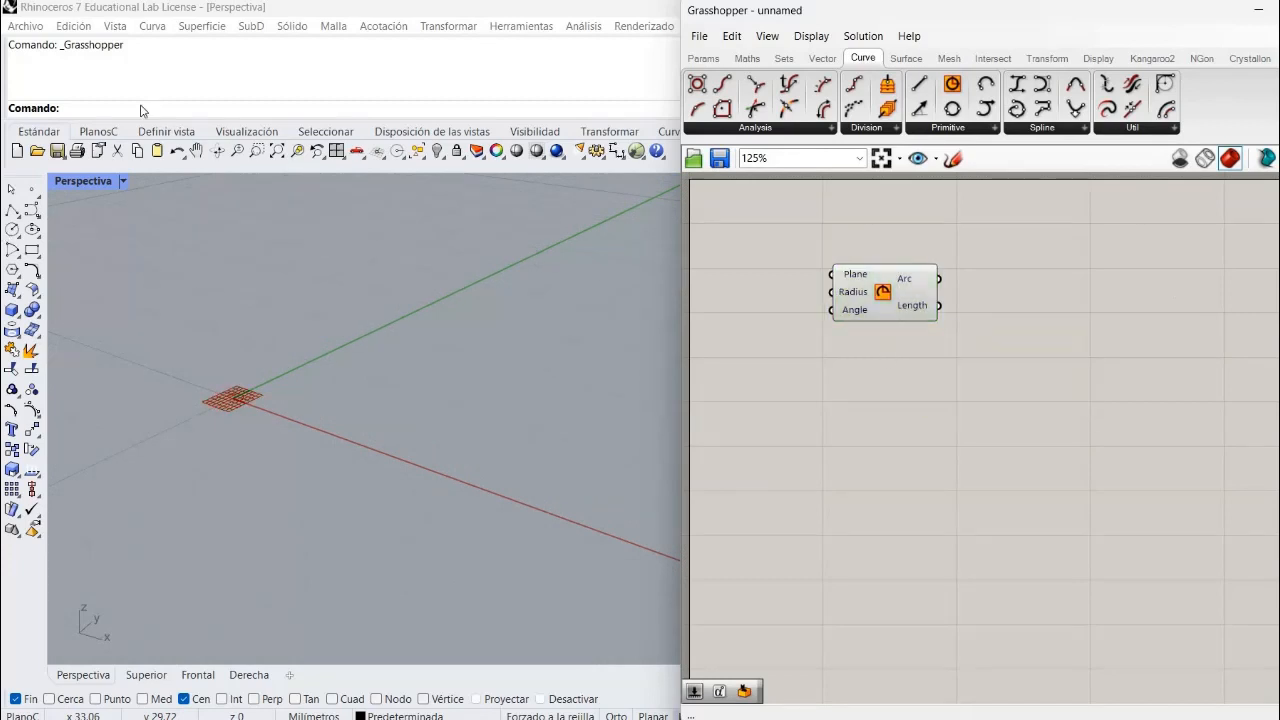
Switch Rhino to a maximized Superior (top) view and frame the default arc at the origin.
double_click(87, 185)
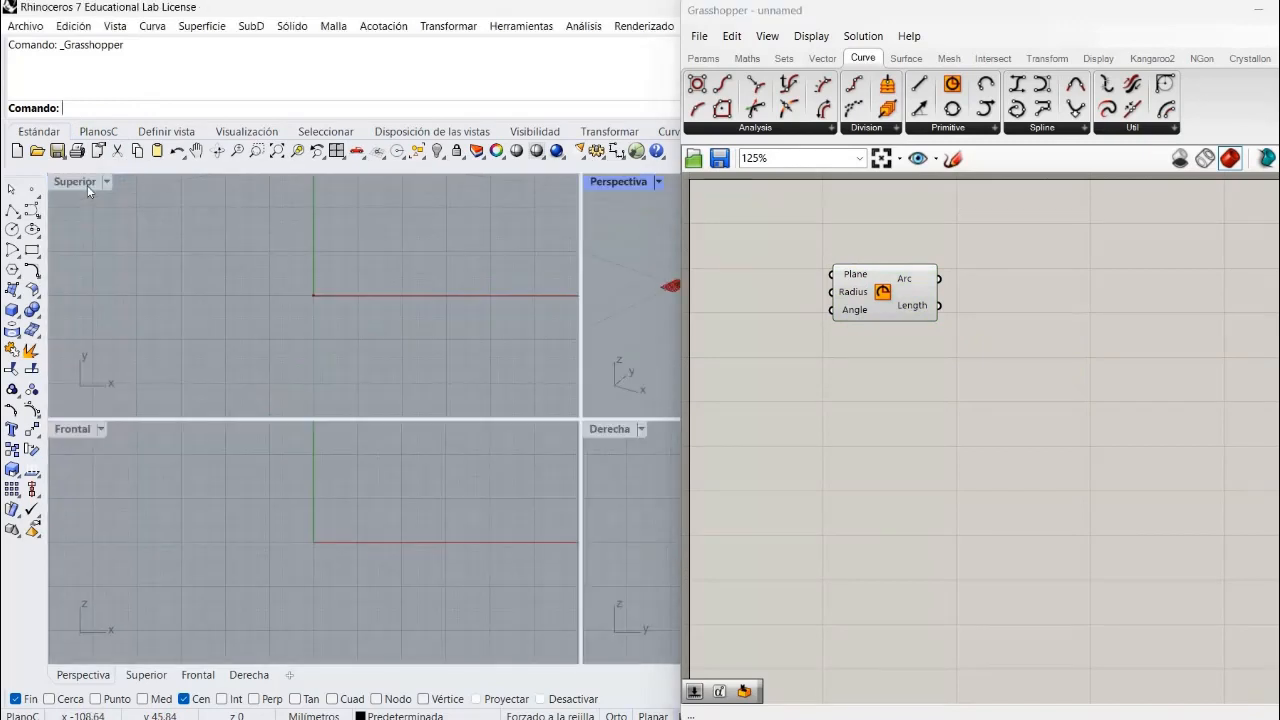
click(87, 185)
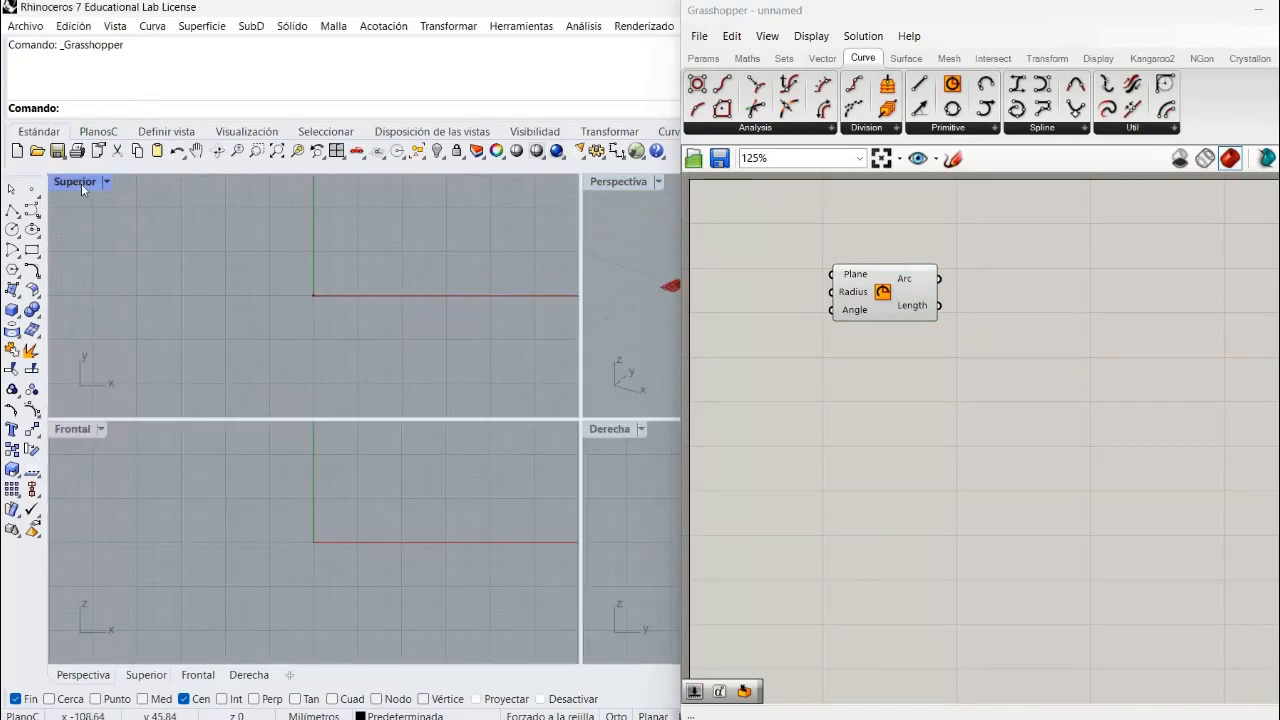
double_click(81, 183)
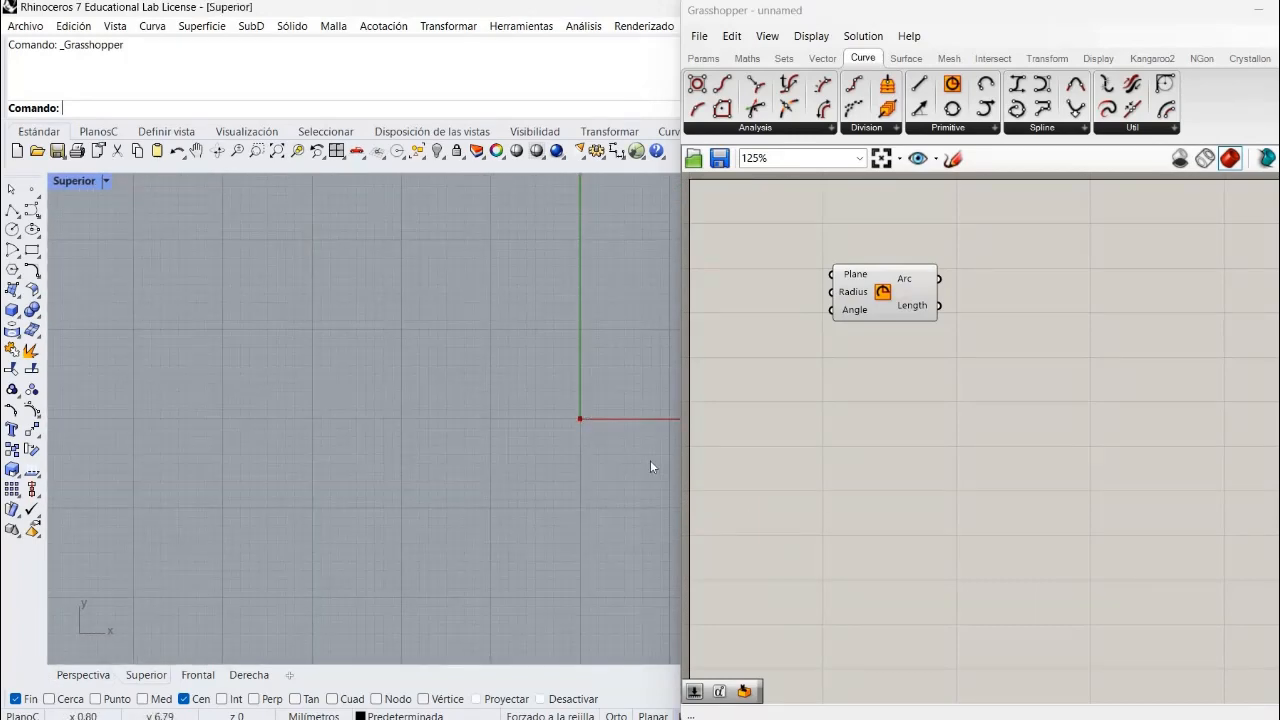
scroll(657, 473, down, 8)
scroll(648, 466, up, 10)
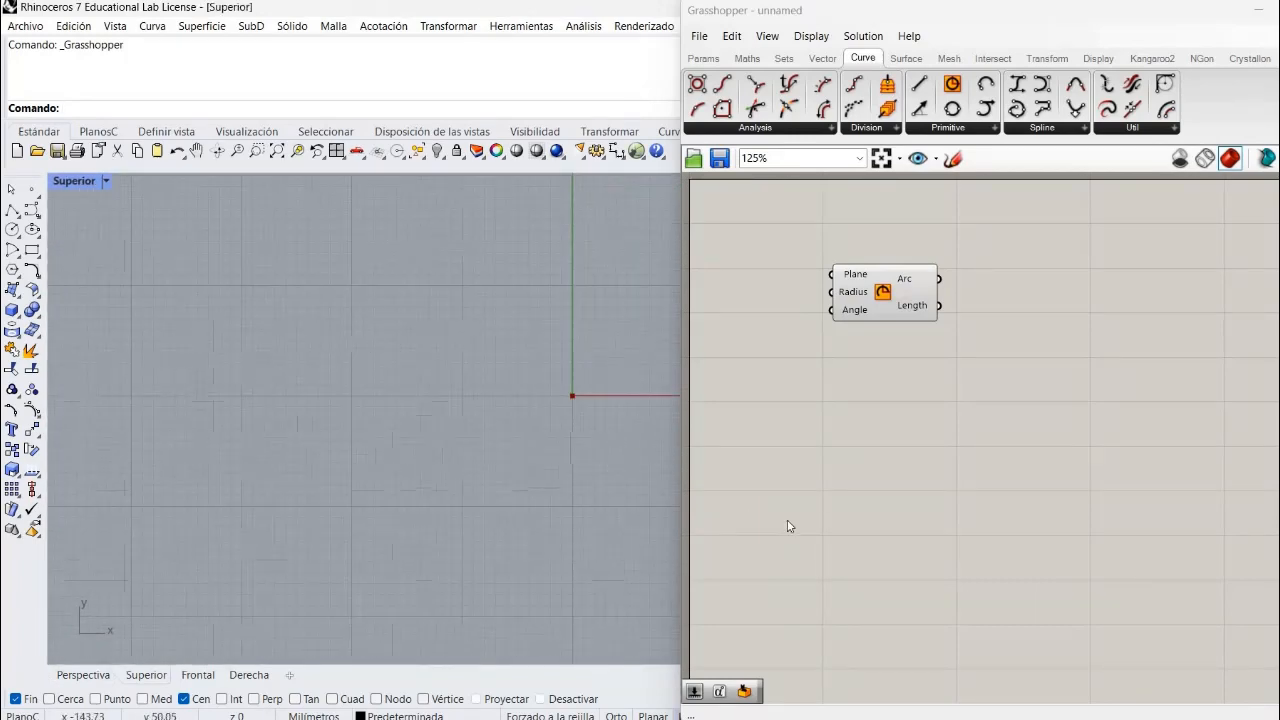
scroll(787, 521, up, 4)
scroll(597, 391, up, 2)
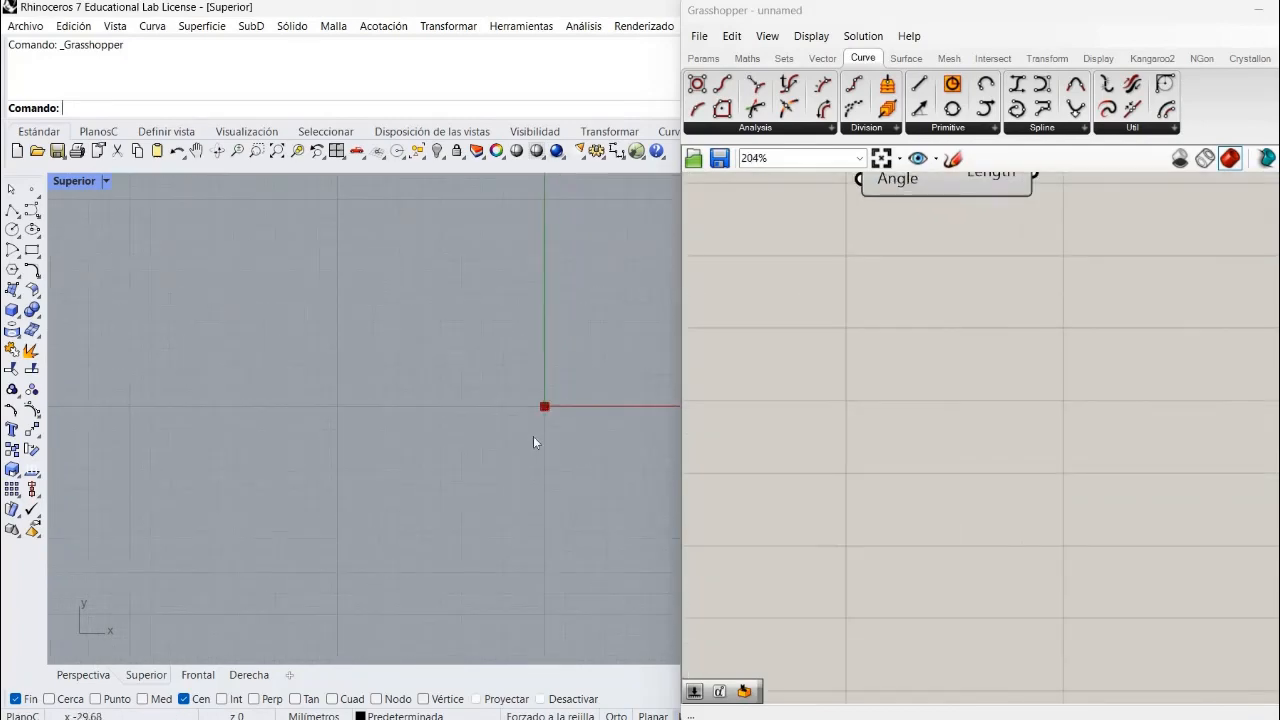
scroll(527, 430, up, 5)
scroll(602, 490, up, 2)
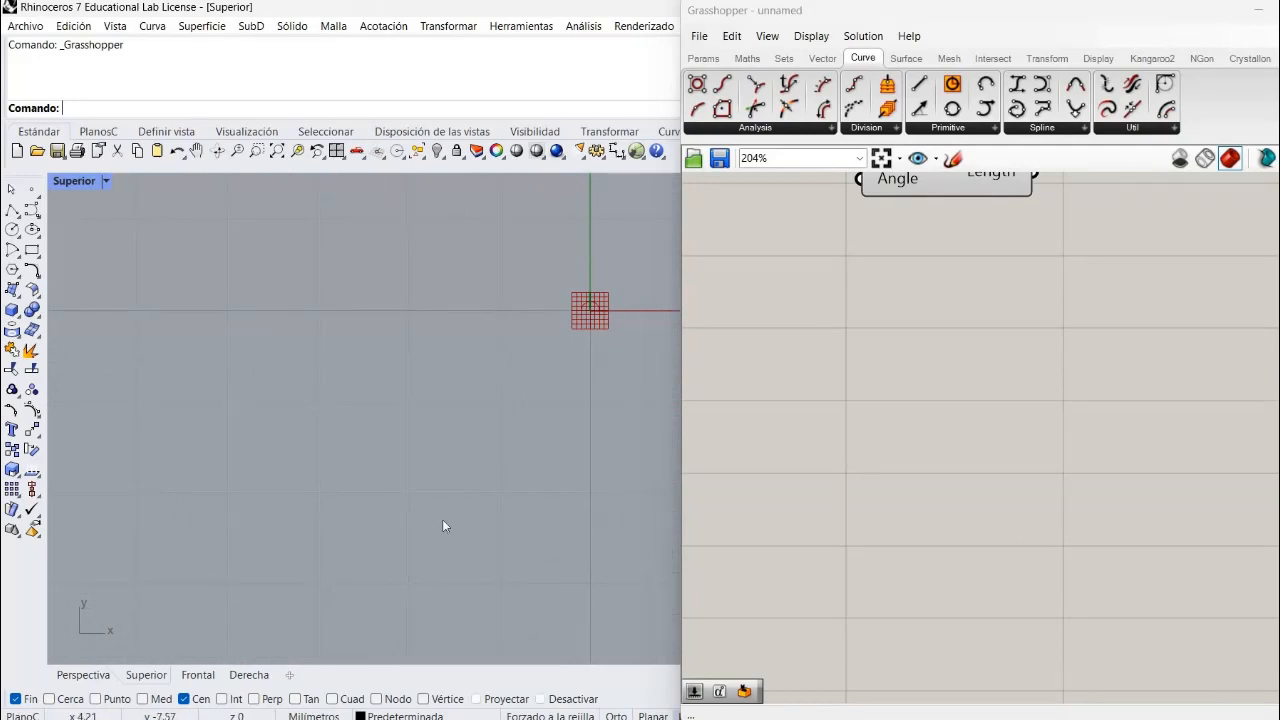
right_drag(629, 379, 442, 520)
scroll(442, 520, up, 8)
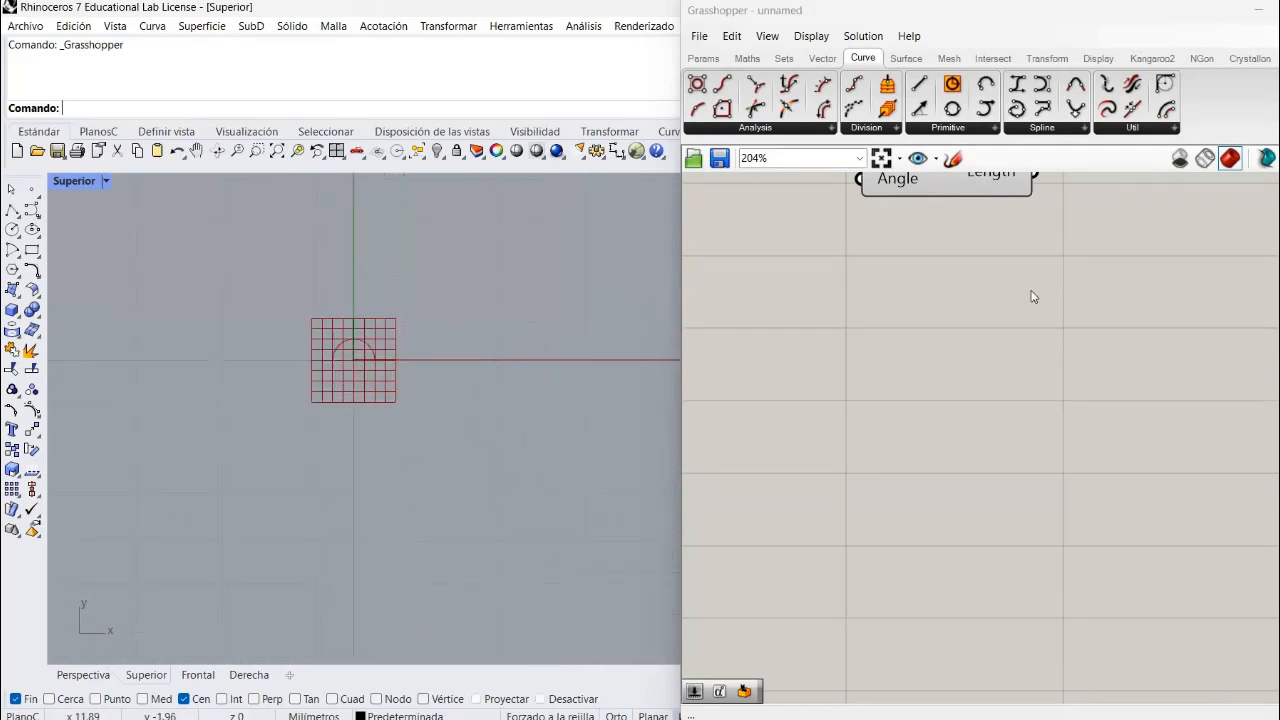
Reposition the Arc component on the canvas to leave more free space beside its inputs.
scroll(1006, 324, down, 5)
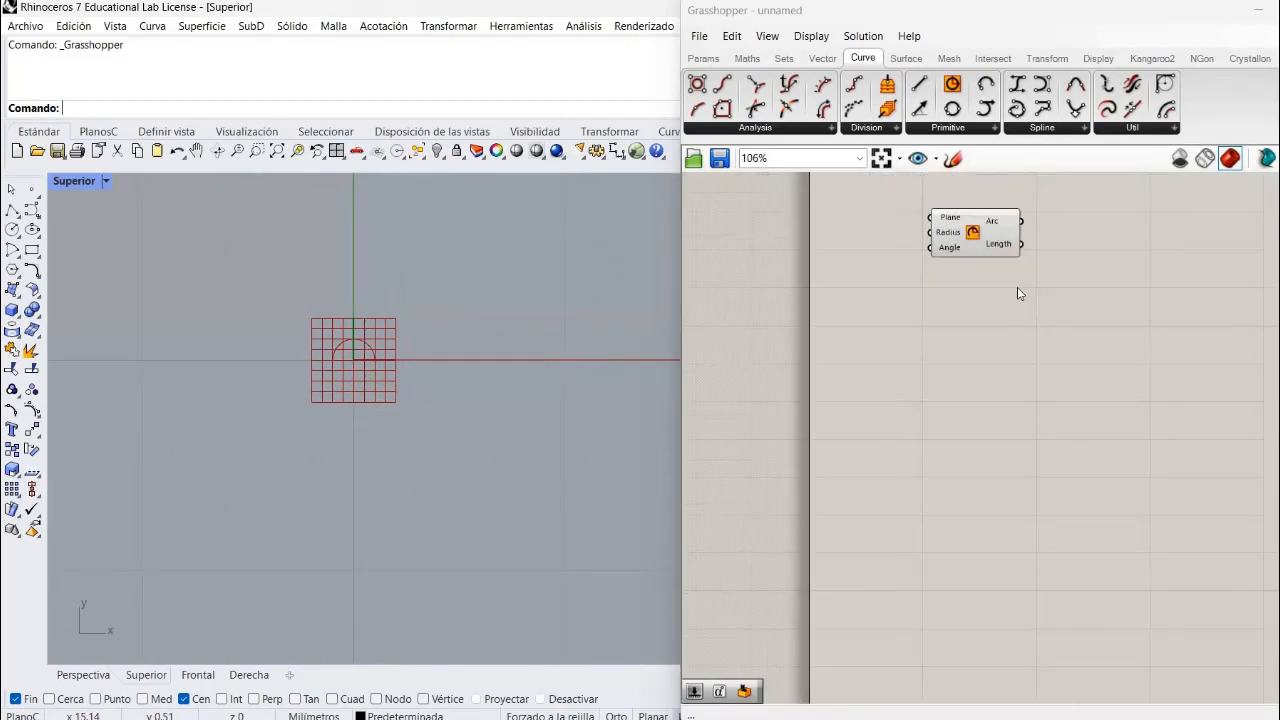
scroll(1020, 291, up, 4)
scroll(1020, 291, down, 2)
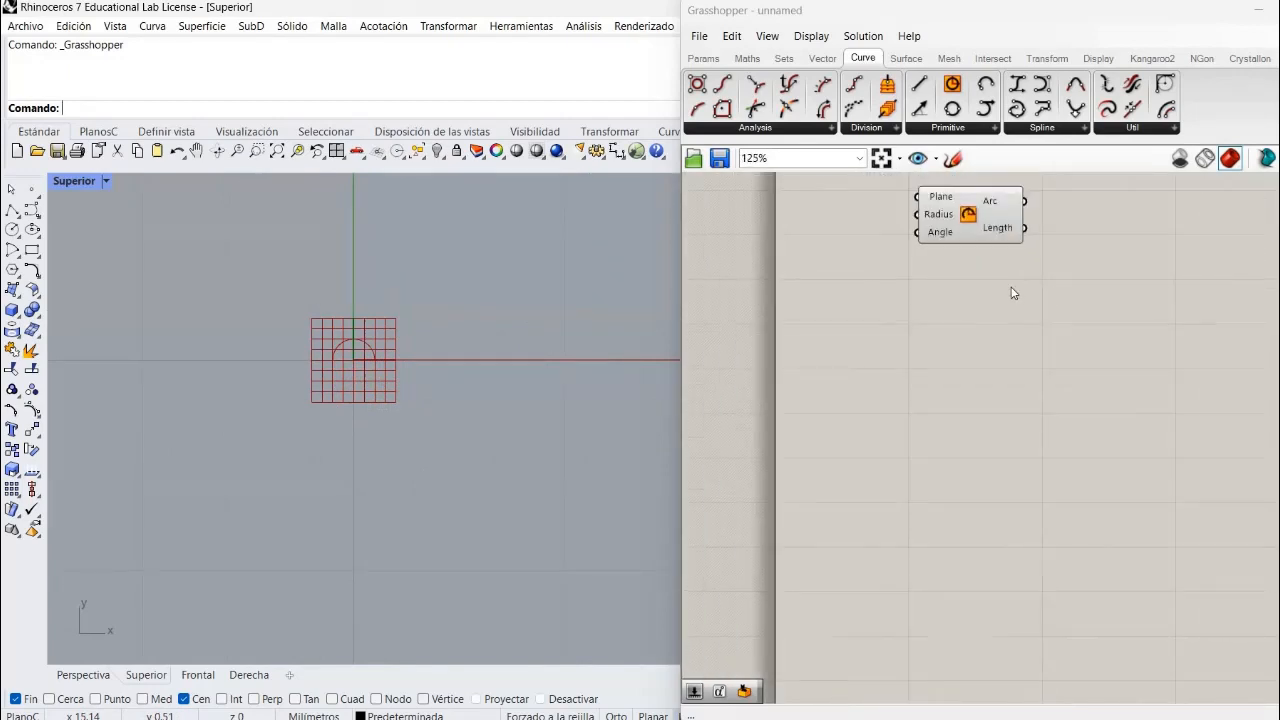
right_drag(1011, 288, 977, 476)
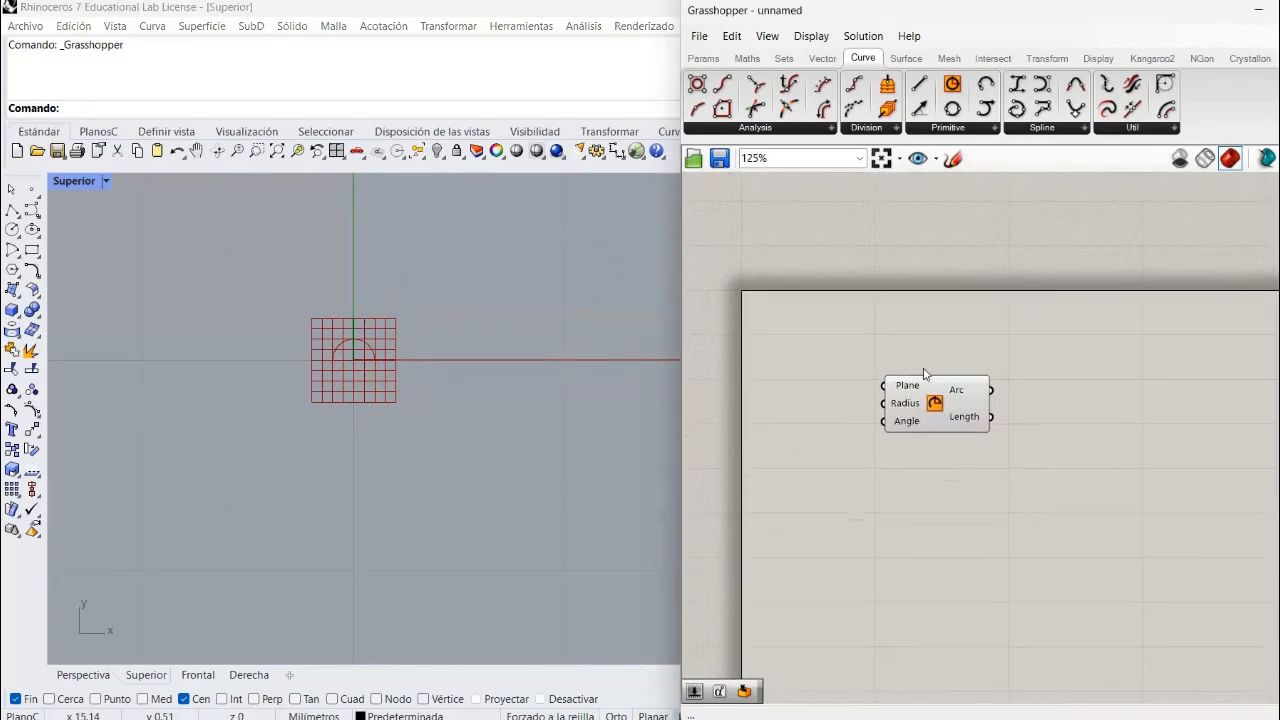
click(965, 416)
click(740, 505)
scroll(590, 536, down, 5)
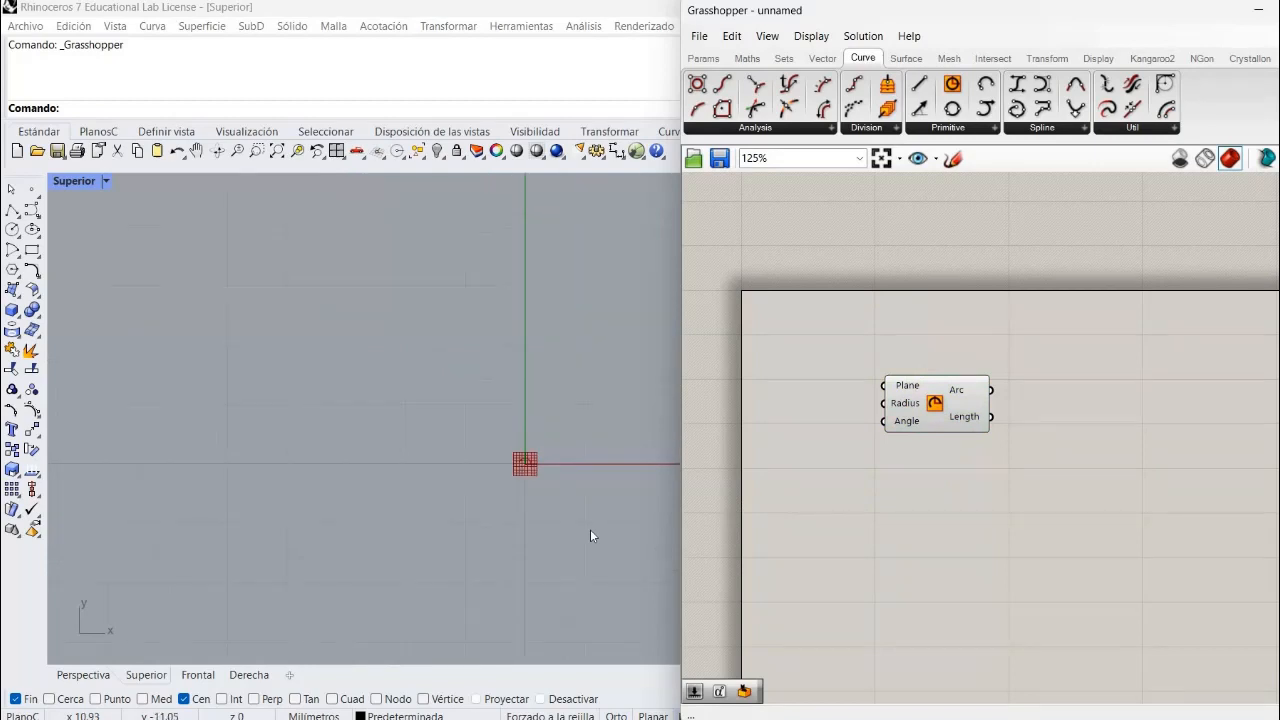
right_drag(548, 610, 225, 506)
scroll(225, 510, down, 3)
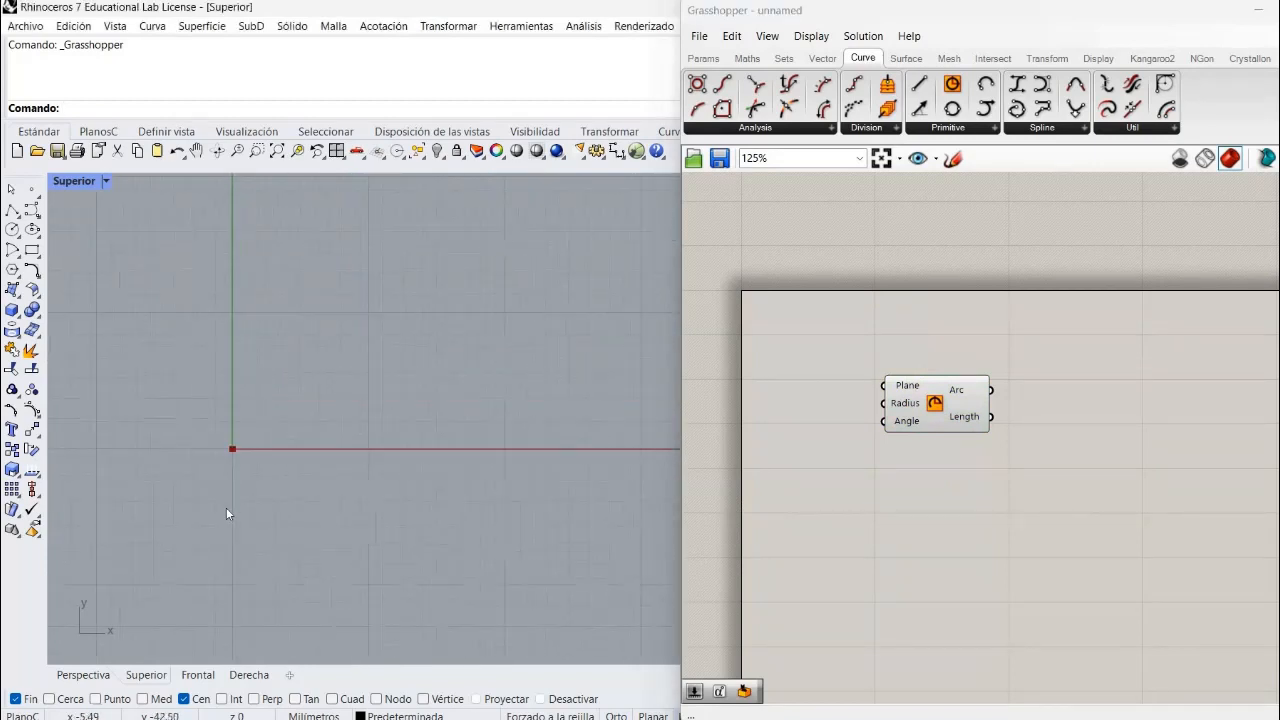
right_drag(294, 437, 347, 349)
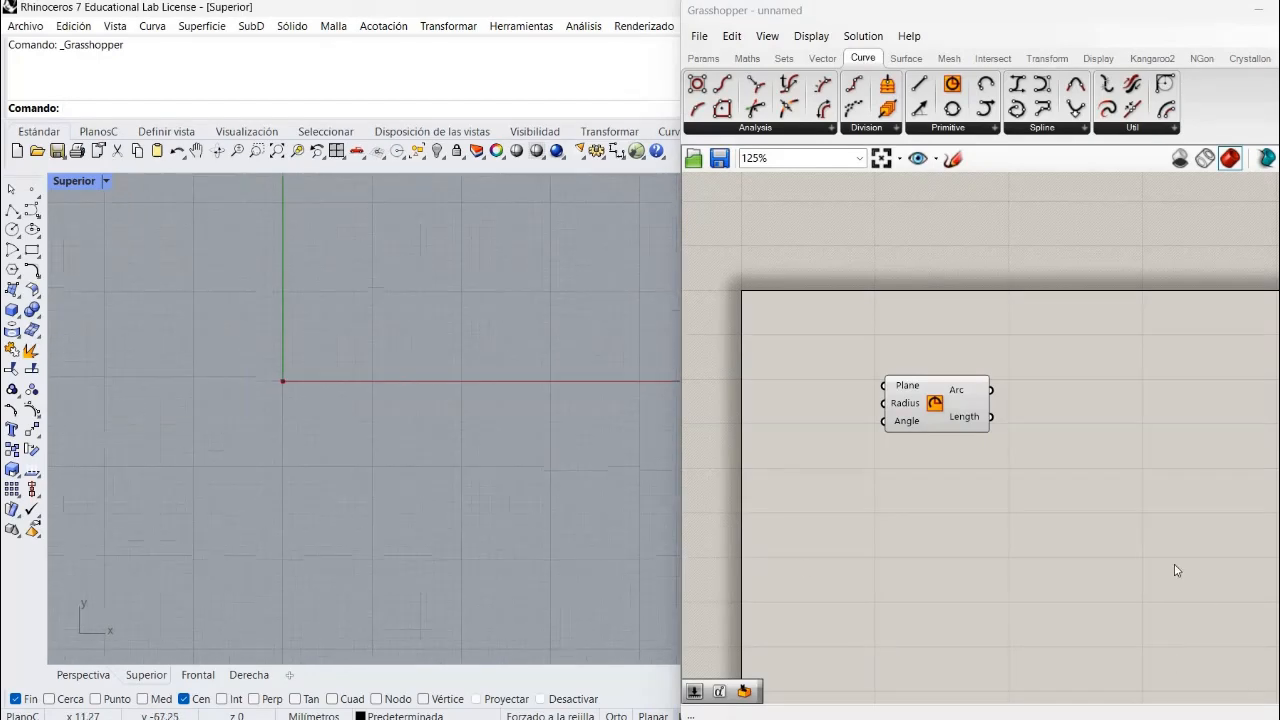
scroll(956, 420, up, 2)
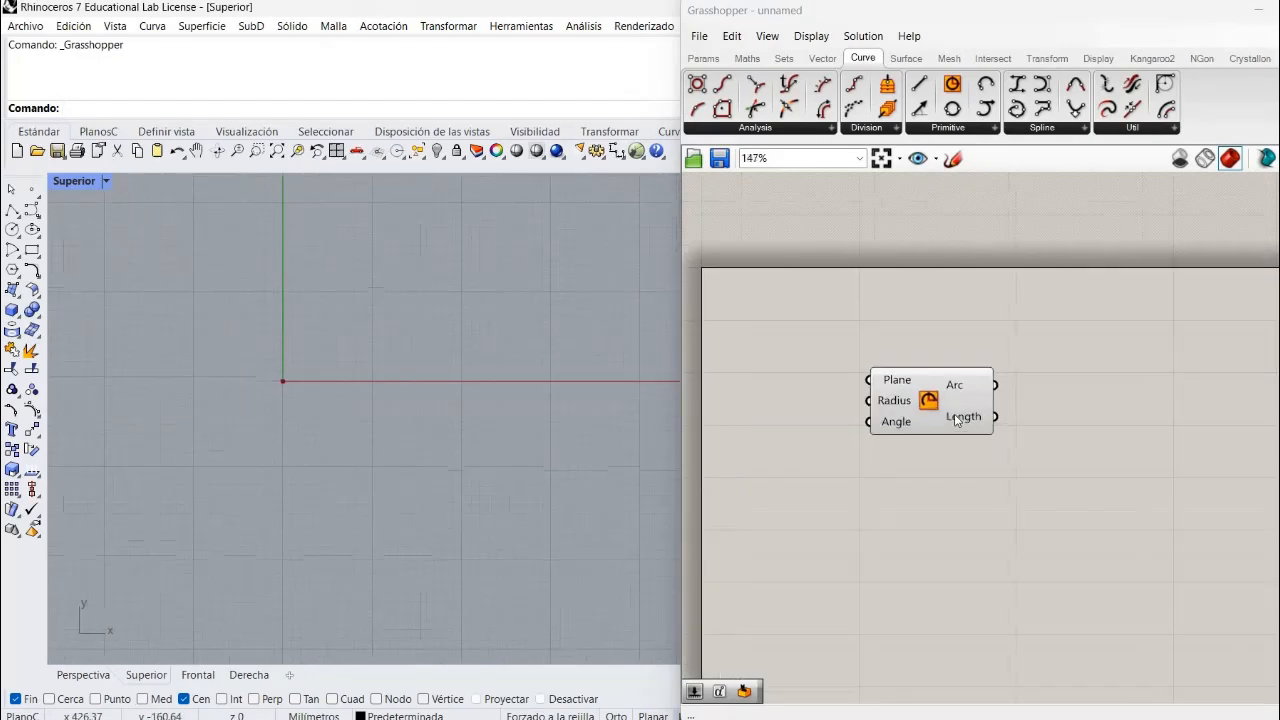
click(1019, 389)
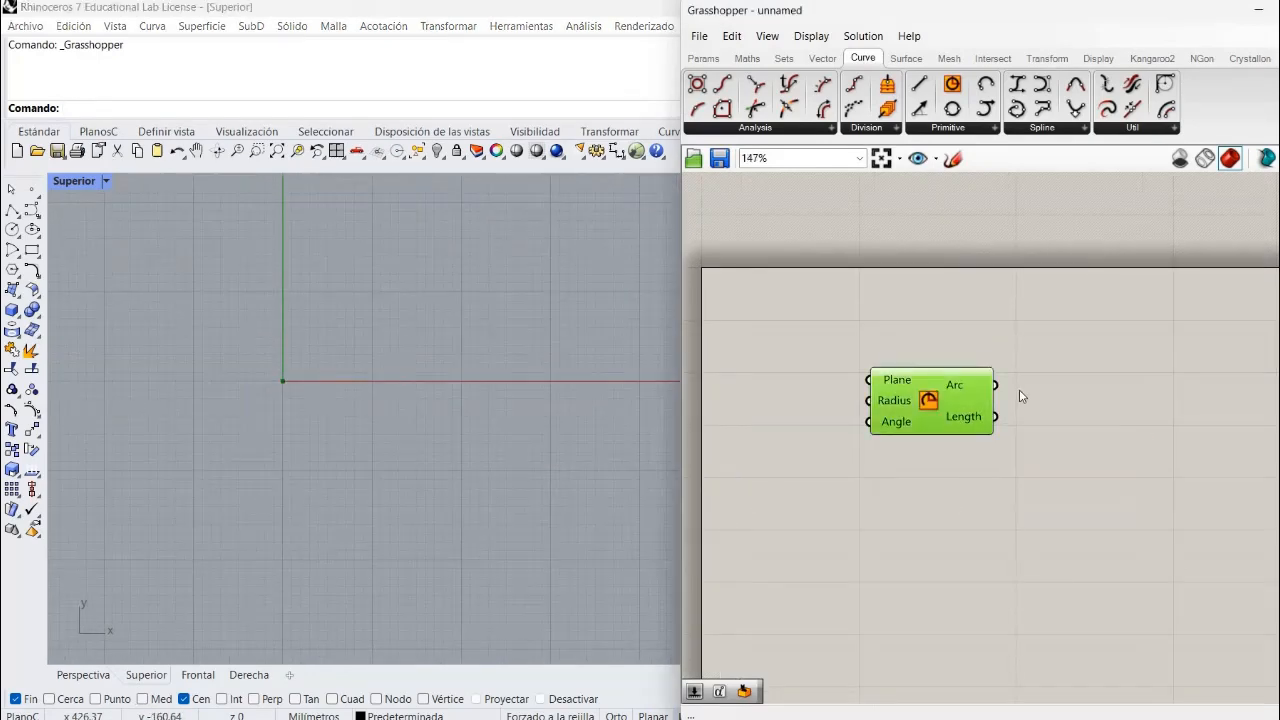
drag(1019, 389, 1082, 364)
click(992, 488)
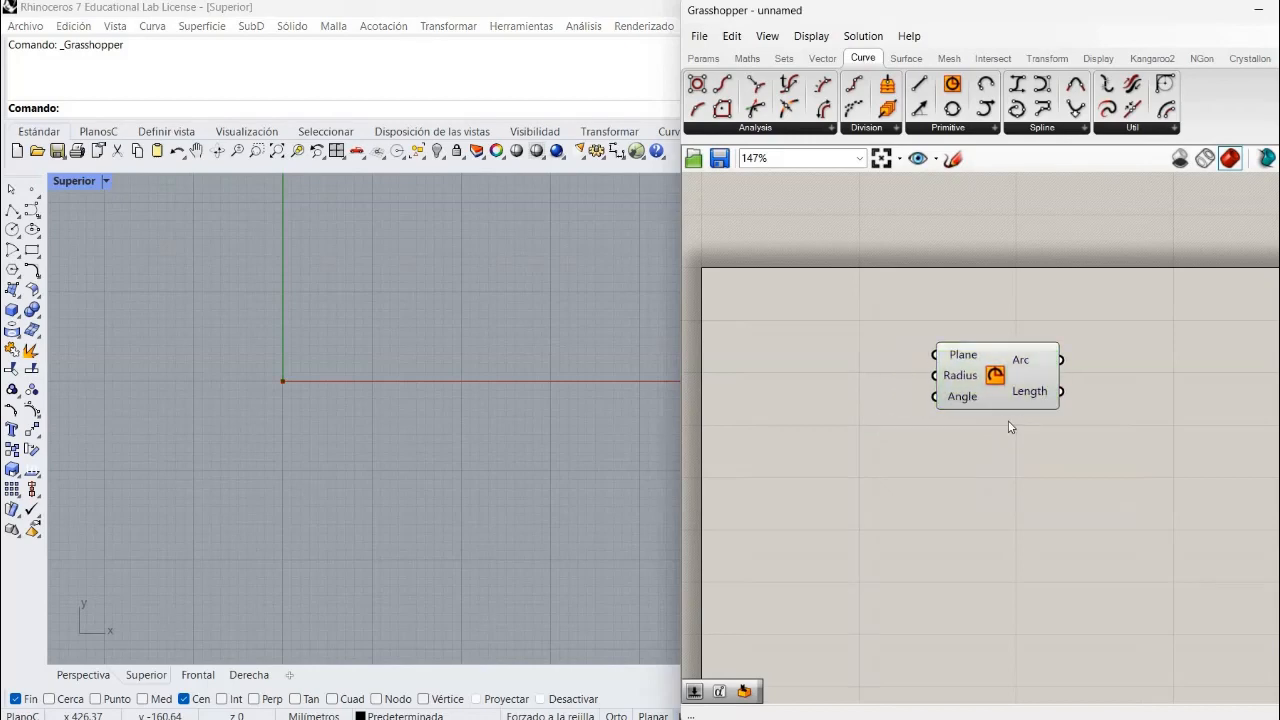
Add a number slider ranging from 1 to 50.00 next to the Arc component's inputs.
mouse_move(976, 398)
click(699, 63)
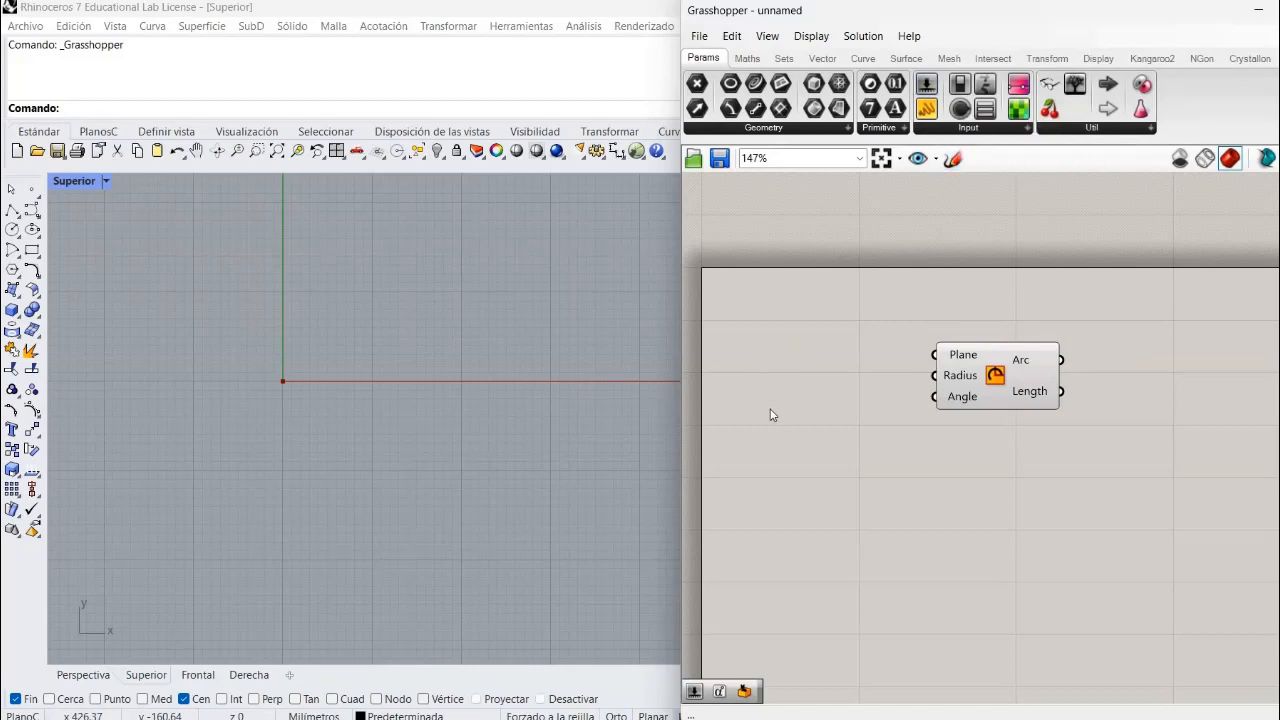
drag(768, 403, 774, 408)
double_click(777, 405)
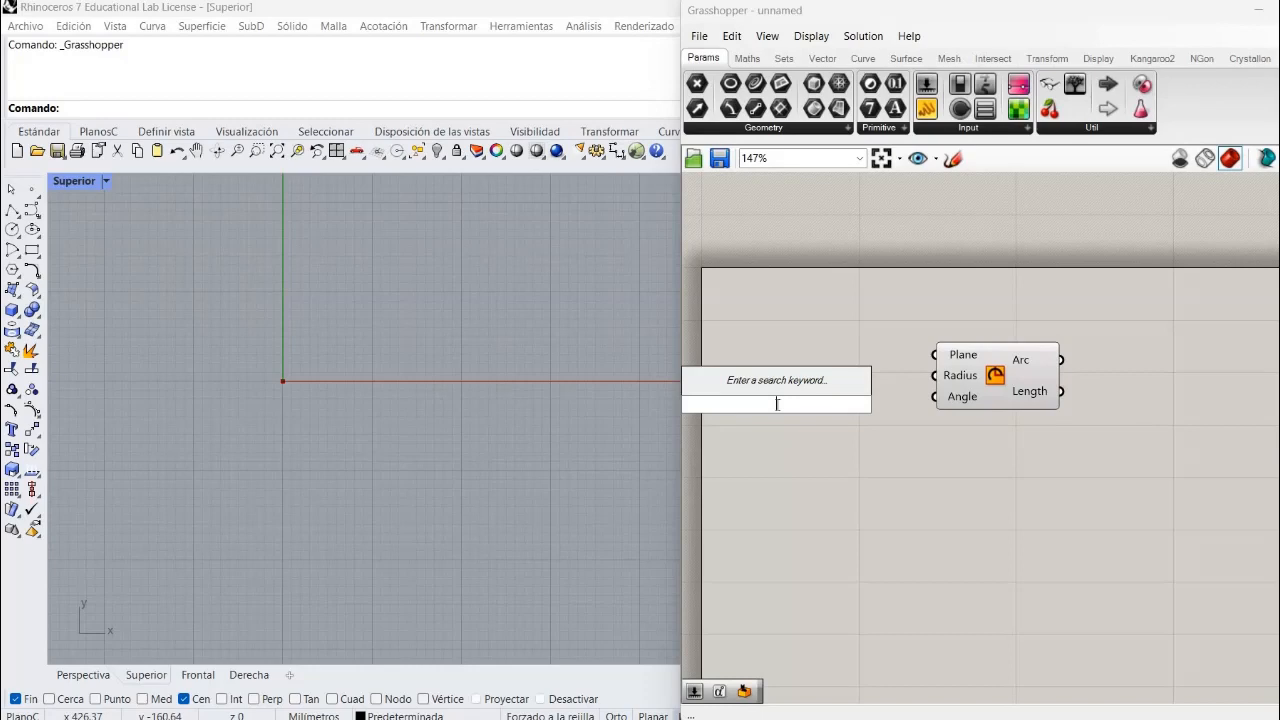
text(1)
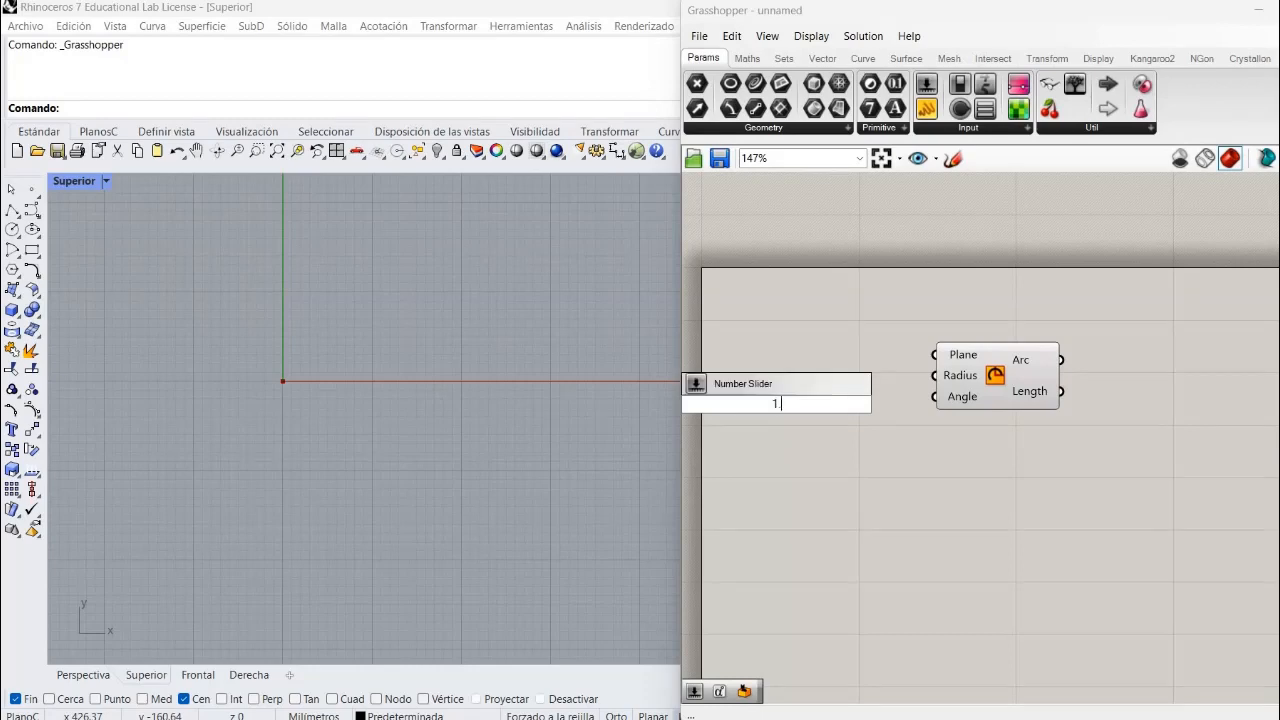
text(..50.00)
key(Return)
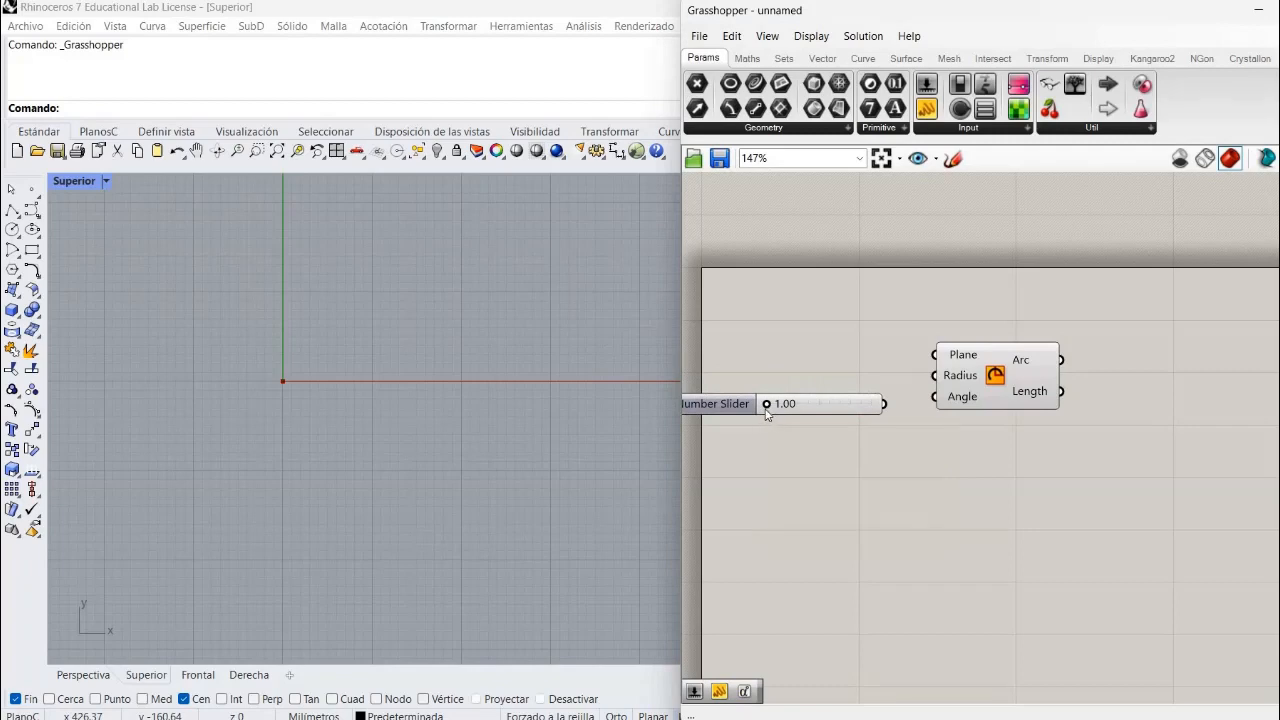
Connect the number slider to the Arc component's Radius input and set the slider to 50.00.
drag(766, 403, 821, 403)
drag(883, 403, 933, 376)
drag(820, 406, 871, 406)
scroll(169, 370, down, 3)
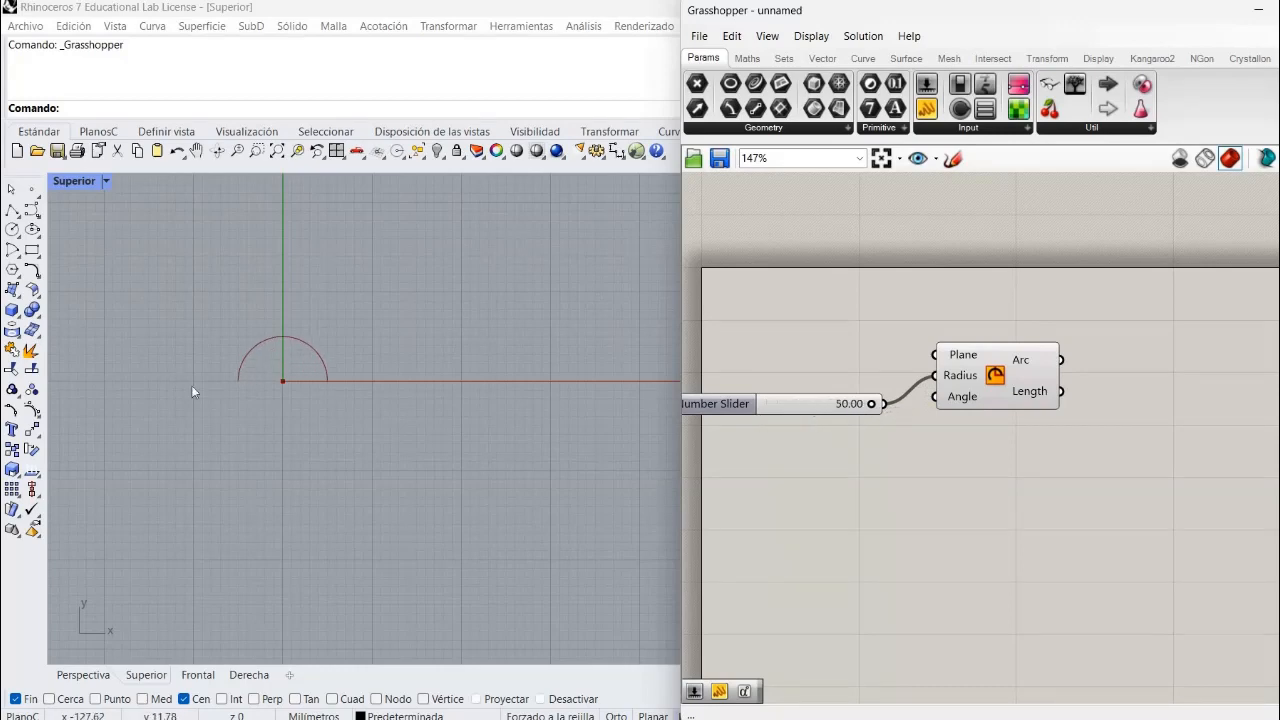
scroll(229, 377, up, 5)
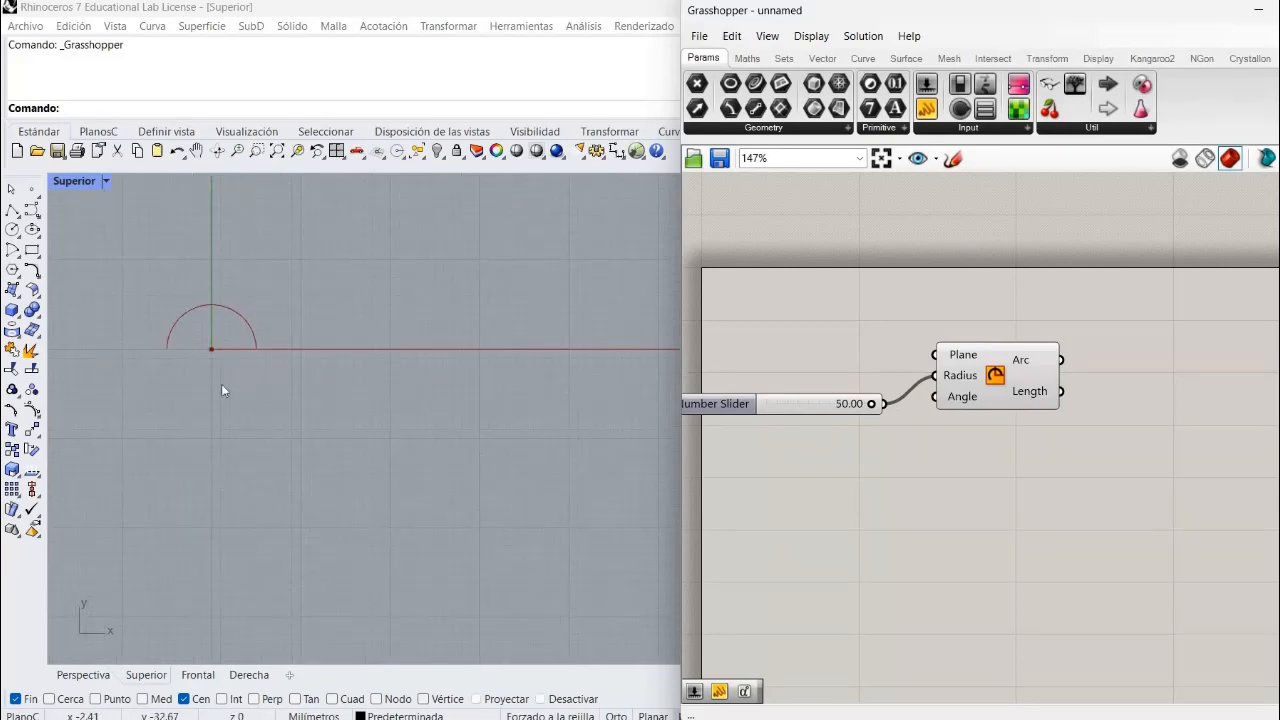
Move the radius slider up to the level of the Arc component's inputs, with the arc framed in the Superior view.
scroll(221, 384, up, 2)
right_drag(319, 472, 449, 528)
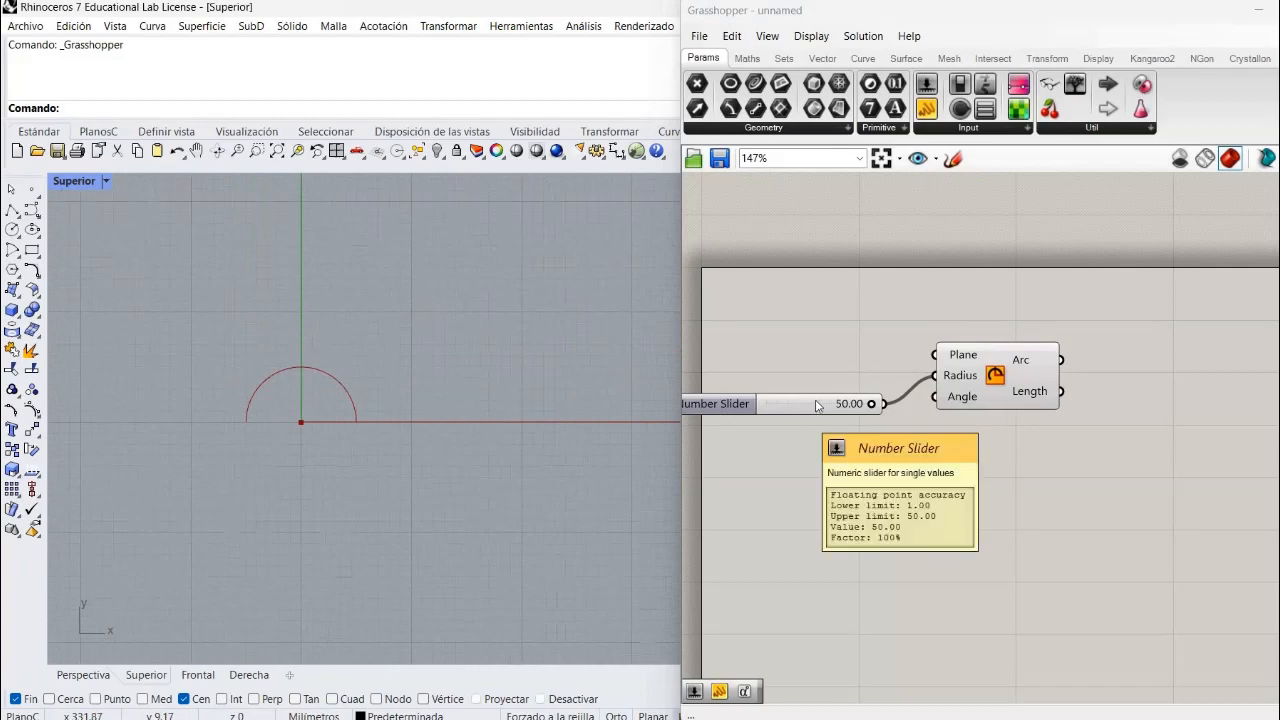
drag(800, 411, 817, 372)
click(821, 450)
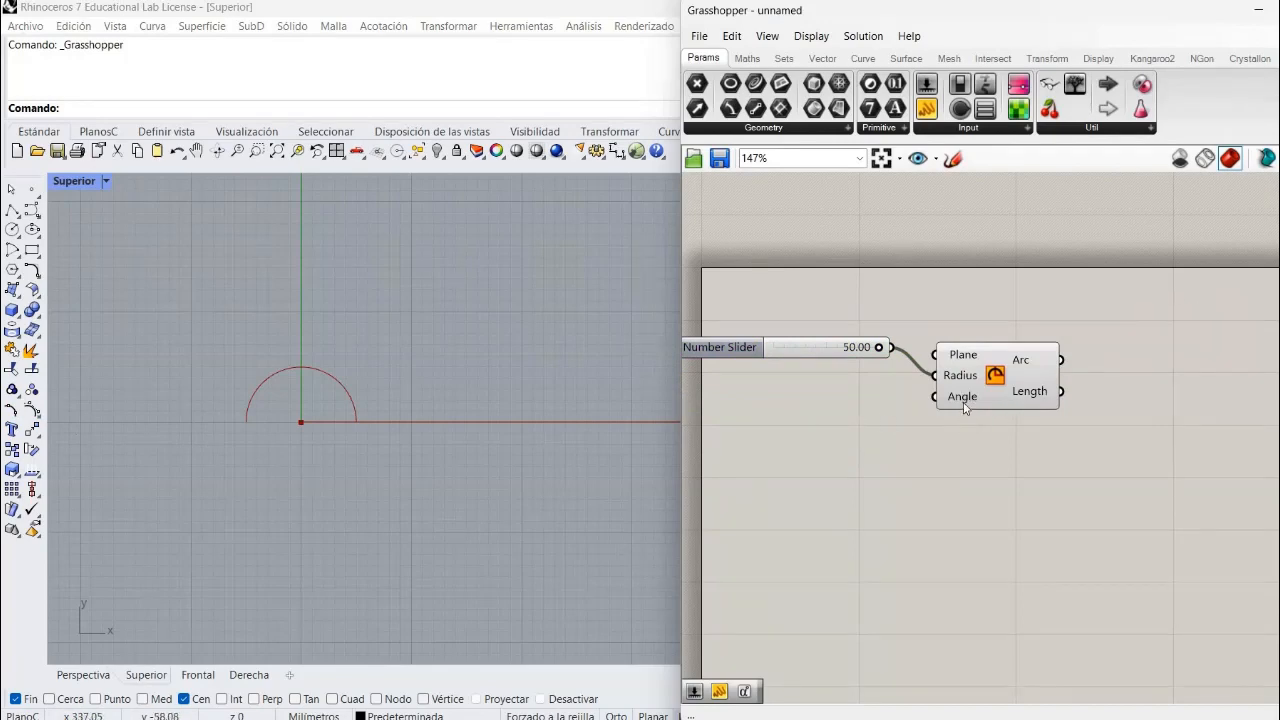
mouse_move(965, 406)
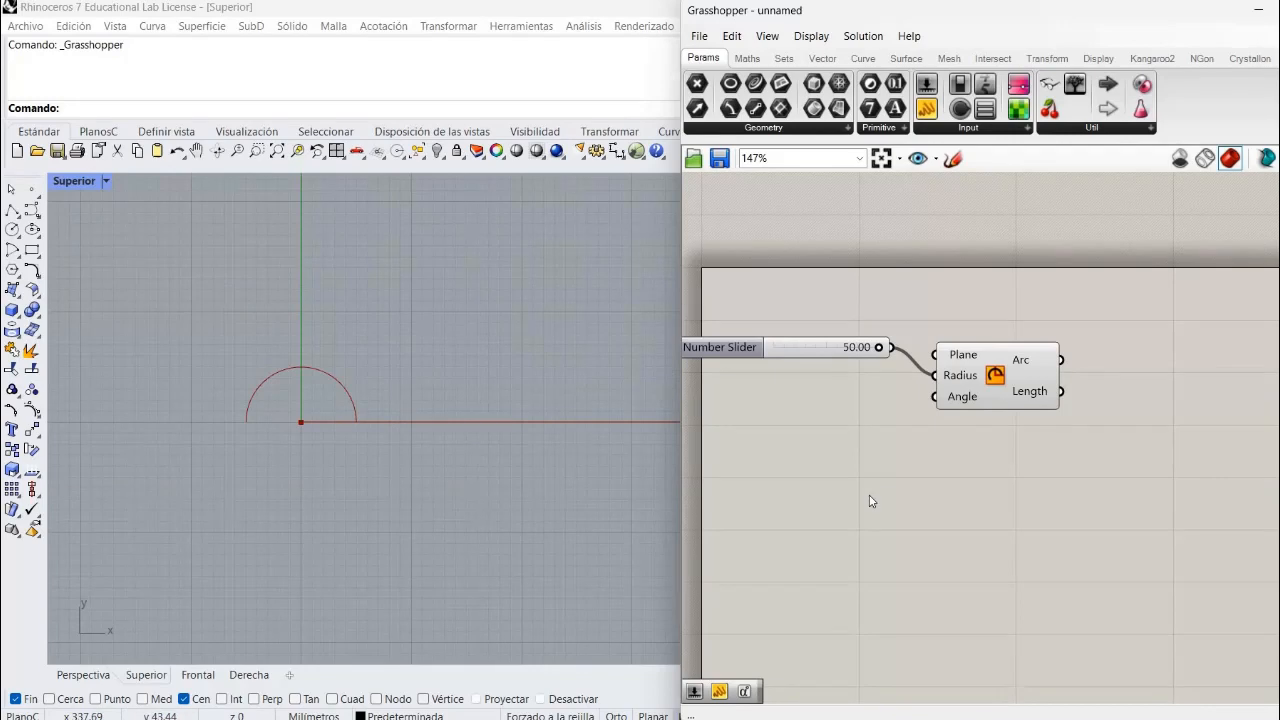
right_click(958, 400)
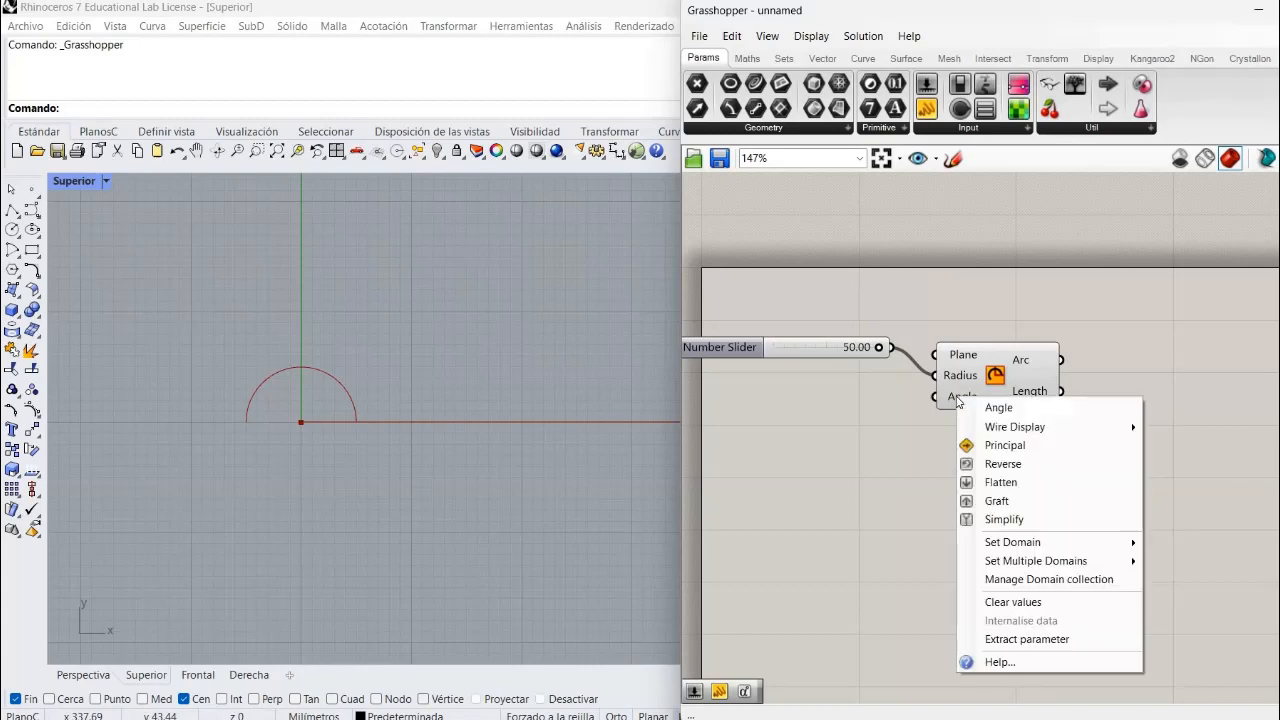
click(868, 511)
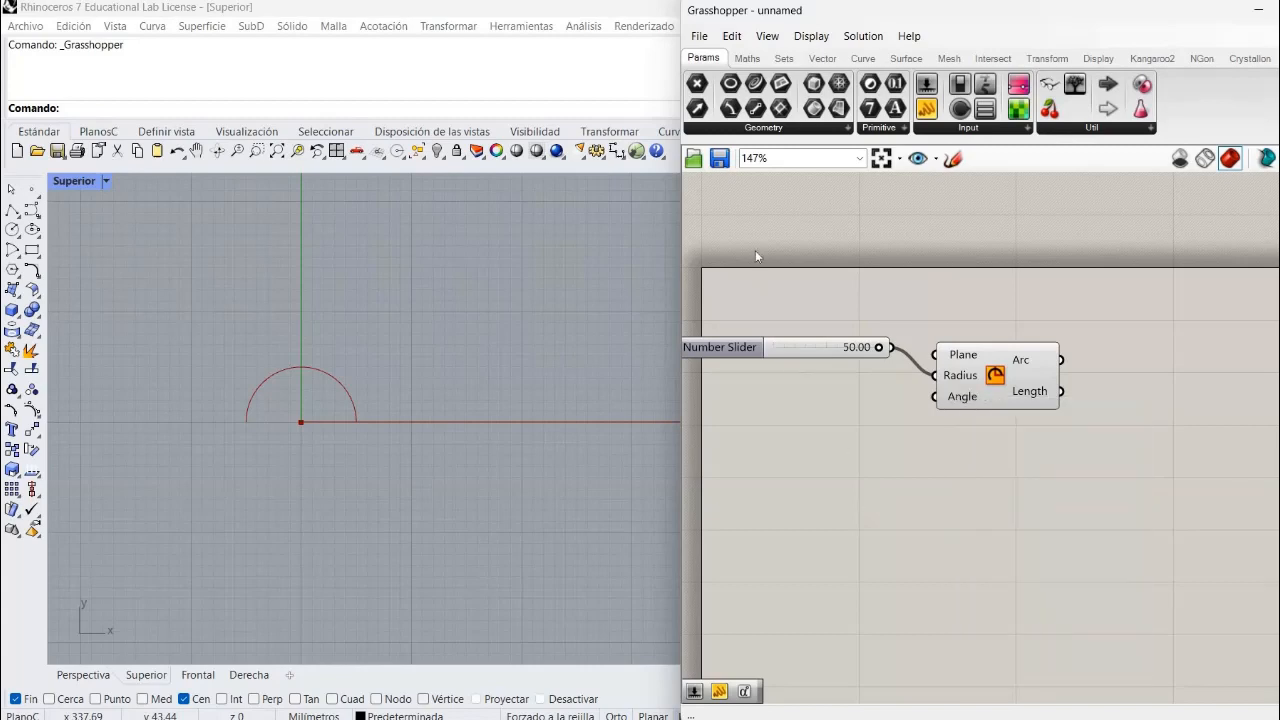
Add a Radians conversion component and place it just below the Arc component's inputs.
double_click(887, 490)
text(rad)
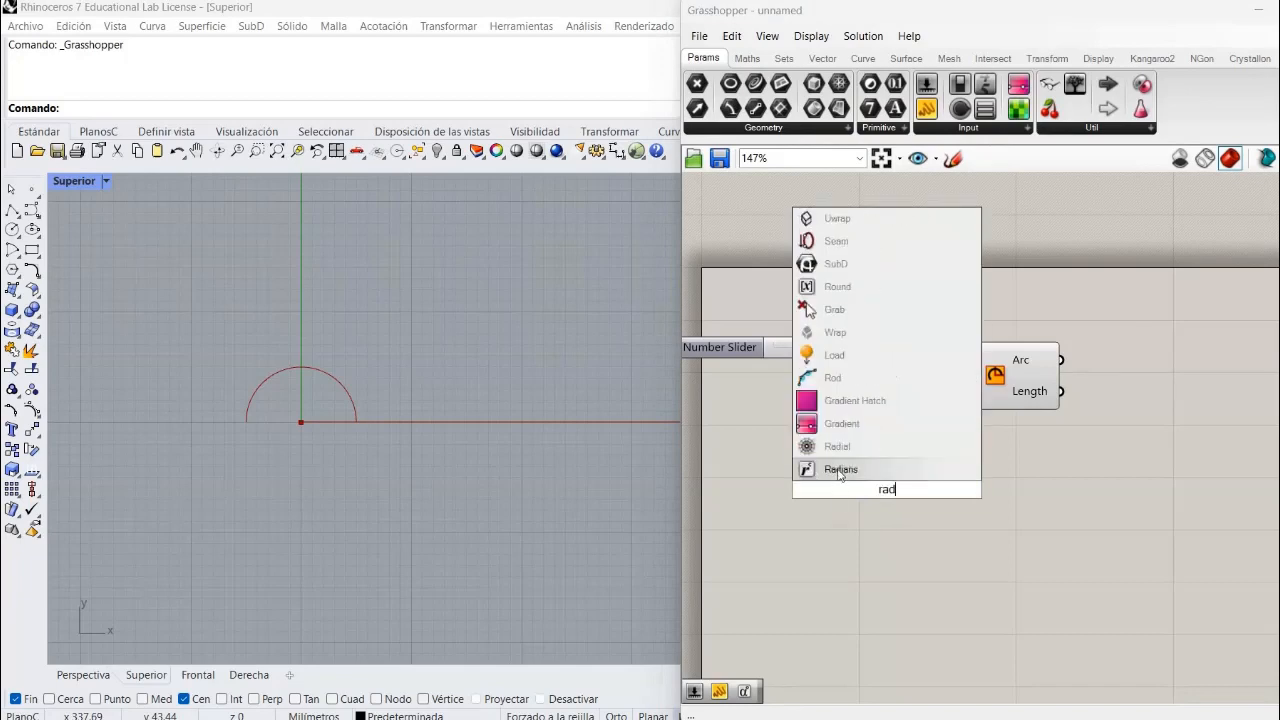
click(840, 472)
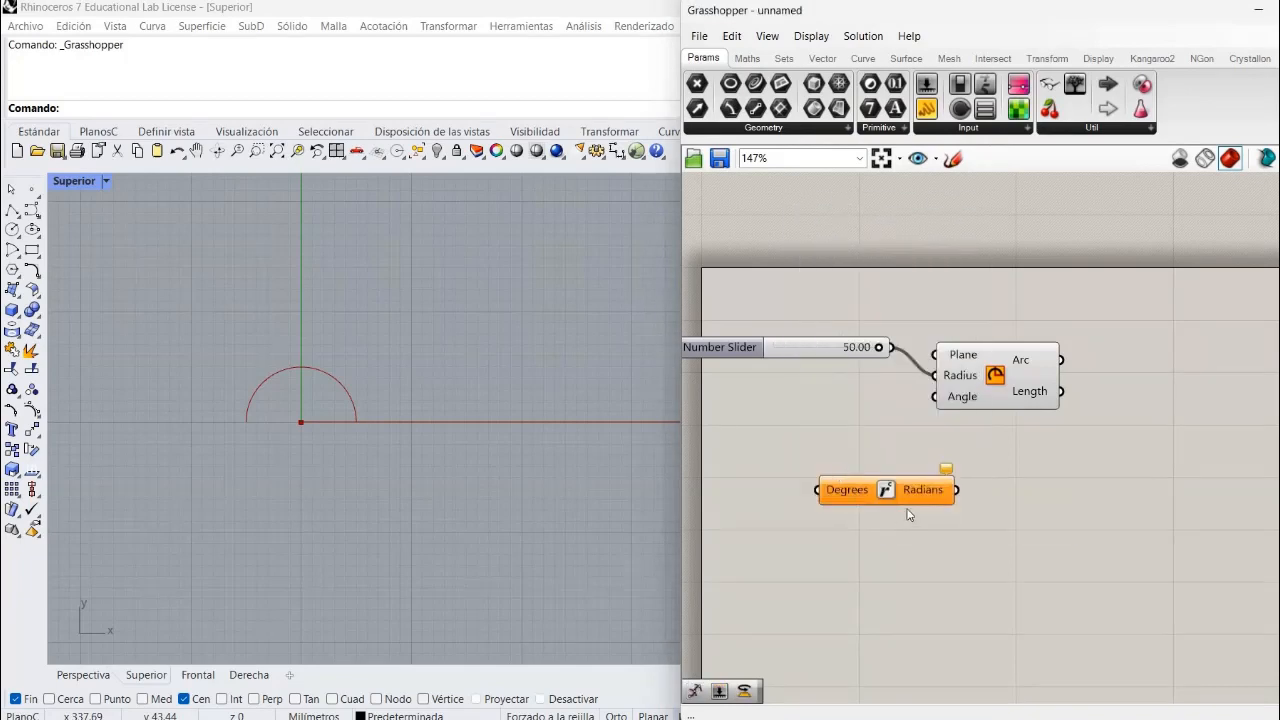
drag(900, 490, 888, 460)
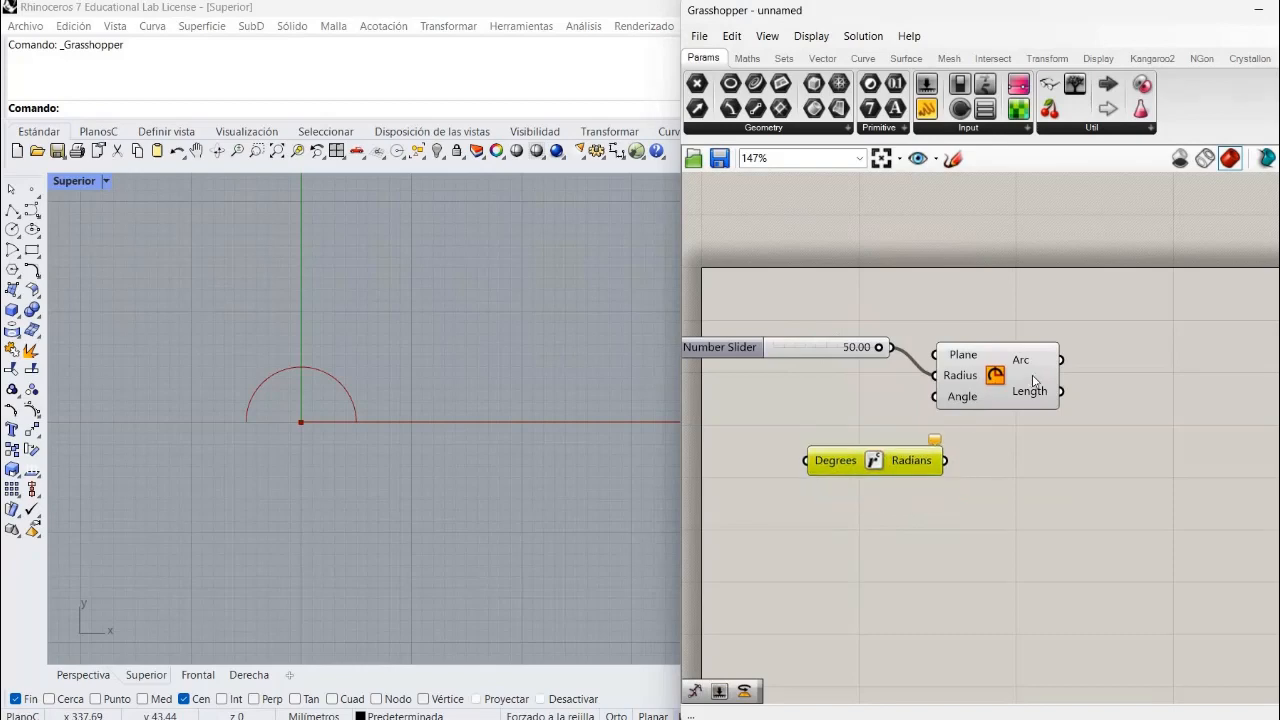
Connect the Radians output to the Arc component's Angle input and arrange both components side by side.
drag(1028, 386, 1058, 382)
drag(945, 461, 971, 390)
drag(895, 462, 909, 424)
click(739, 415)
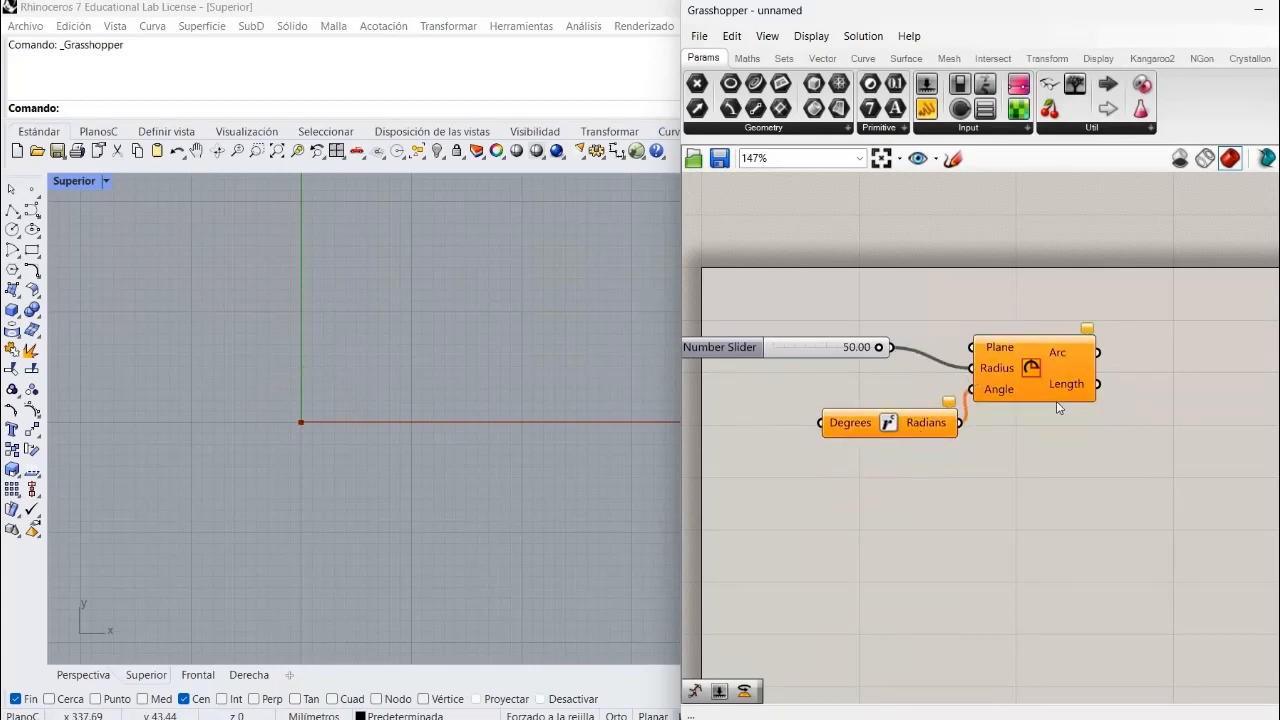
Add a number slider from 10 to 90, connect it to the Degrees input, and set it to 27.
double_click(755, 478)
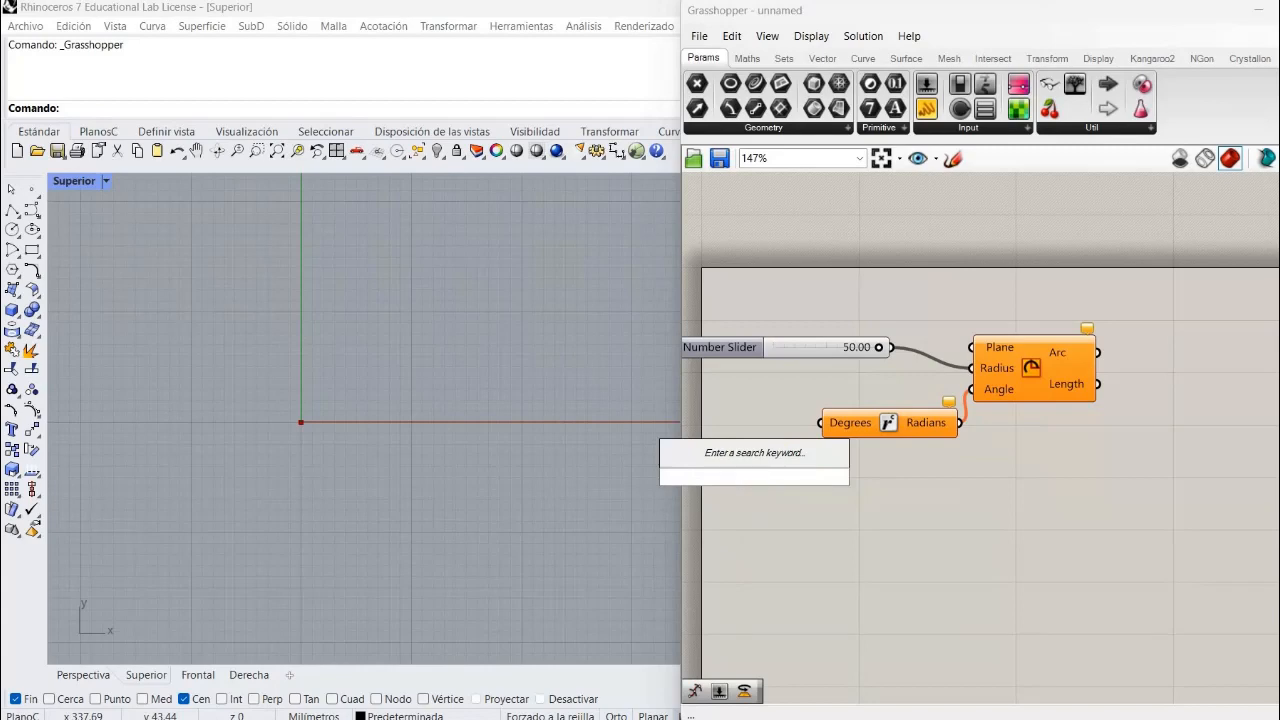
text(10.)
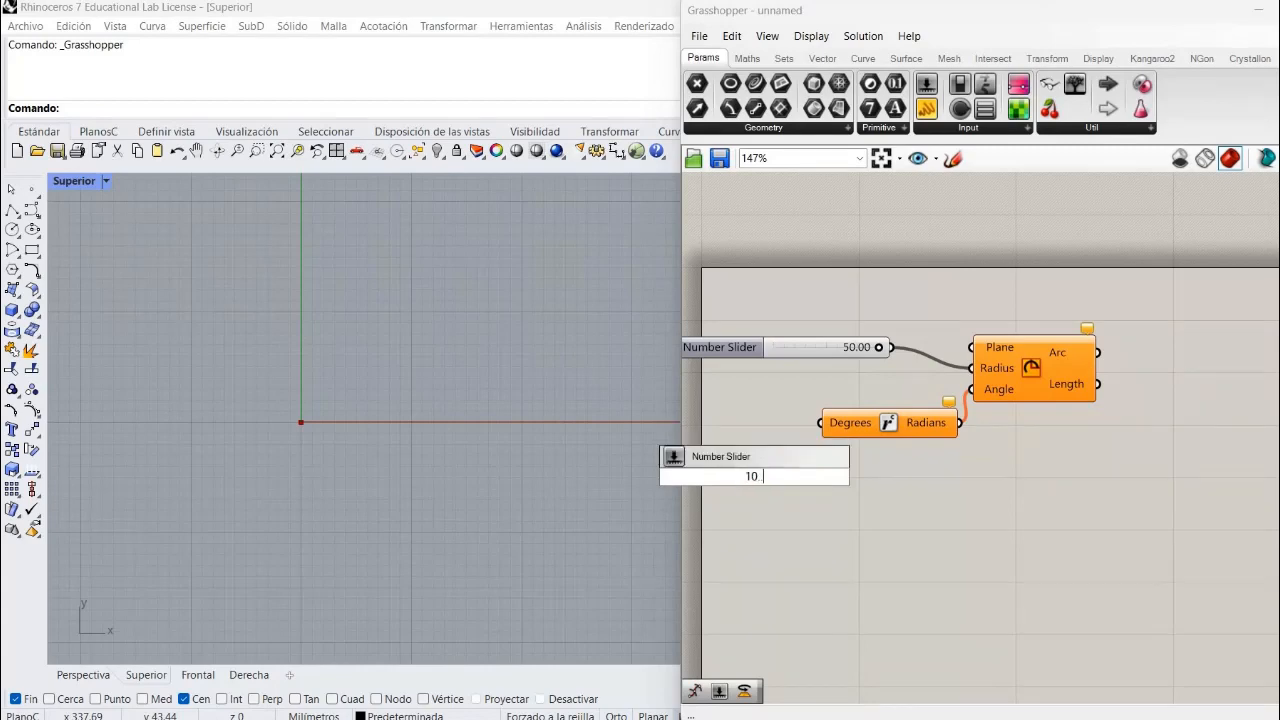
text(.90)
key(Return)
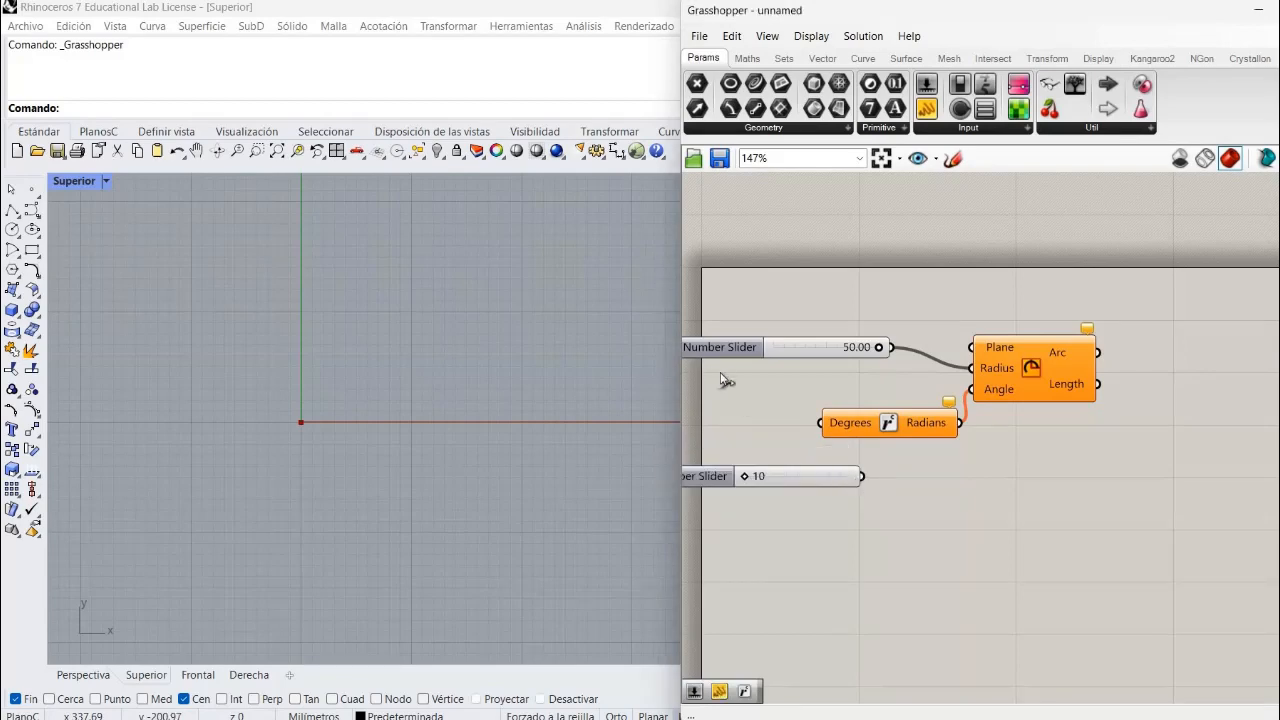
drag(862, 476, 815, 480)
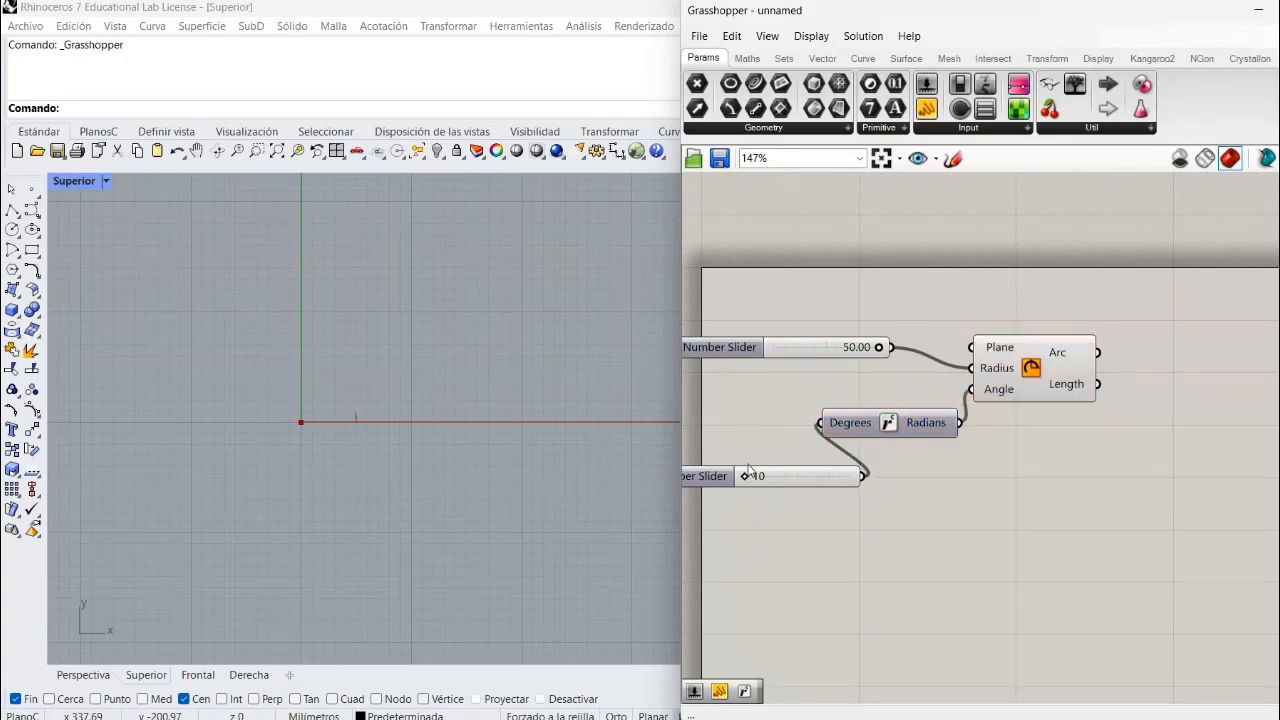
drag(772, 474, 753, 437)
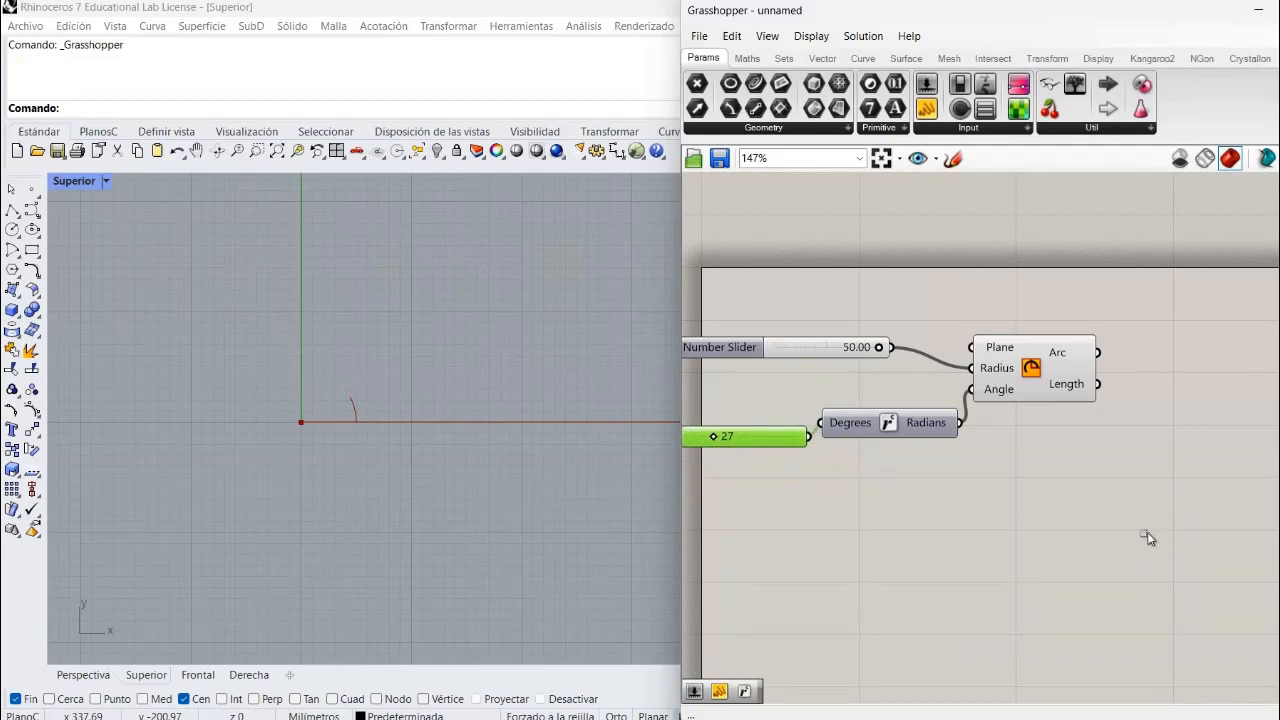
Duplicate the Arc component with its Radius and Angle connections and place the copy below the original.
drag(1143, 556, 723, 289)
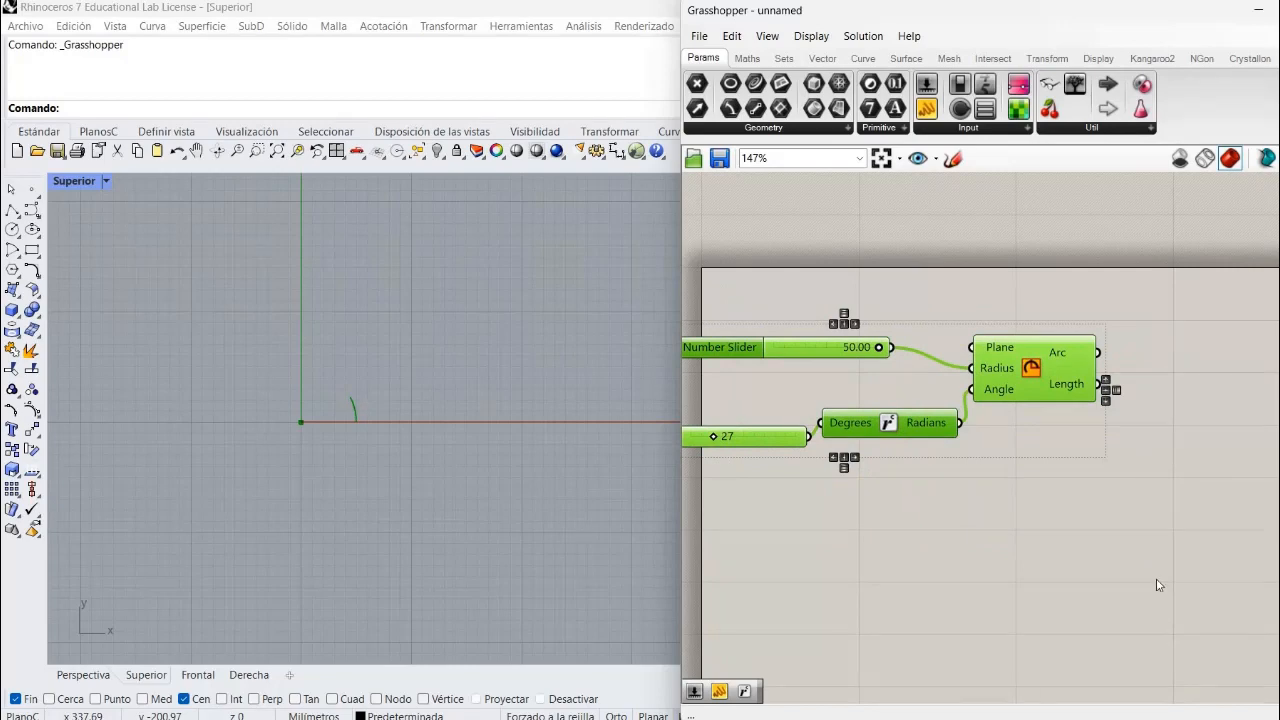
click(1155, 532)
click(1057, 364)
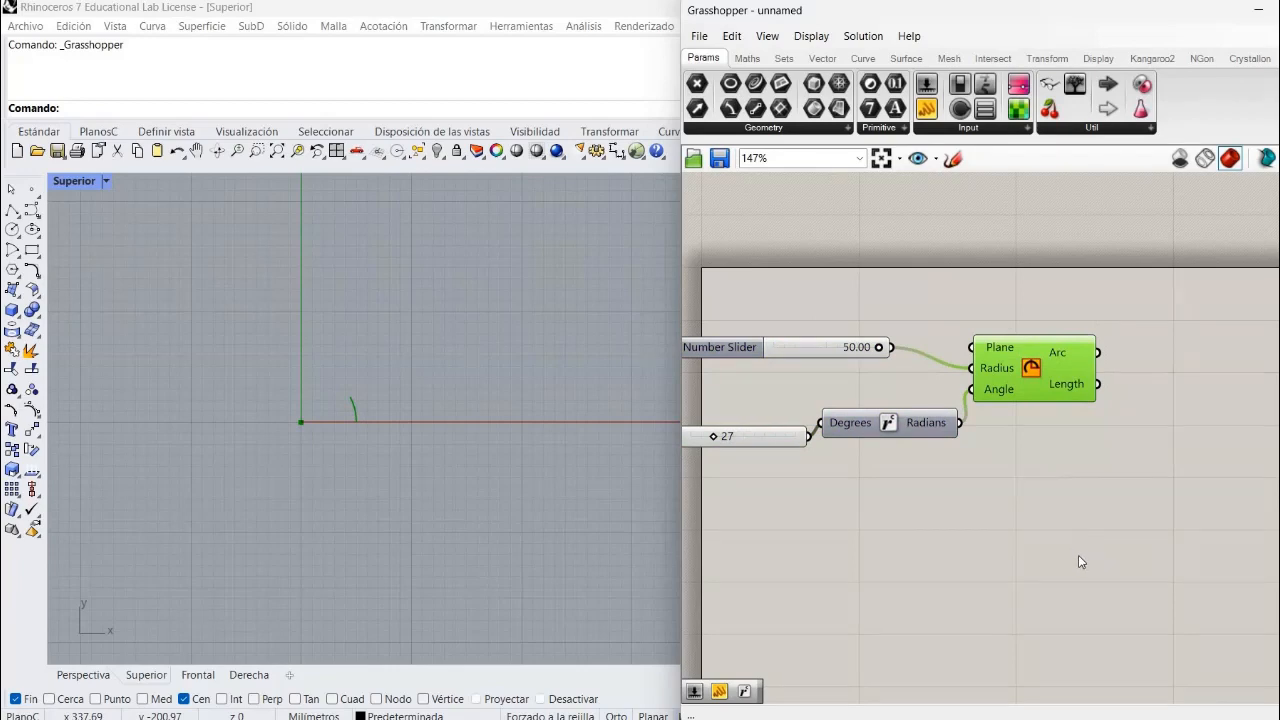
drag(1045, 345, 1150, 483)
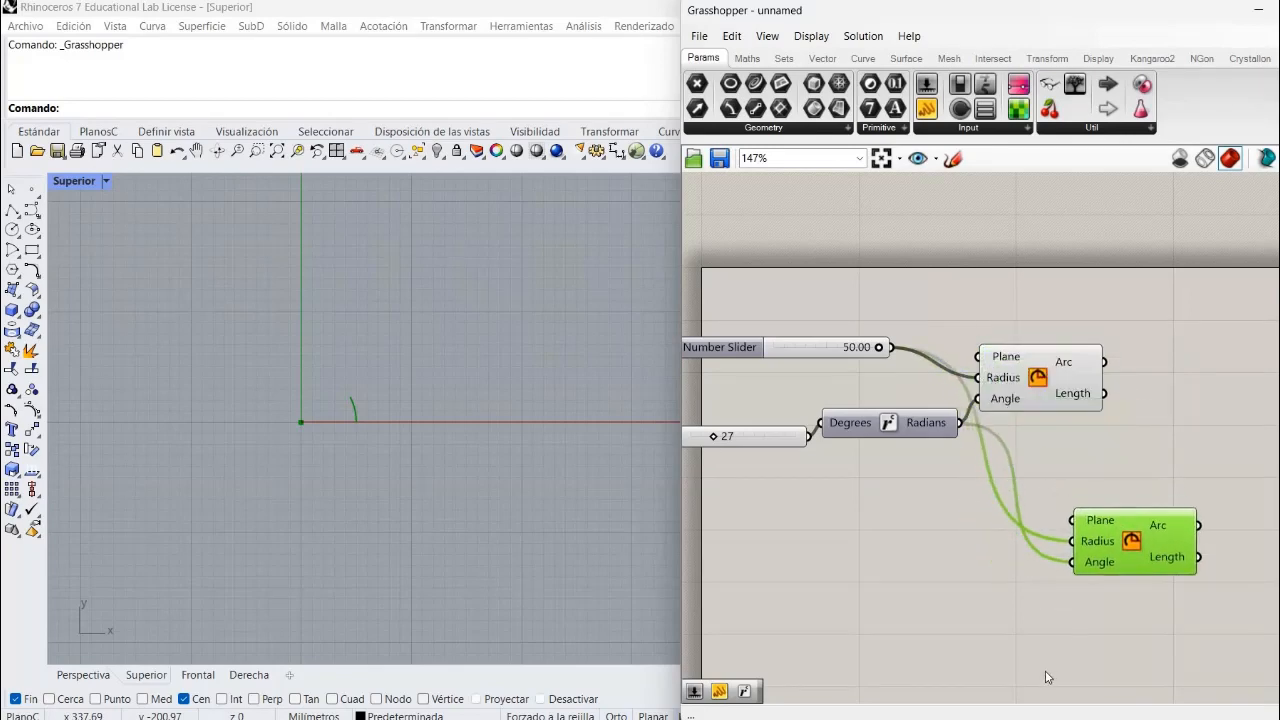
click(1045, 670)
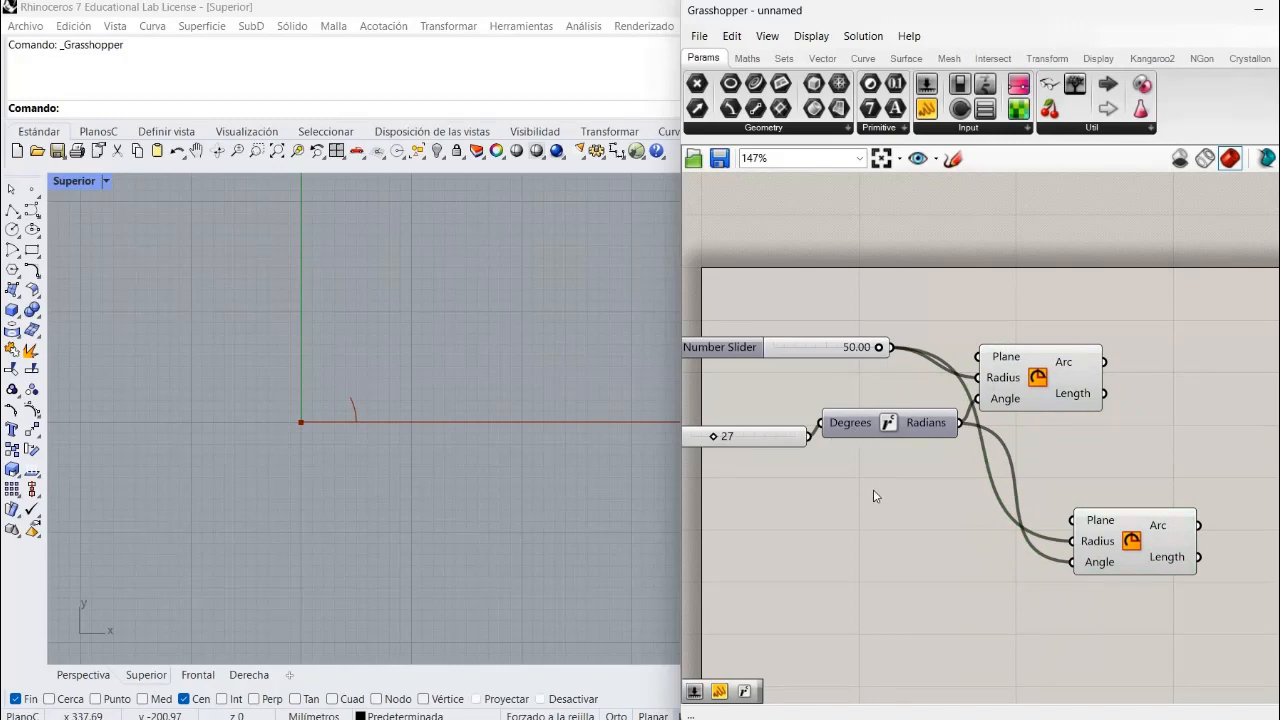
Spread out the layout by lowering the angle slider and Radians component and moving the original Arc farther from the sliders.
drag(837, 433, 778, 573)
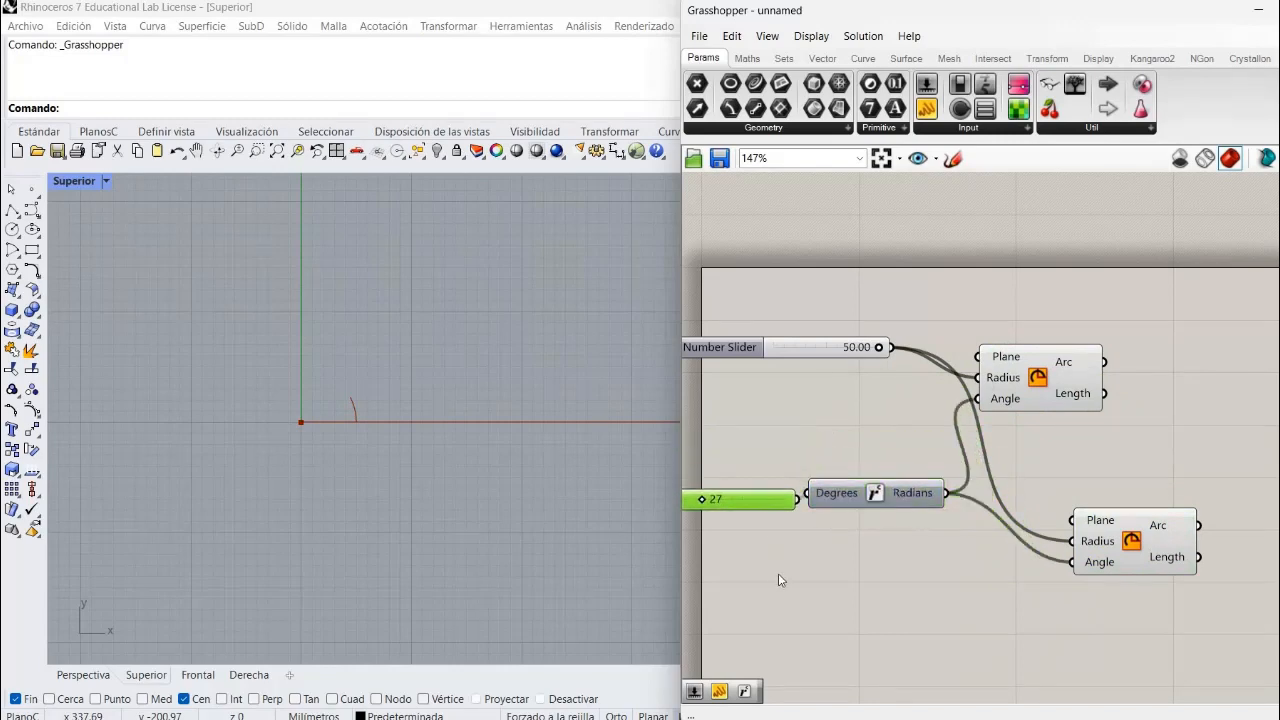
click(1086, 442)
drag(1088, 403, 1157, 418)
click(1048, 503)
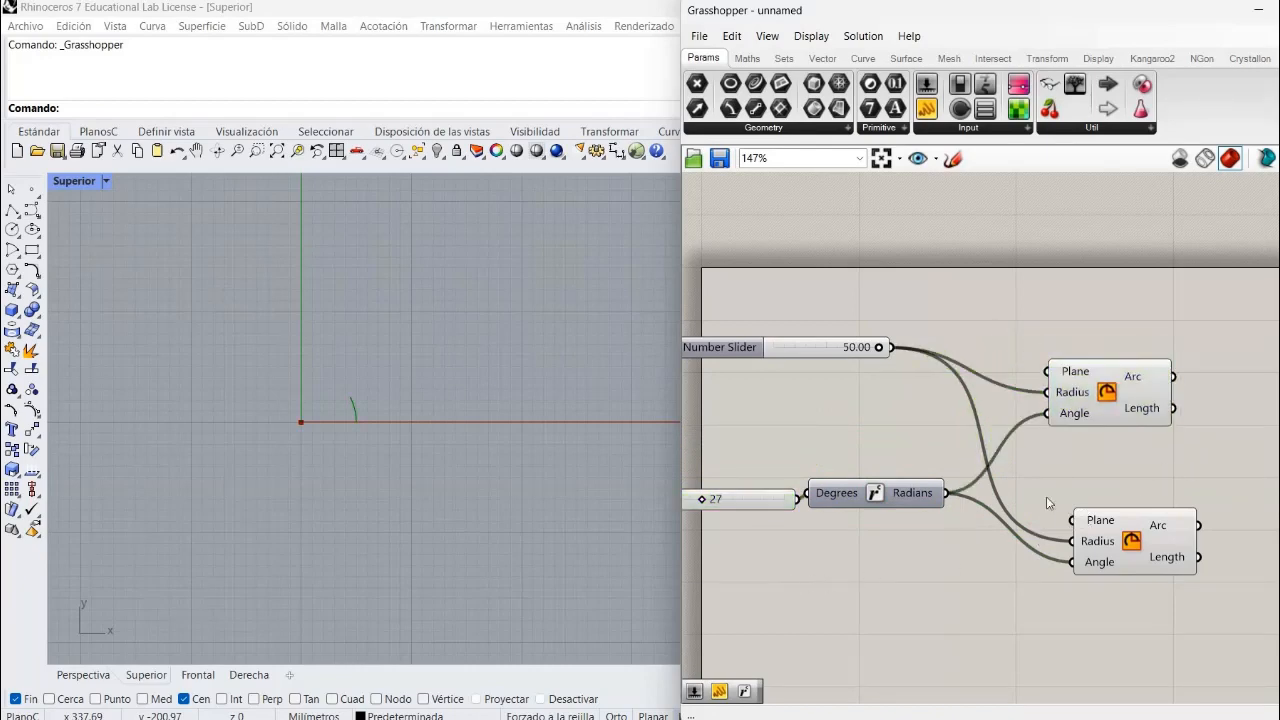
Duplicate the radius slider and connect the copy to the second Arc's Radius input, replacing its existing connection.
click(724, 349)
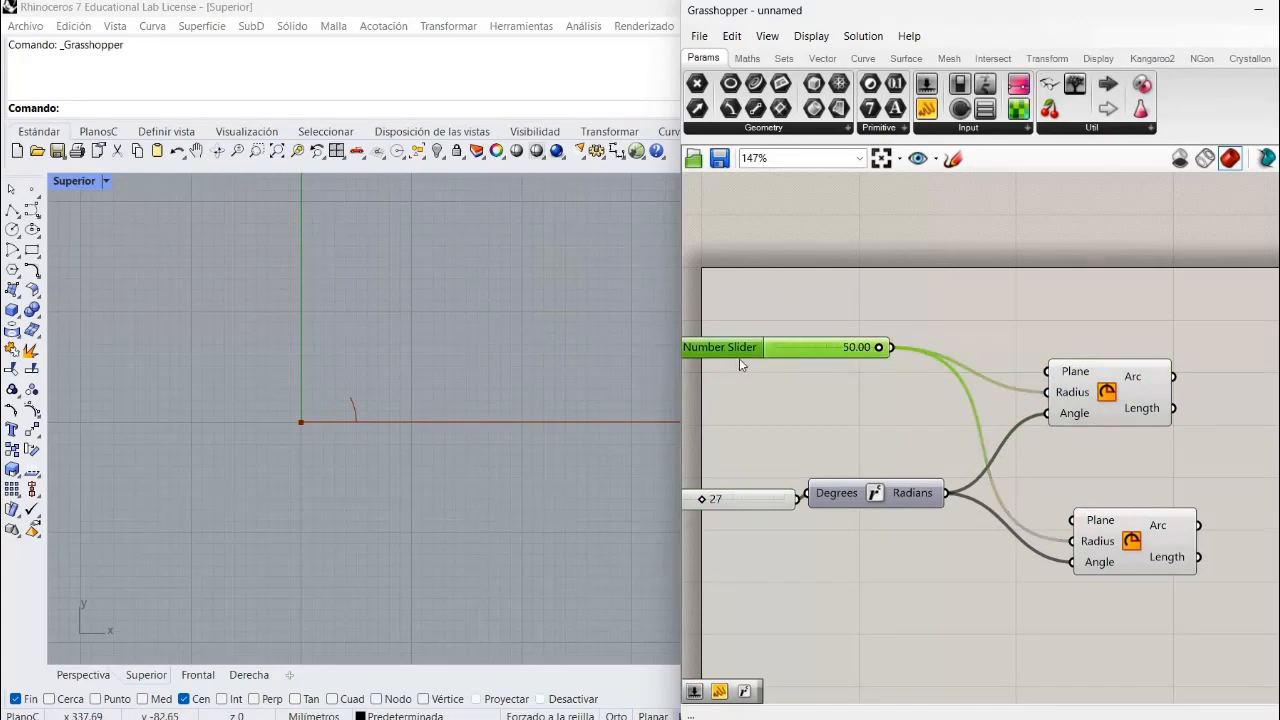
drag(741, 364, 763, 370)
alt+drag(750, 421, 752, 422)
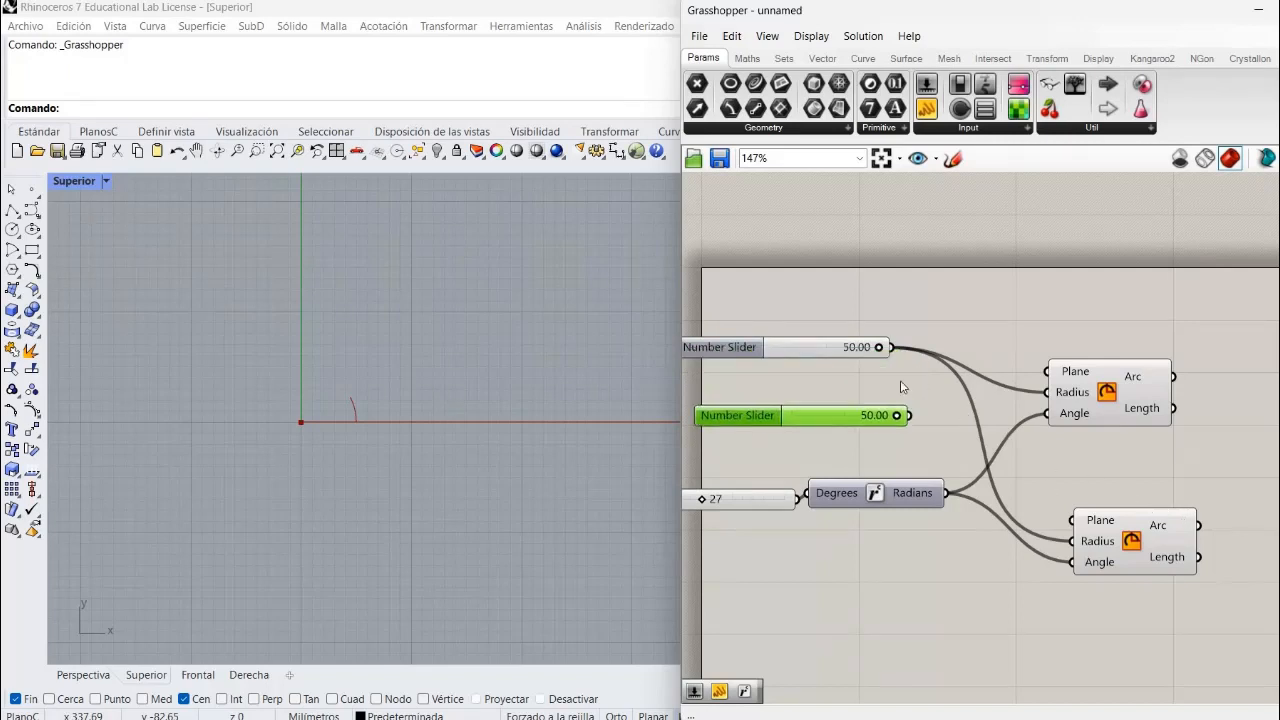
drag(910, 415, 1045, 533)
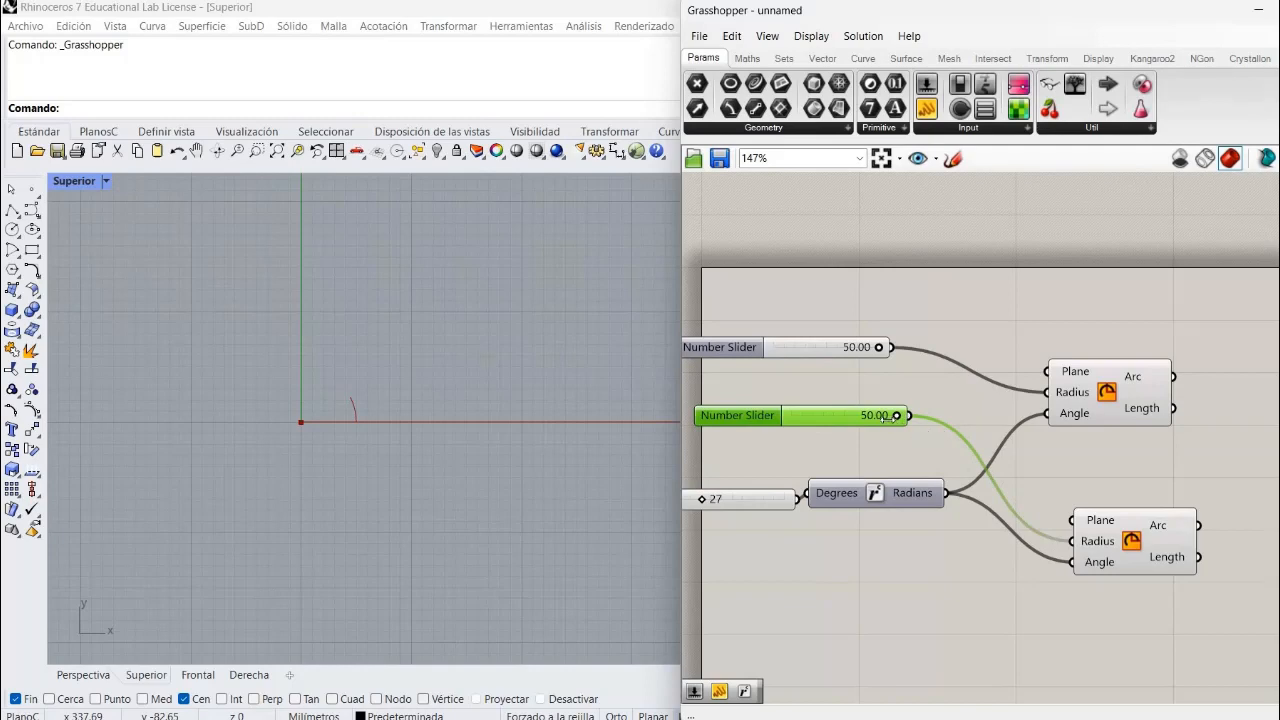
Set the second Arc's radius slider to 20.34 and frame both arcs in the Superior view.
drag(888, 428, 870, 430)
scroll(436, 389, down, 2)
scroll(472, 349, down, 2)
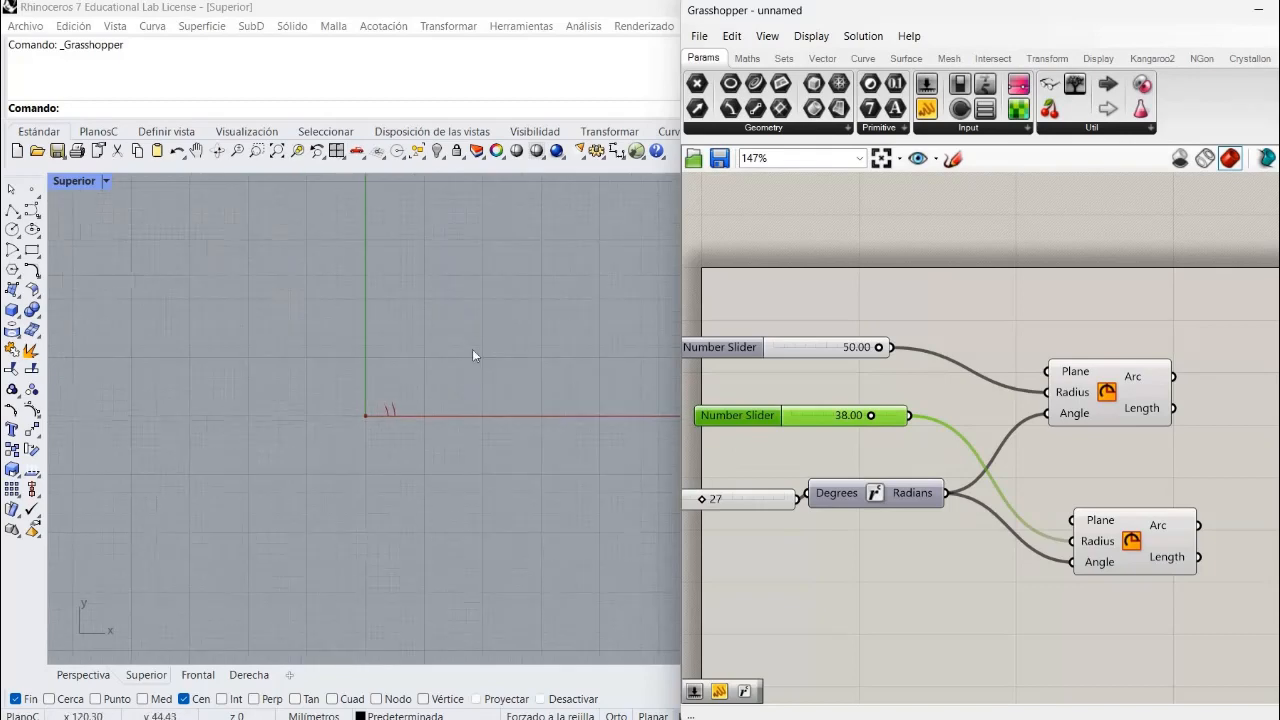
scroll(481, 343, up, 1)
scroll(480, 343, up, 10)
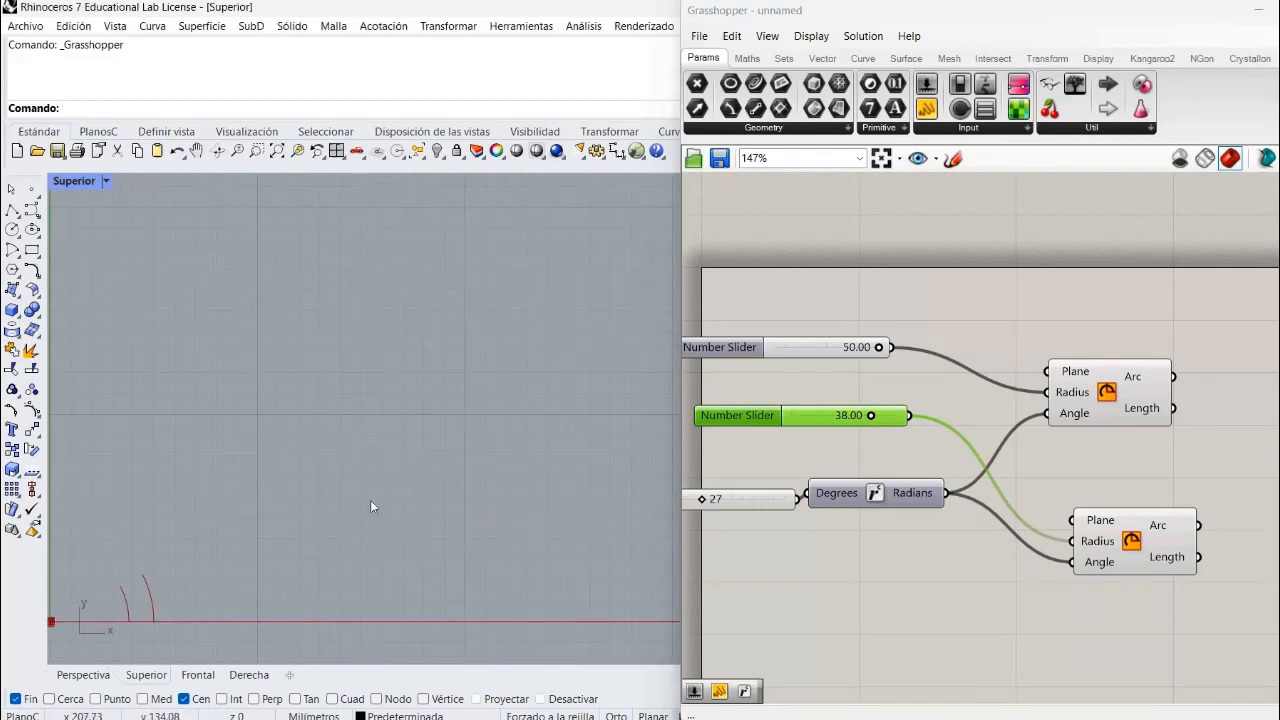
right_drag(339, 557, 713, 303)
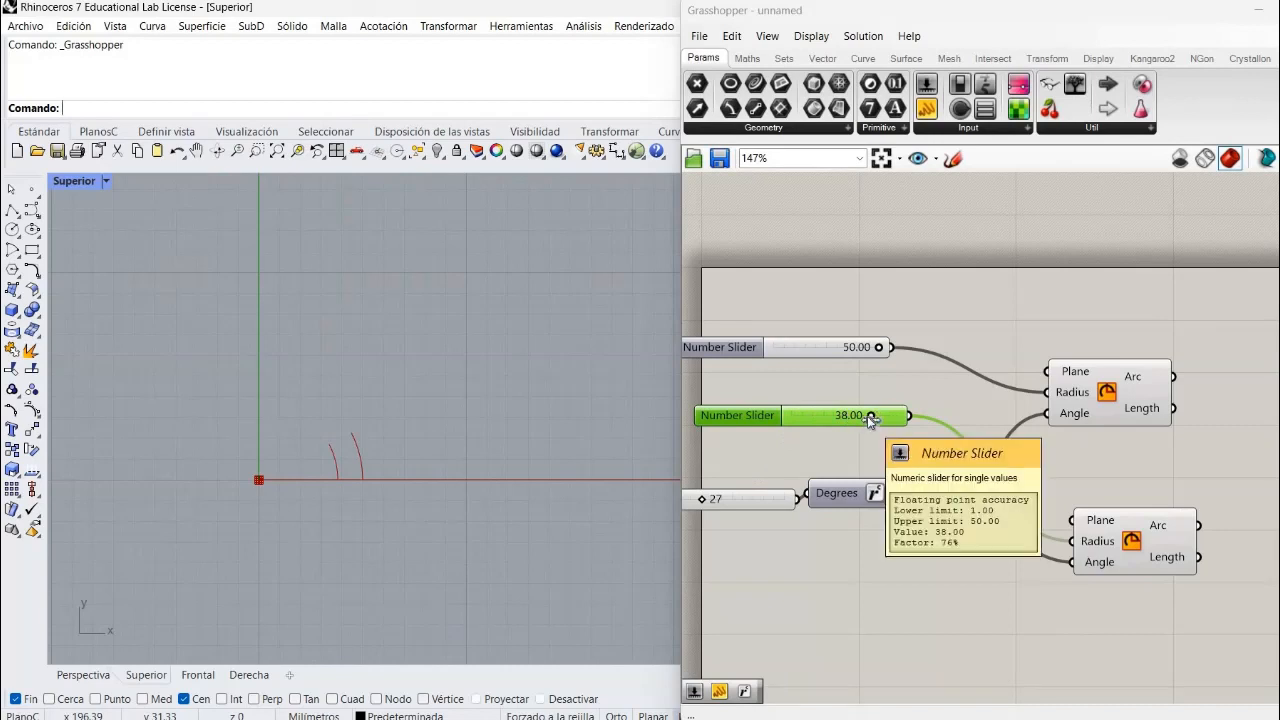
drag(833, 428, 831, 432)
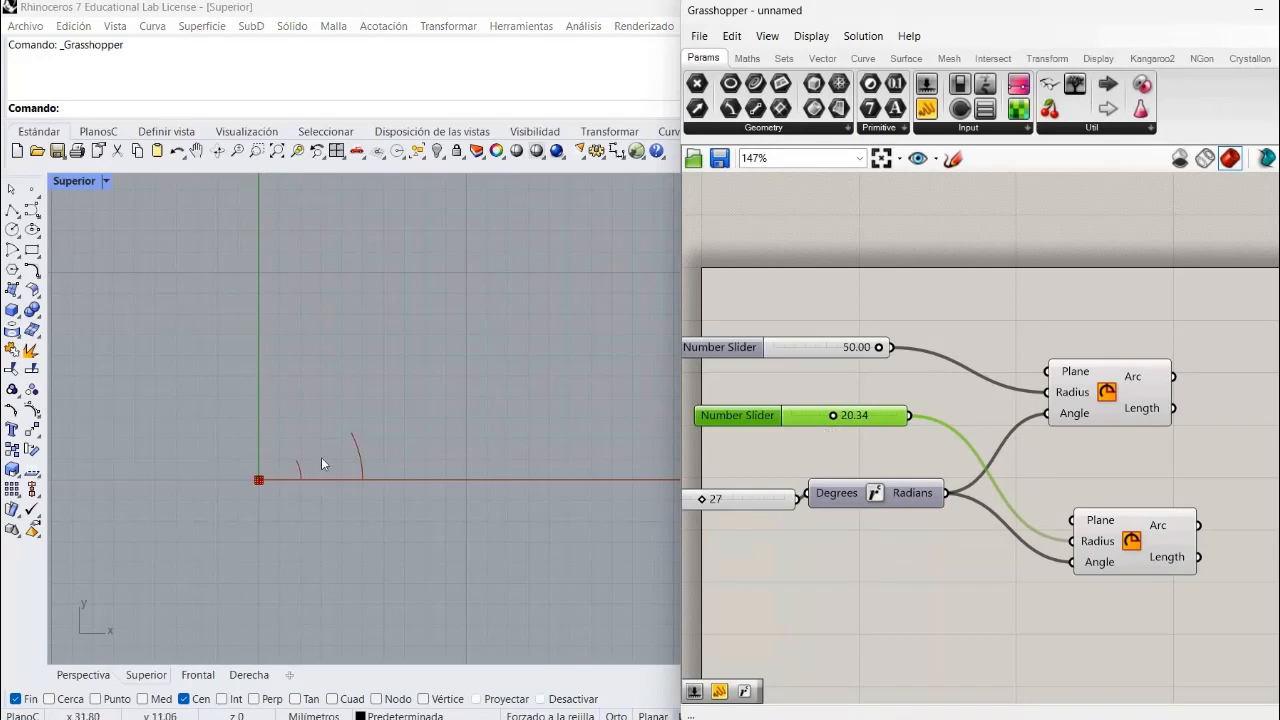
scroll(320, 459, up, 2)
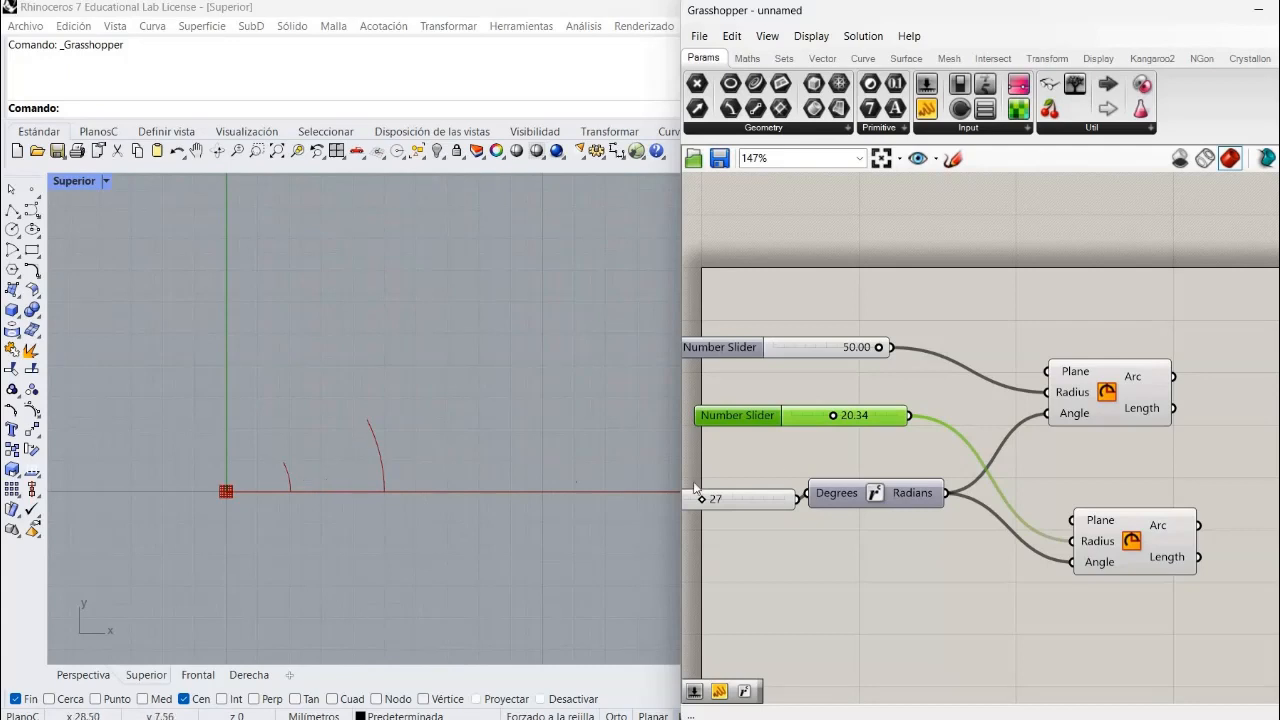
Move the second radius slider below the Radians component and bring the first radius slider closer to the original Arc.
click(828, 428)
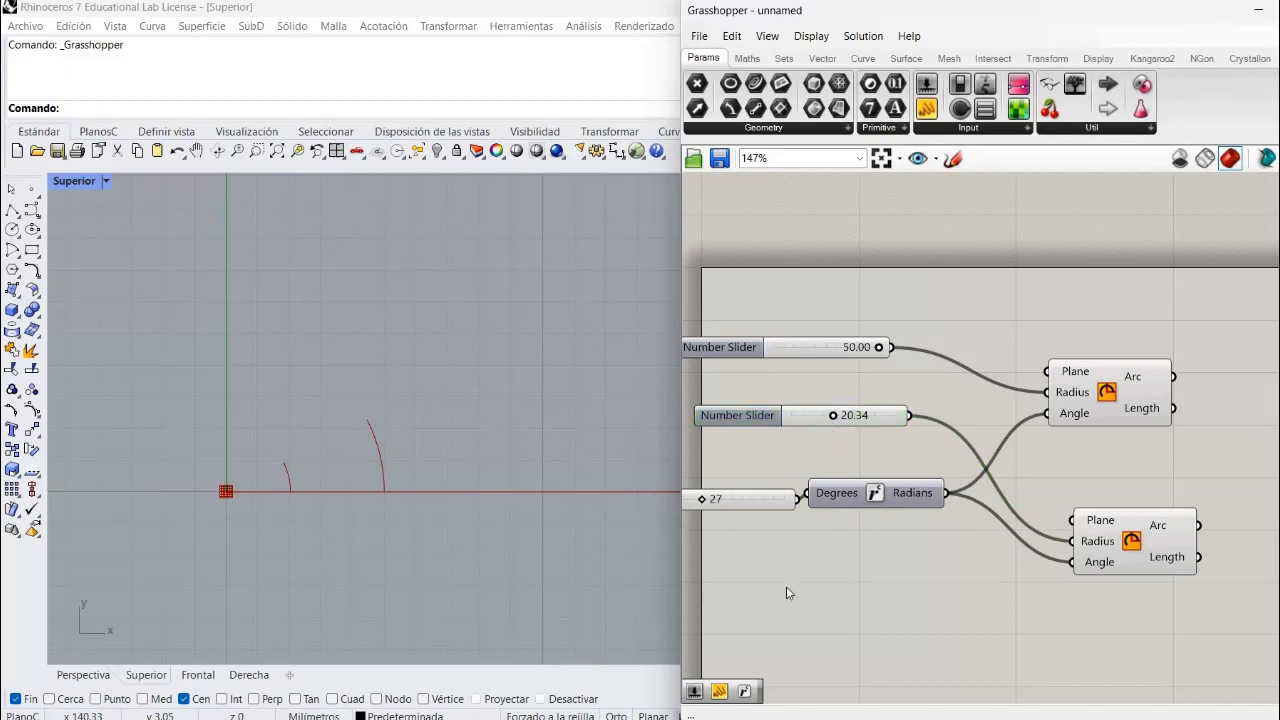
drag(820, 425, 812, 599)
drag(838, 555, 848, 553)
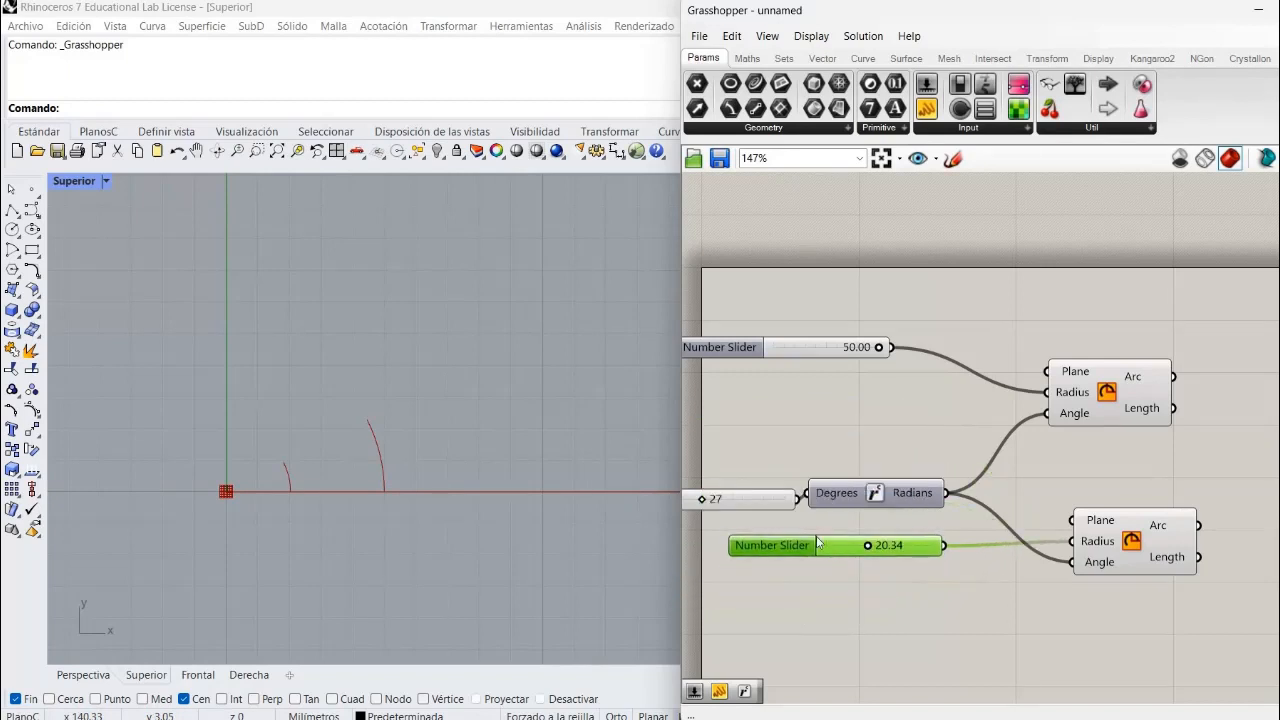
drag(799, 357, 839, 380)
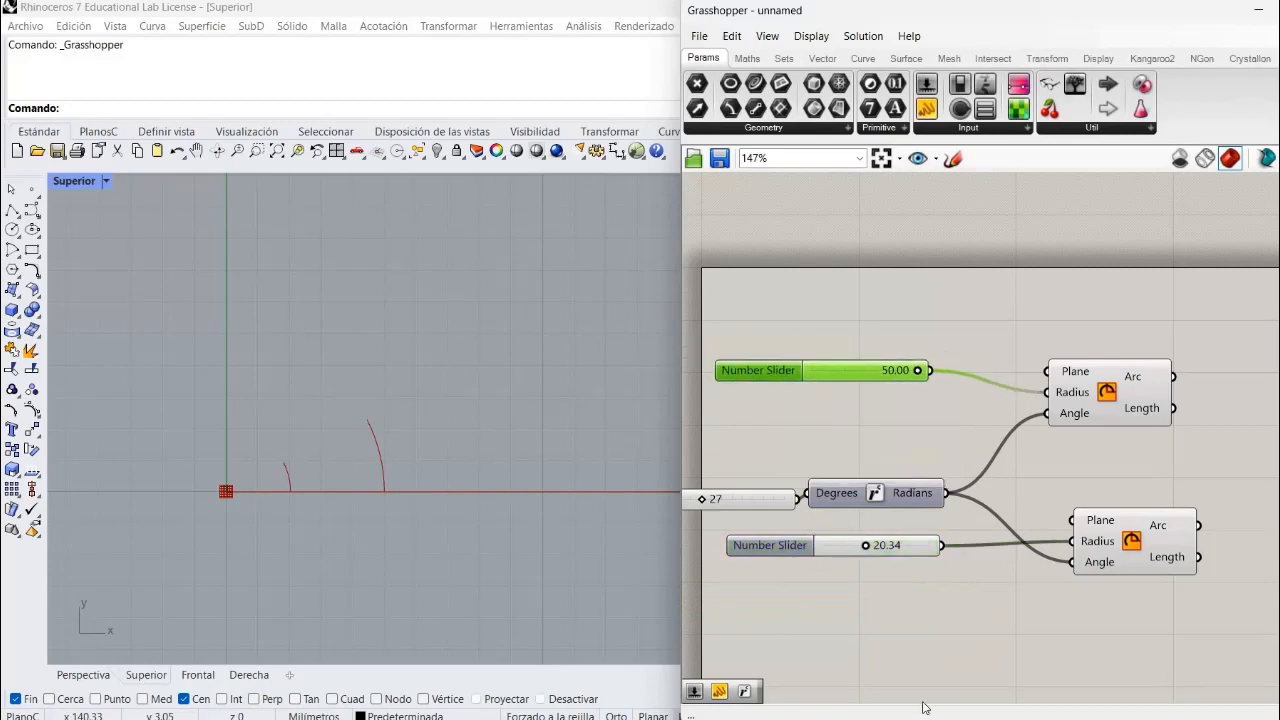
Add an Addition component with an addend of 40 below the second slider, and connect the first radius slider to its A input.
double_click(985, 597)
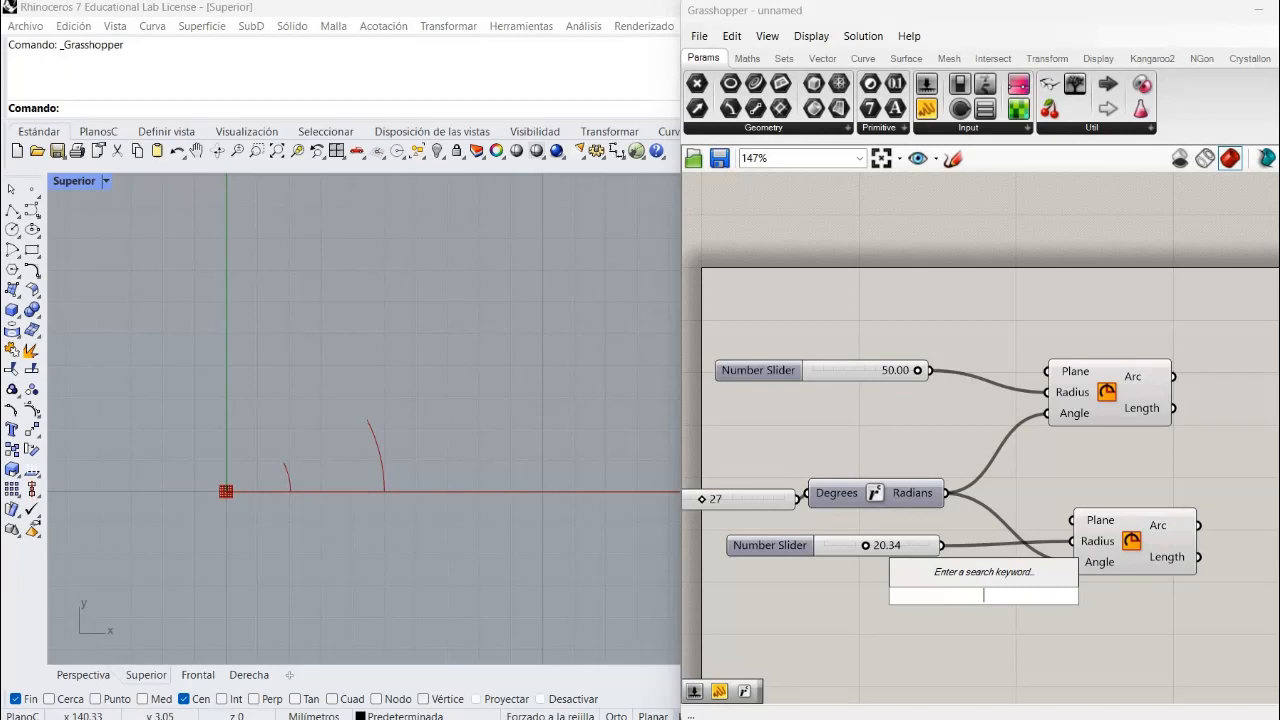
text(+4)
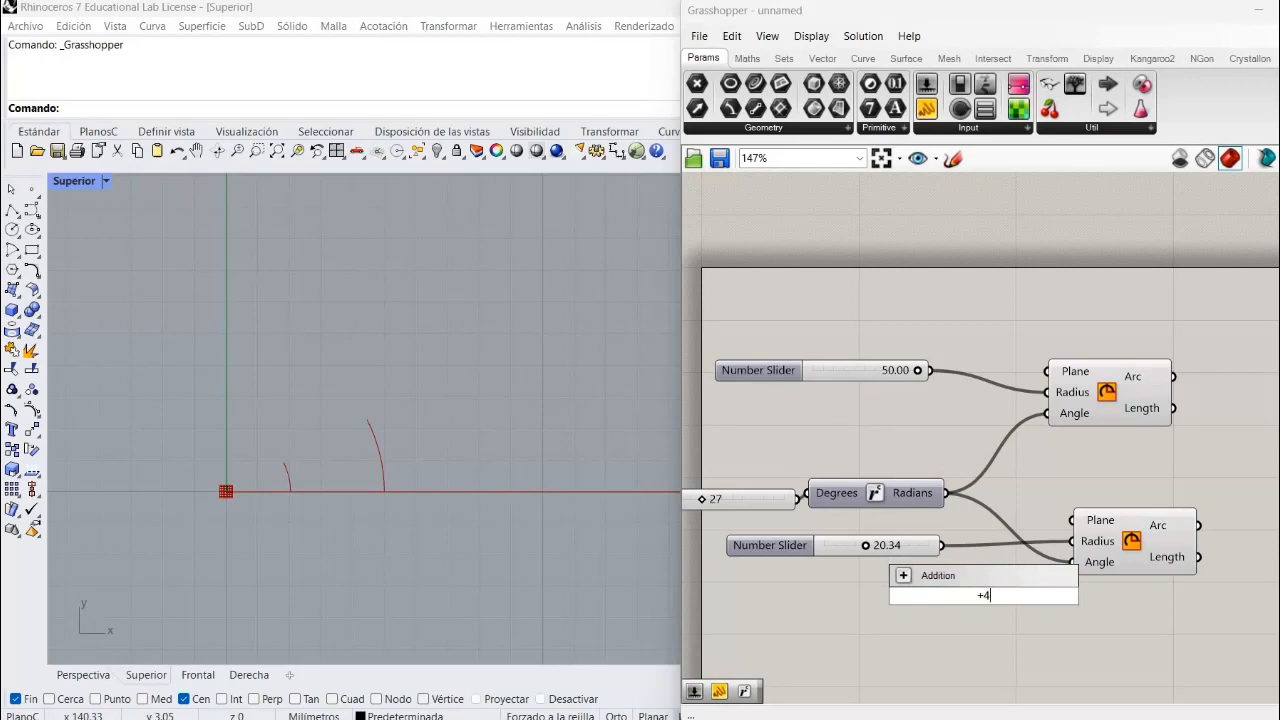
text(0)
key(Return)
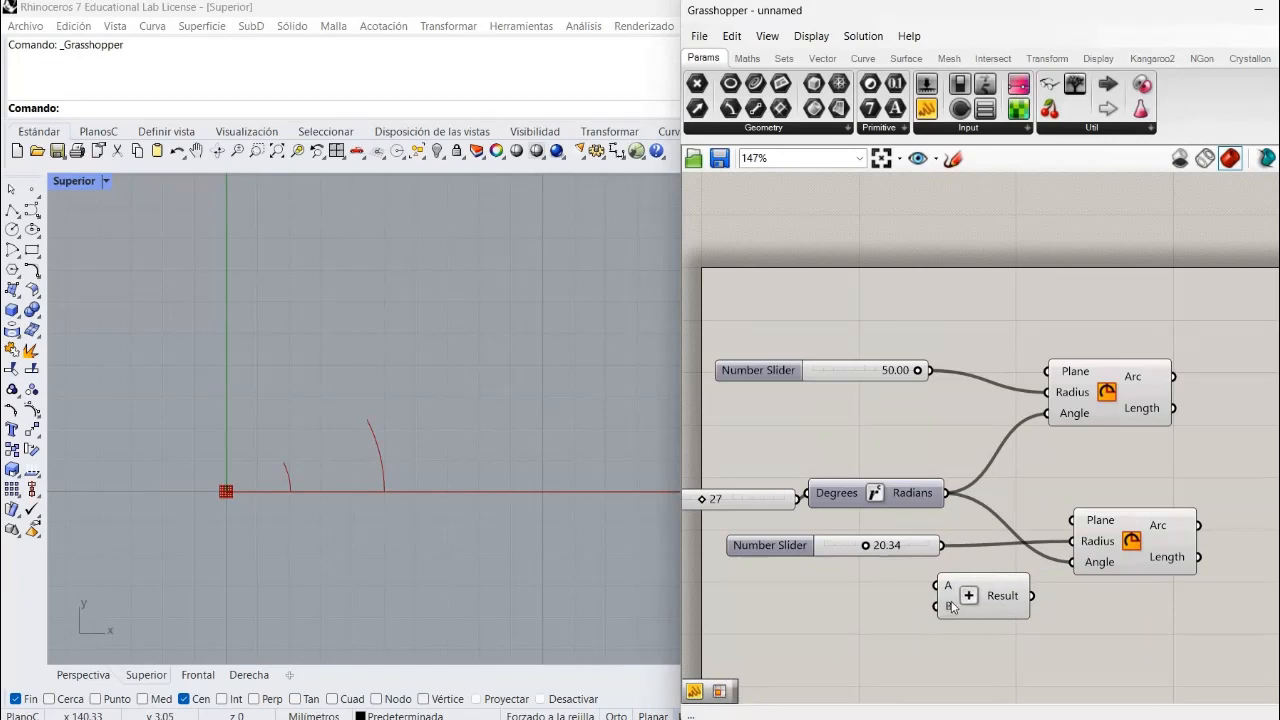
mouse_move(952, 606)
drag(930, 371, 948, 582)
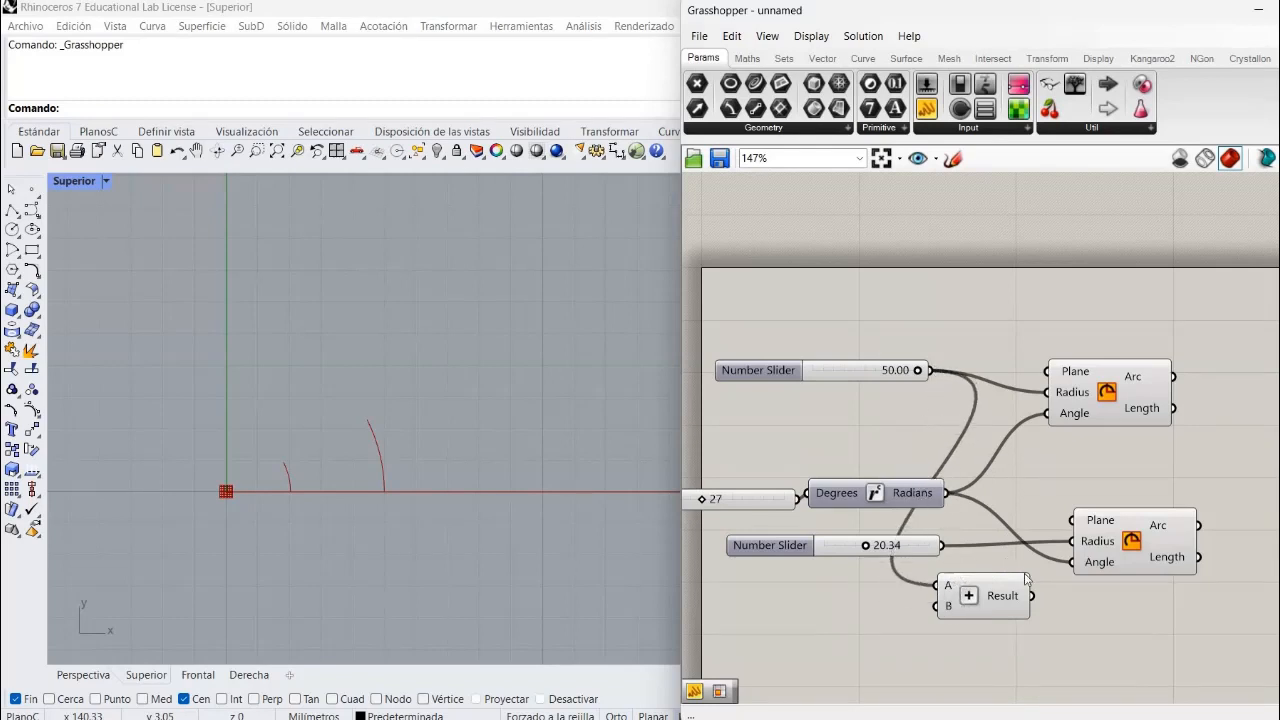
Connect the Addition's Result to the second Arc's Radius, with the Addition moved above Radians and the first radius slider set to 28.68.
drag(1033, 596, 1072, 543)
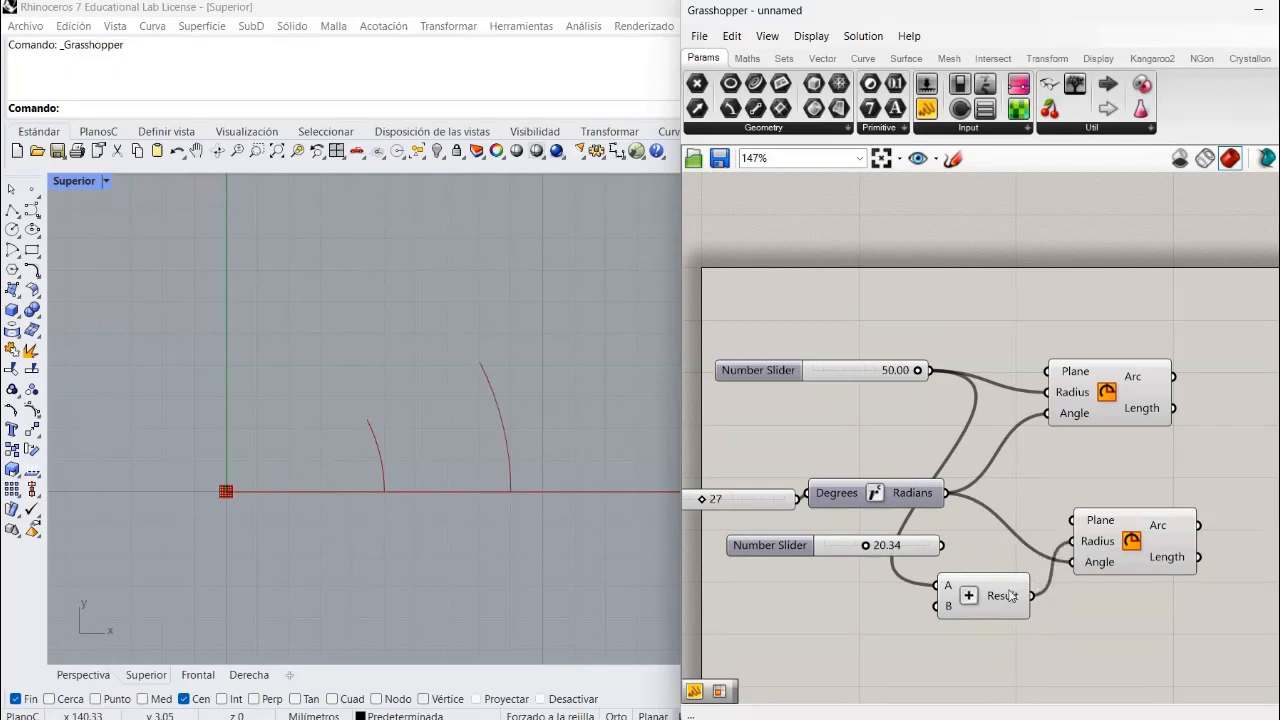
drag(1010, 591, 858, 428)
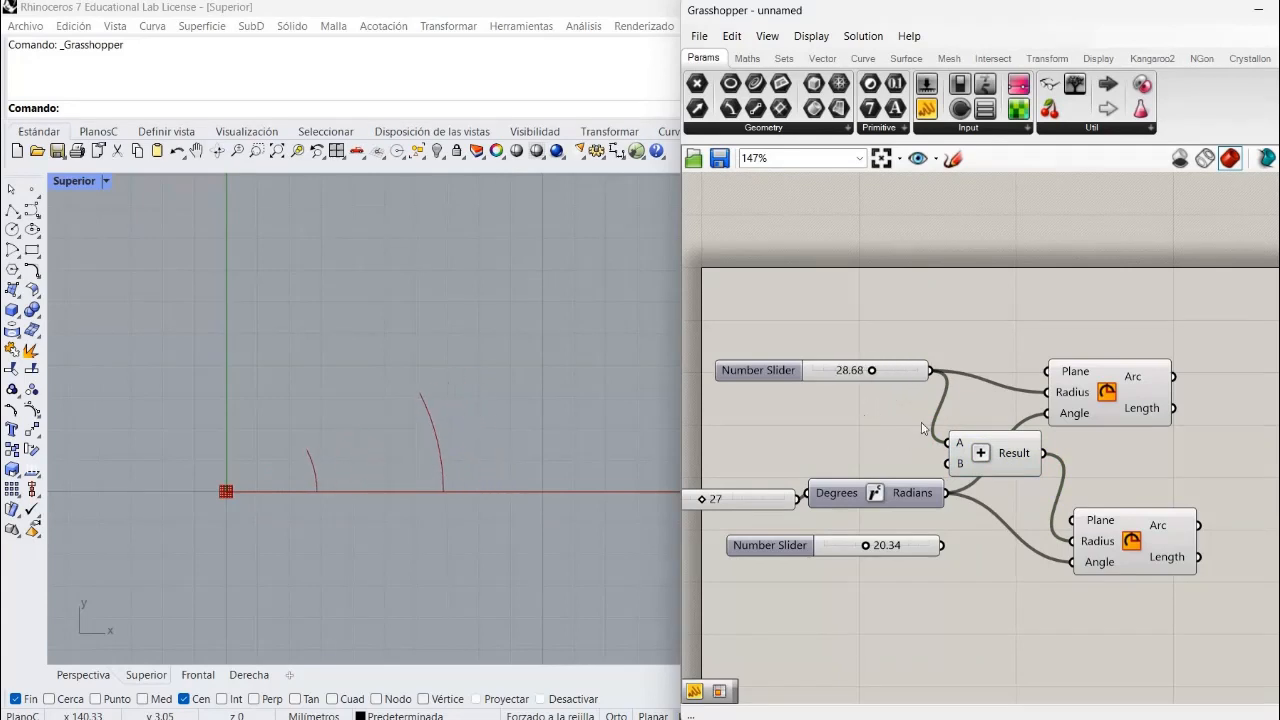
drag(1163, 387, 1192, 365)
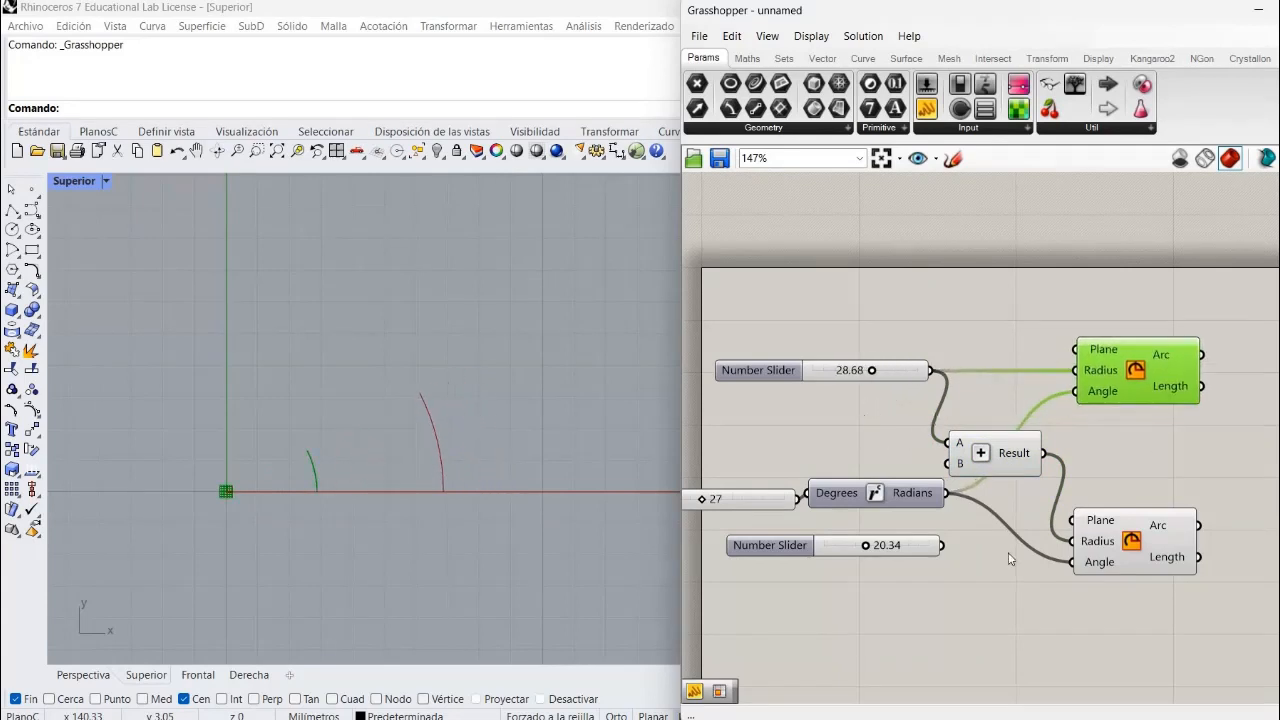
click(1010, 559)
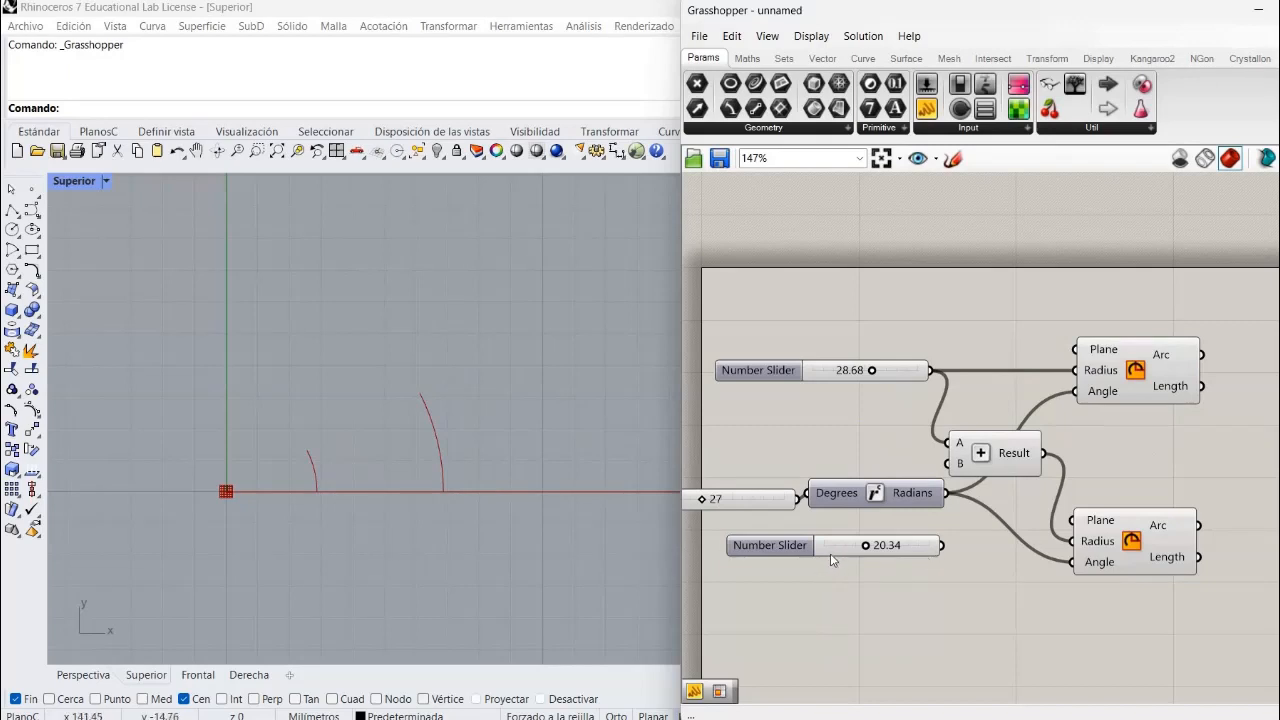
Connect the unused number slider to the Addition's B input and set it to 42.33, placing it beside the Addition.
drag(910, 542, 948, 464)
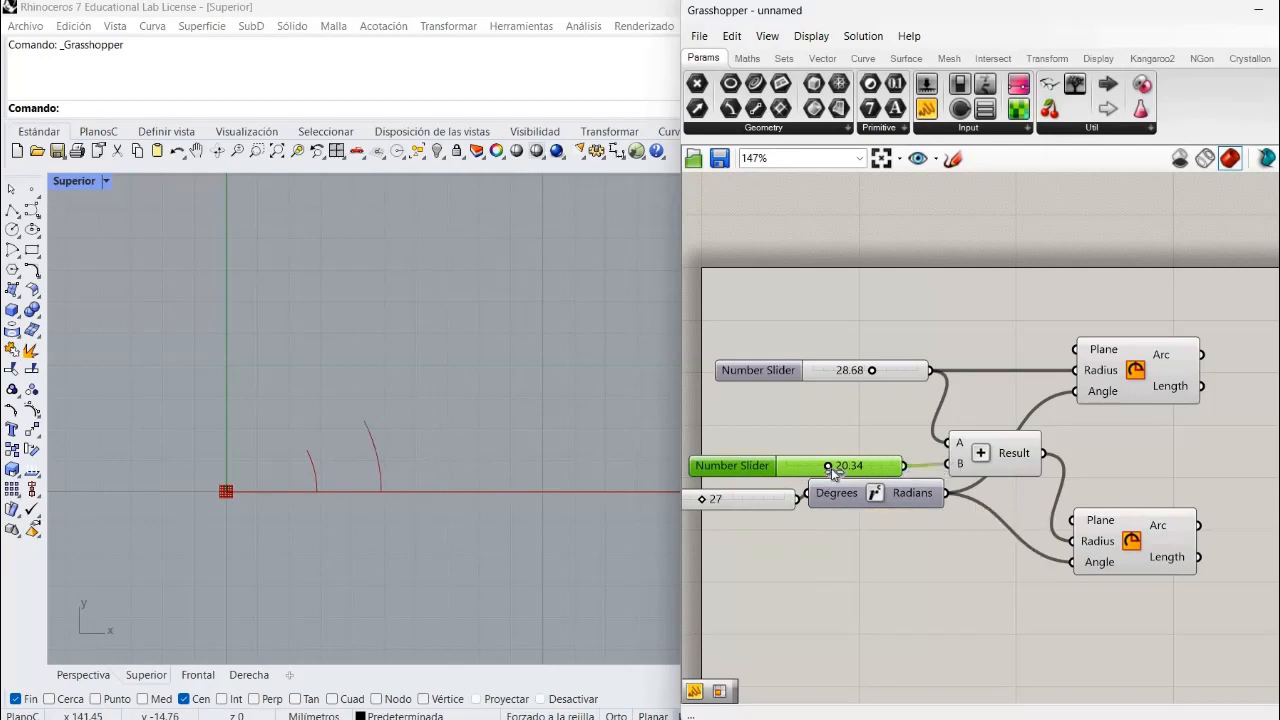
drag(828, 465, 878, 480)
drag(891, 589, 884, 552)
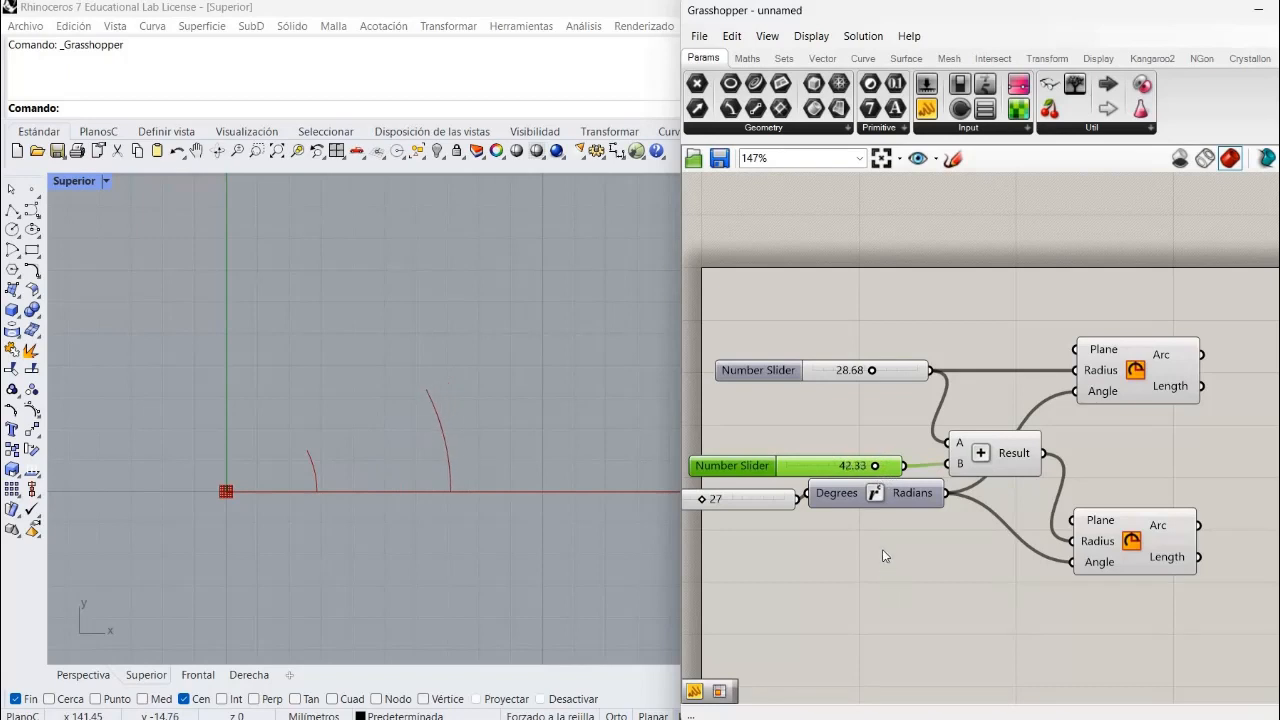
click(883, 550)
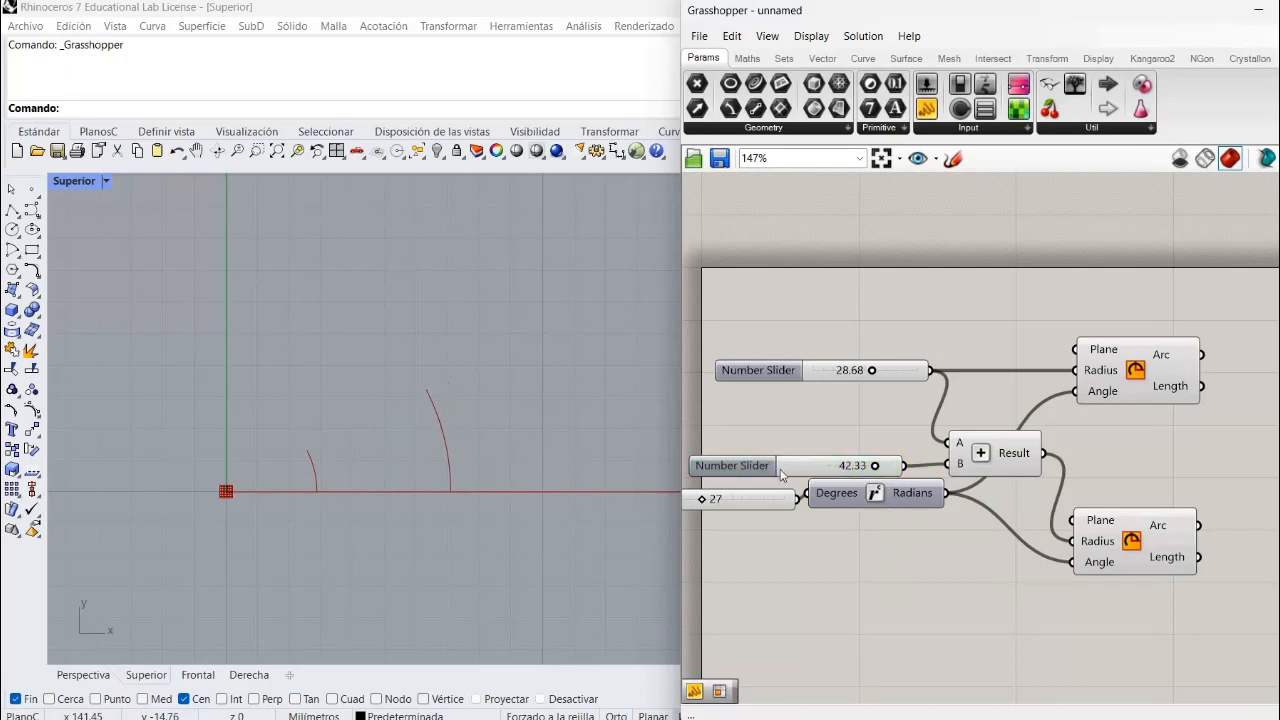
drag(780, 470, 786, 468)
click(1121, 649)
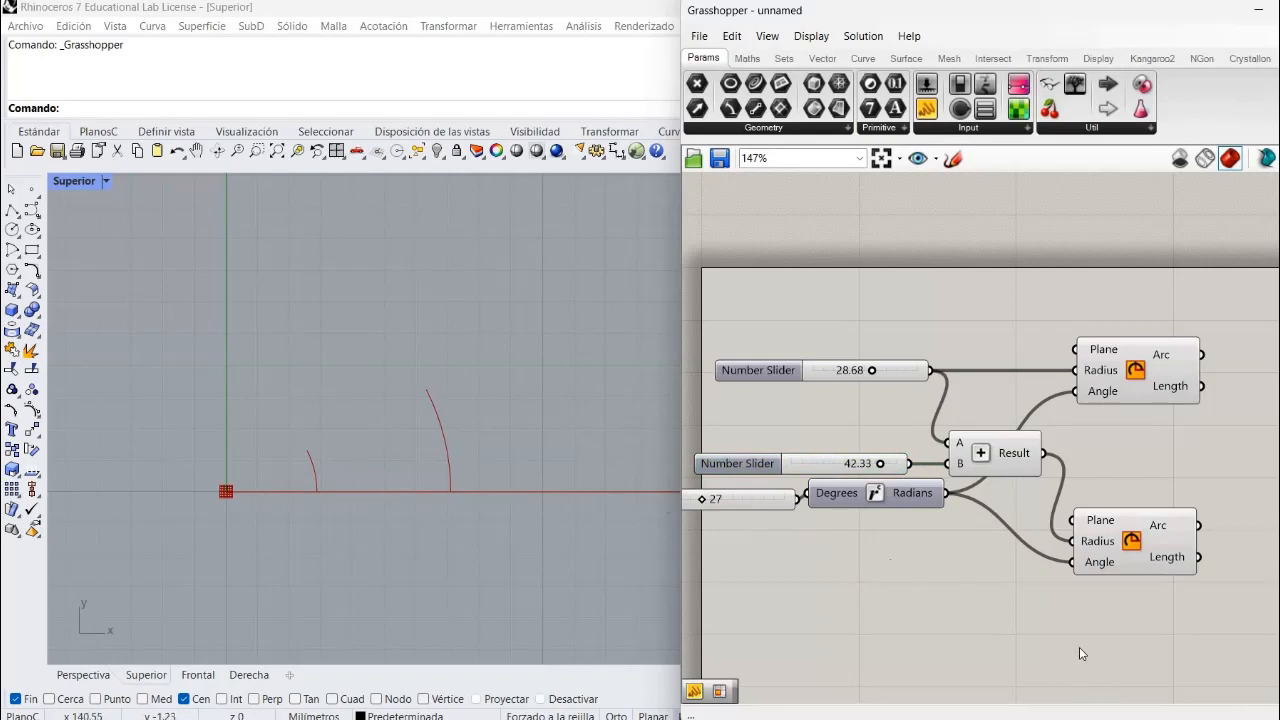
Add an End Points component and place it beside the first Arc component.
right_drag(1050, 642, 821, 590)
scroll(821, 590, up, 1)
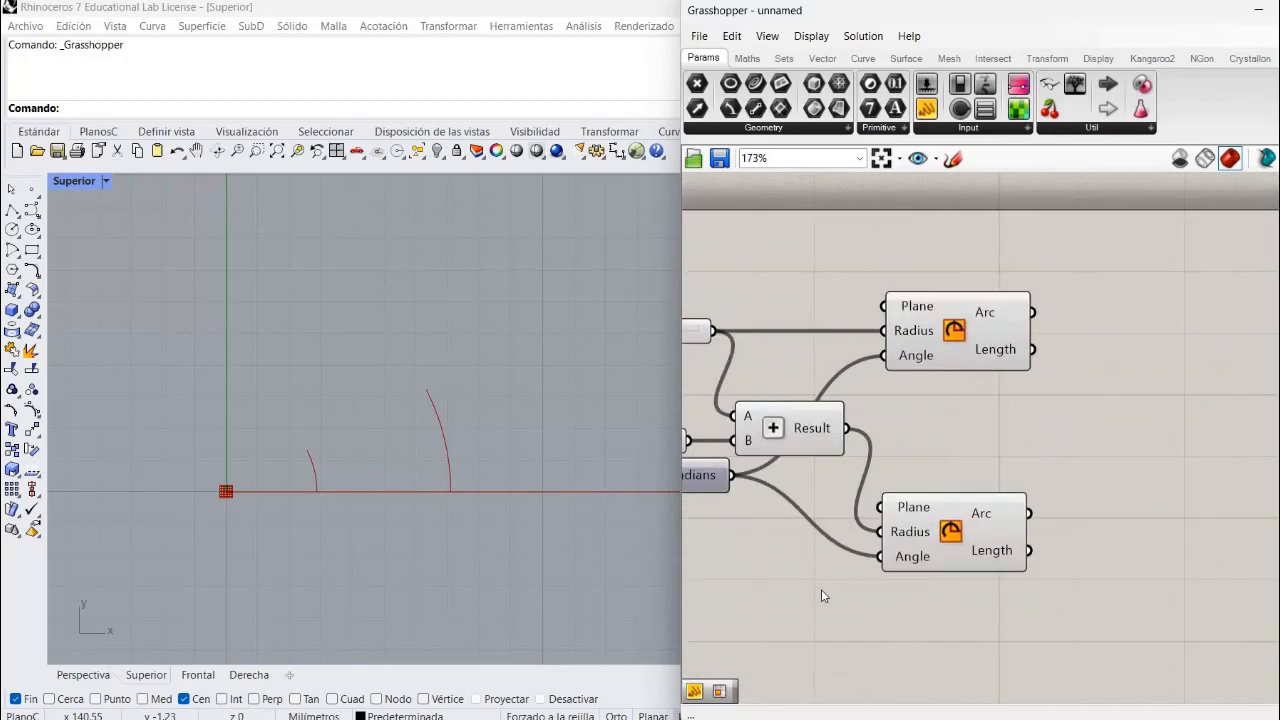
scroll(821, 596, down, 2)
scroll(920, 606, down, 1)
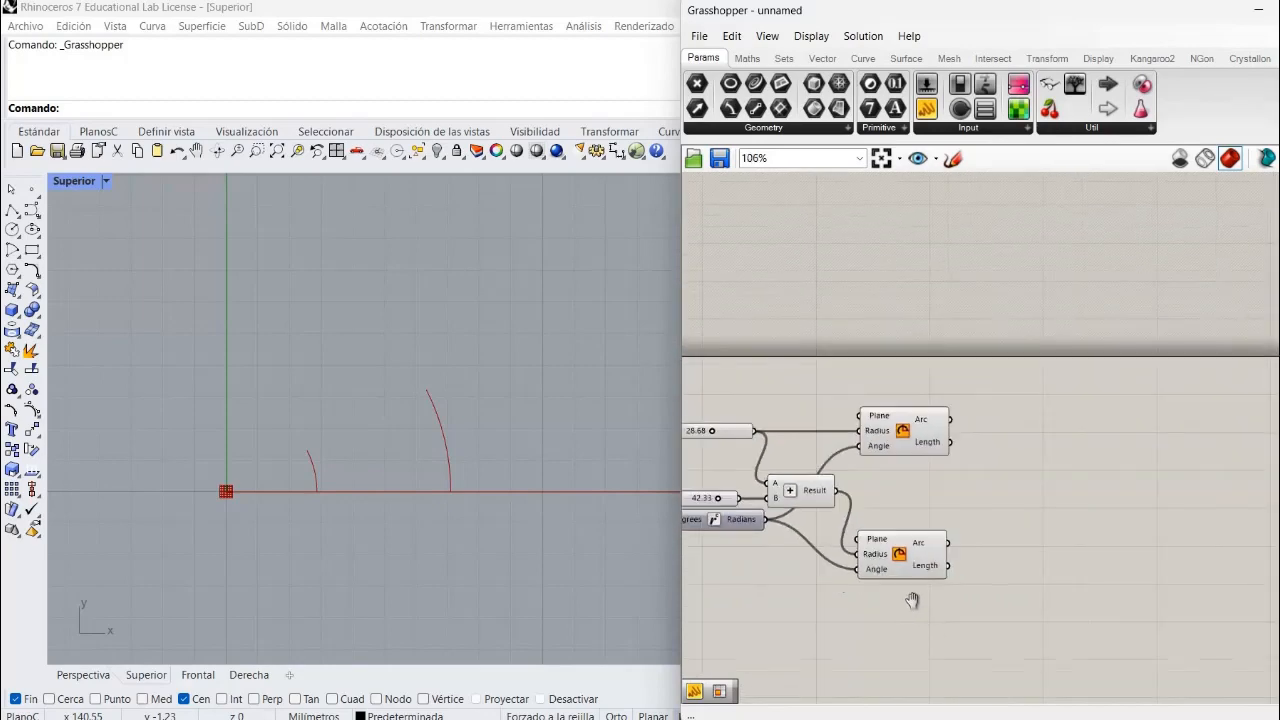
right_drag(912, 600, 902, 587)
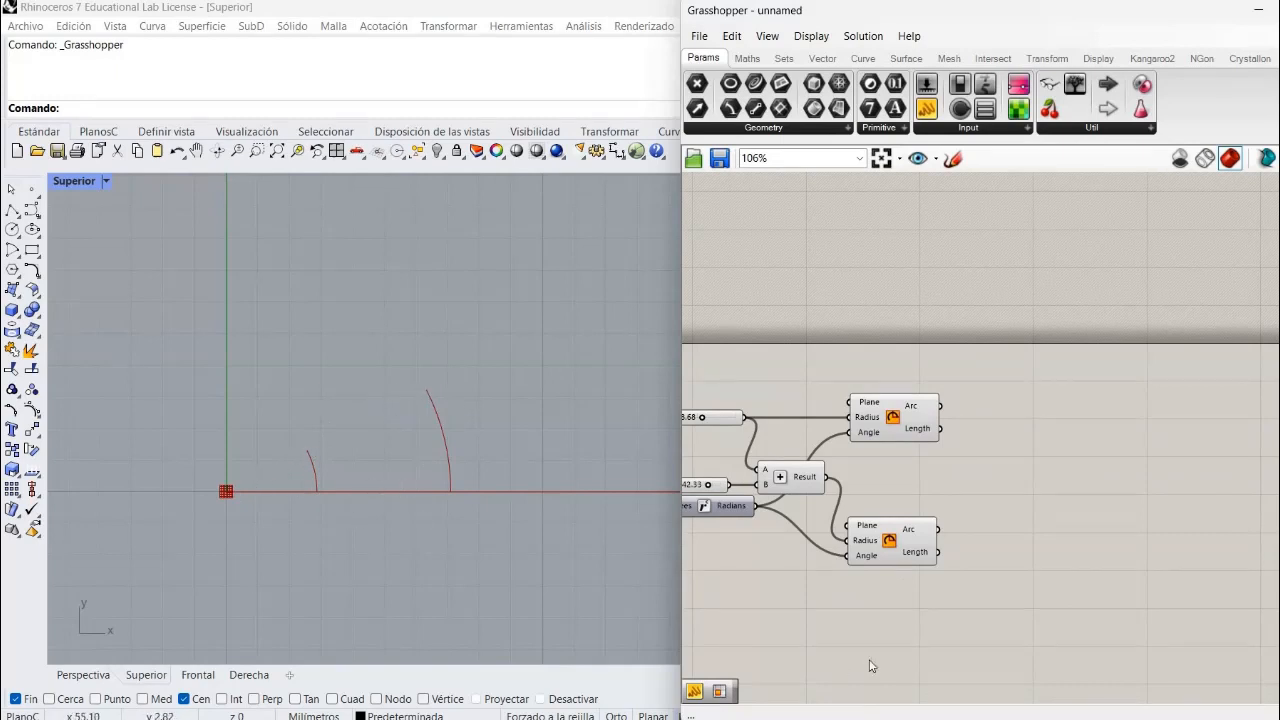
double_click(1015, 472)
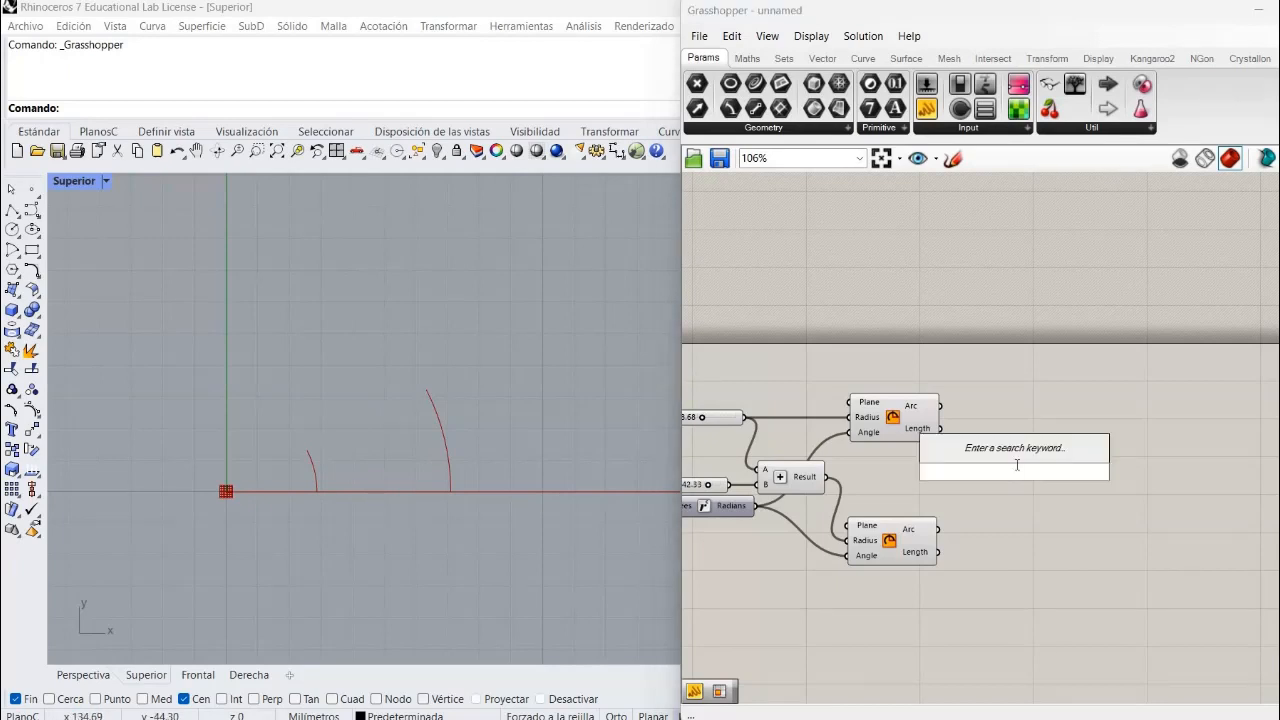
text(end)
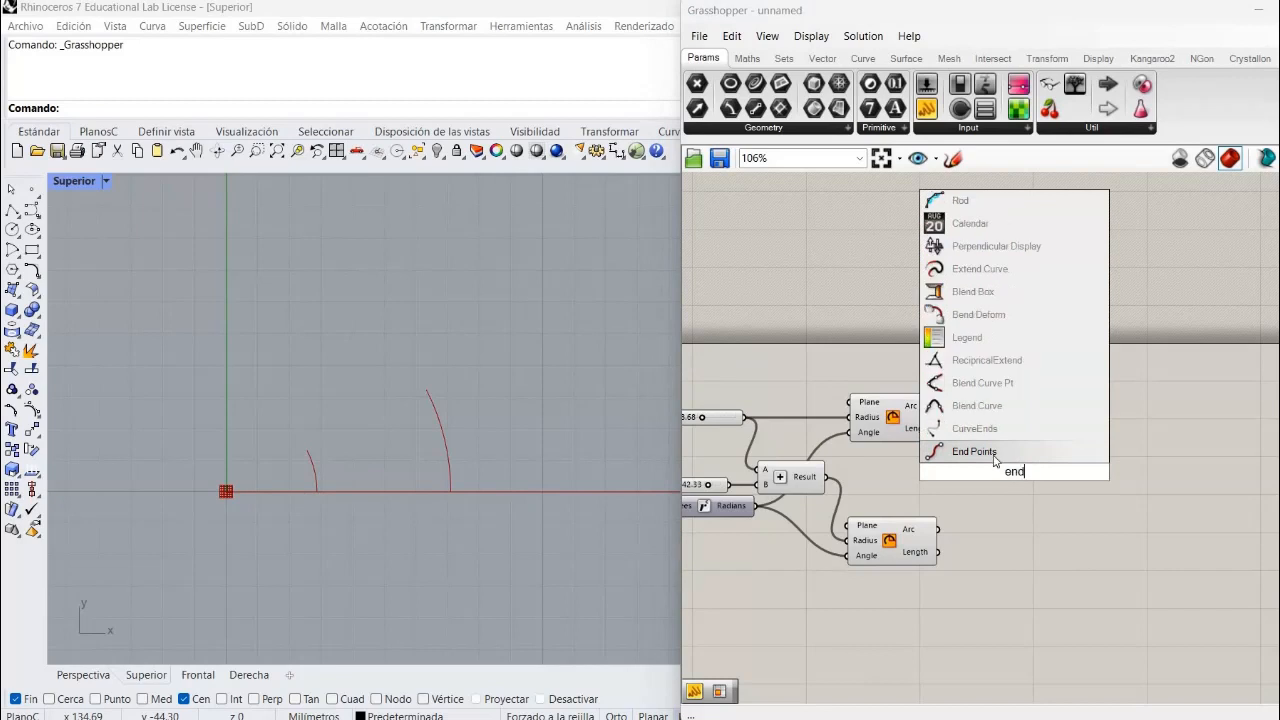
click(994, 455)
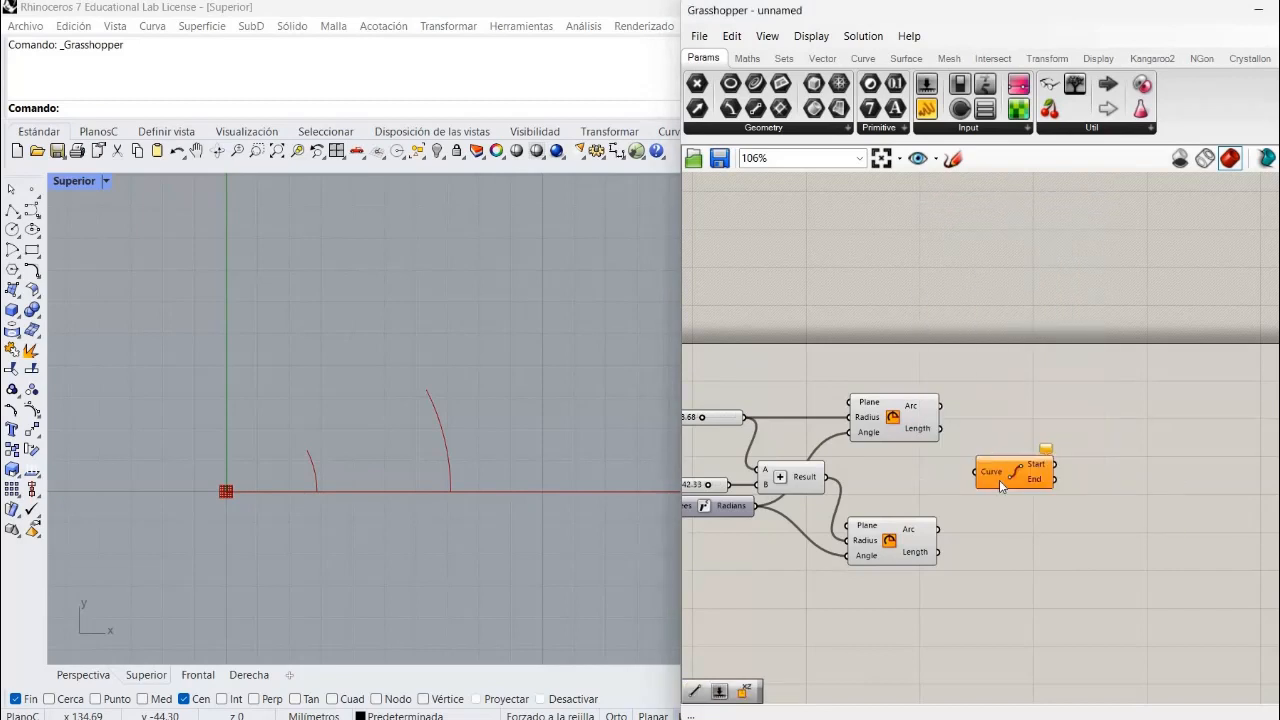
drag(1001, 471, 1008, 404)
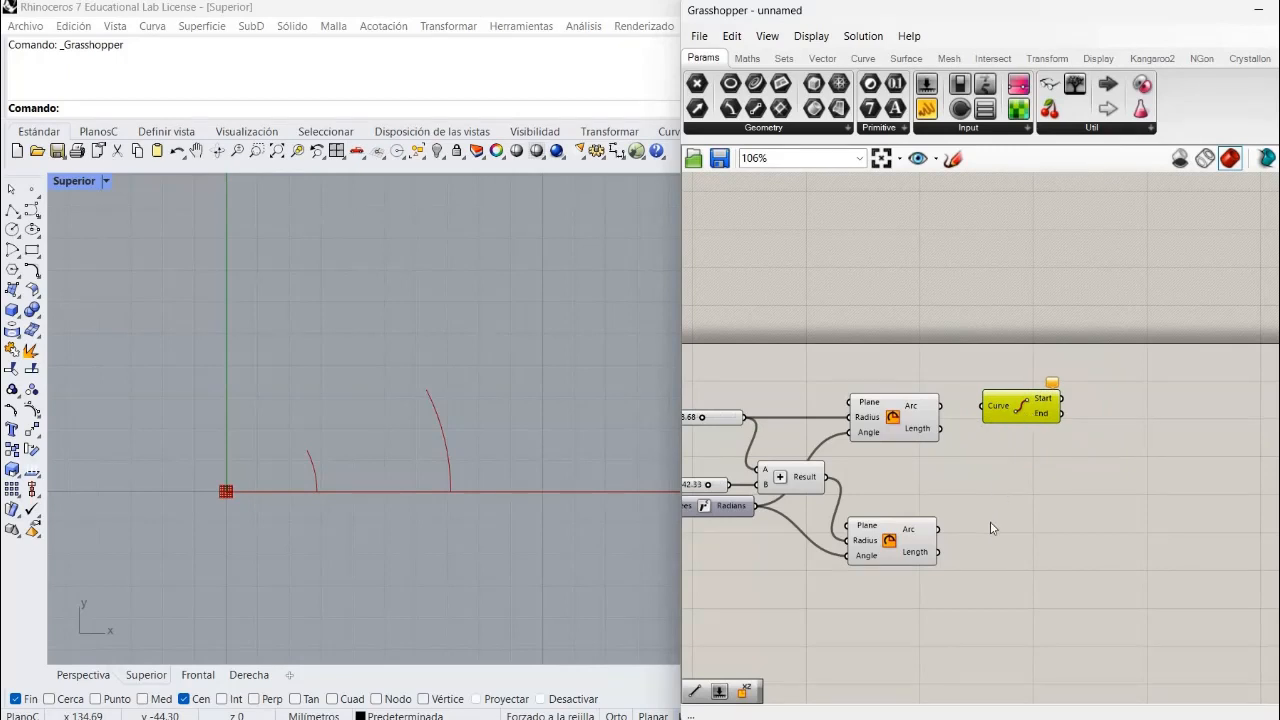
Duplicate the End Points component for the second Arc and connect each Arc output to its own Curve input.
key(ctrl+c)
key(ctrl+v)
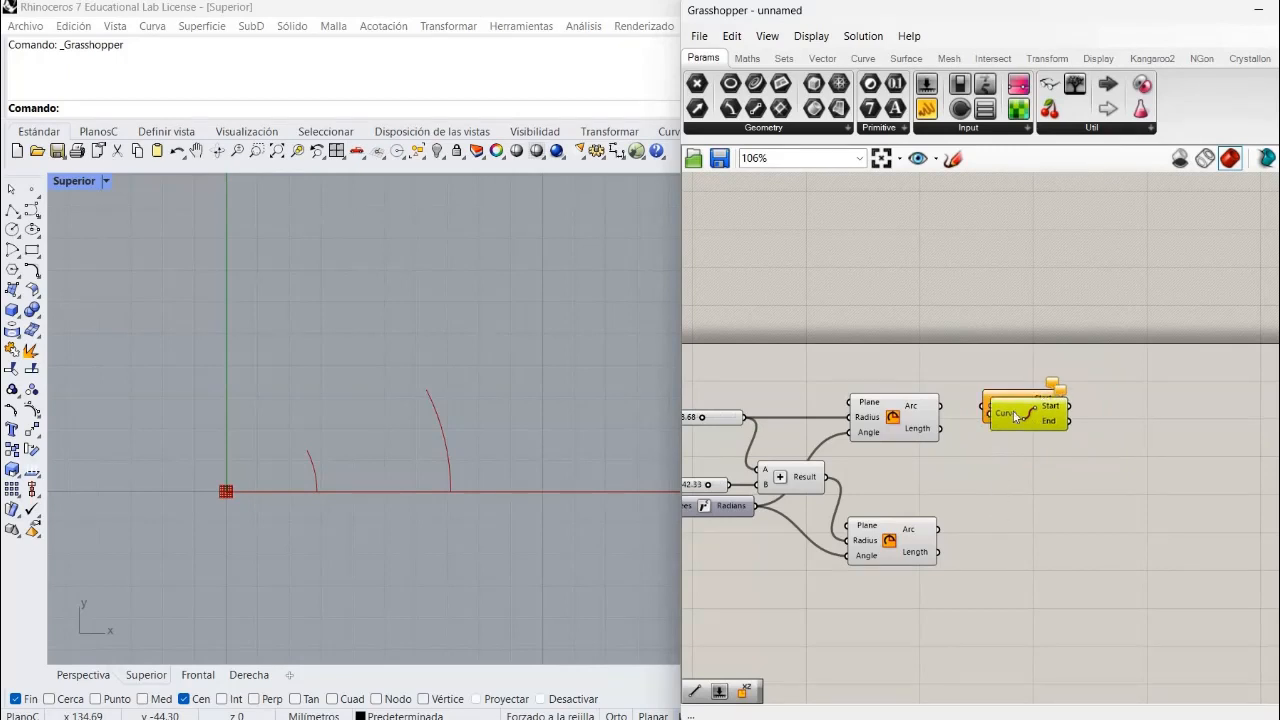
drag(1012, 415, 962, 533)
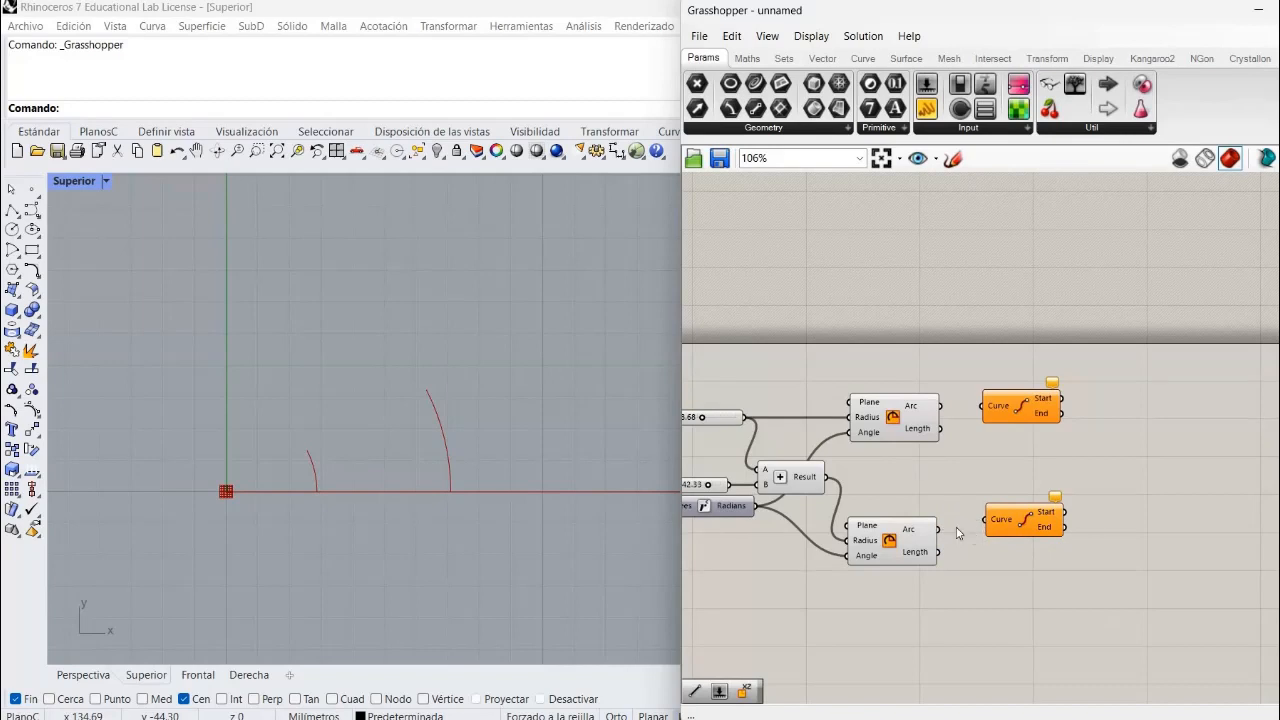
drag(939, 529, 982, 521)
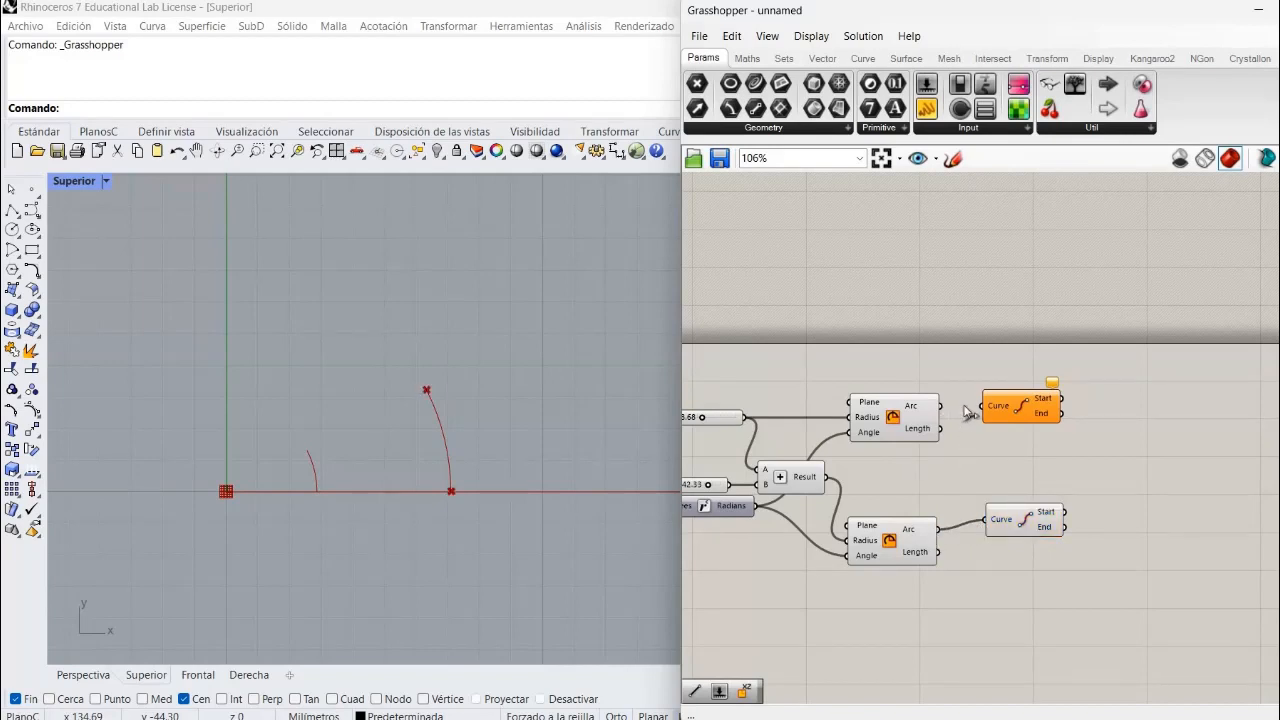
drag(941, 405, 1013, 437)
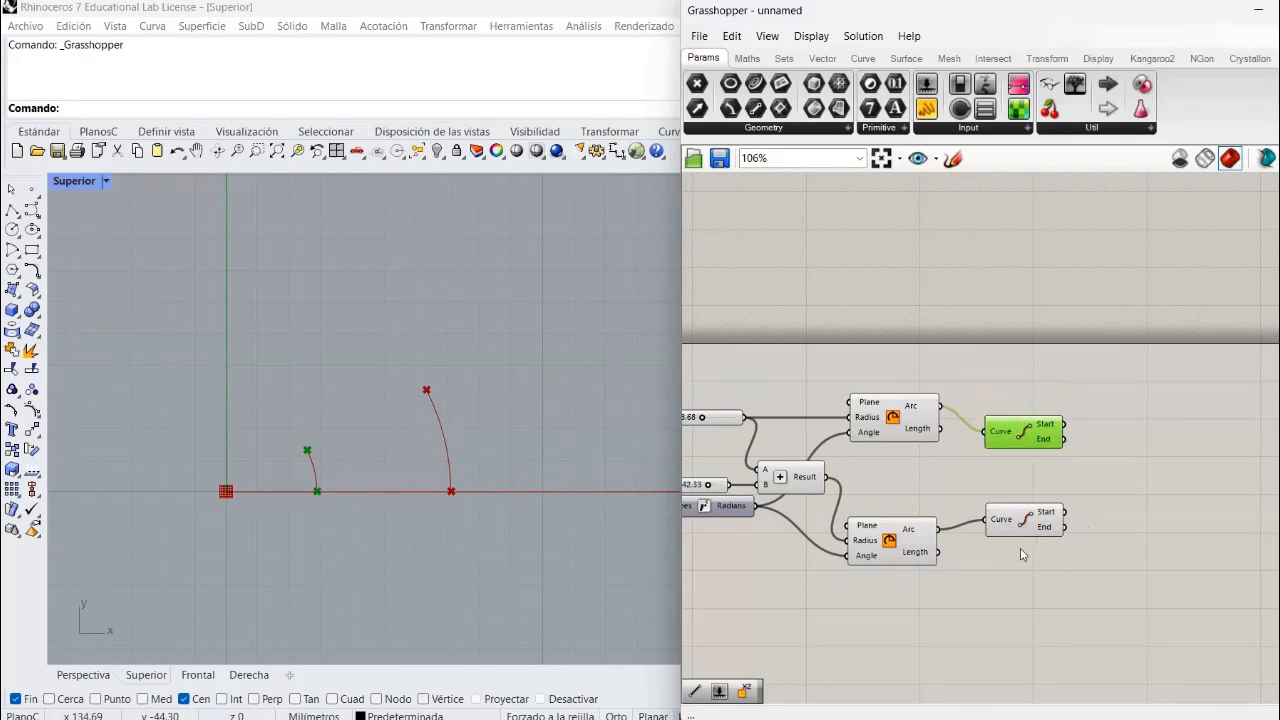
drag(1012, 520, 992, 544)
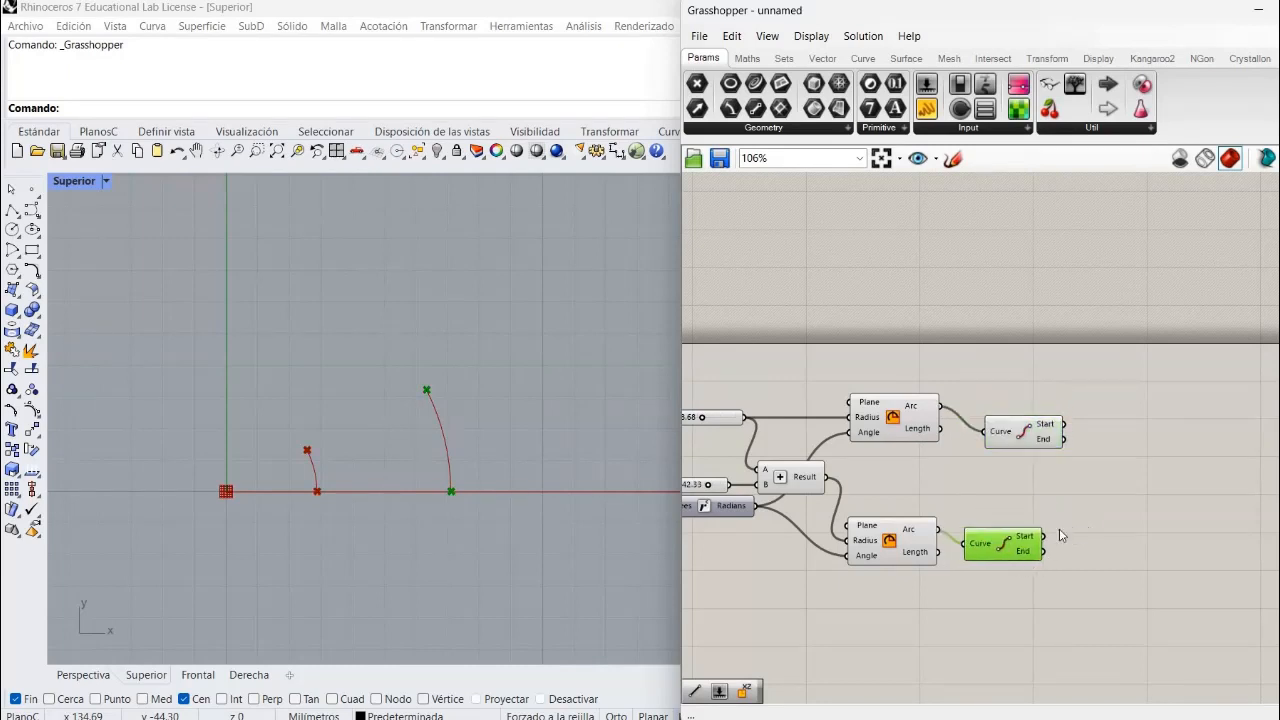
click(1104, 452)
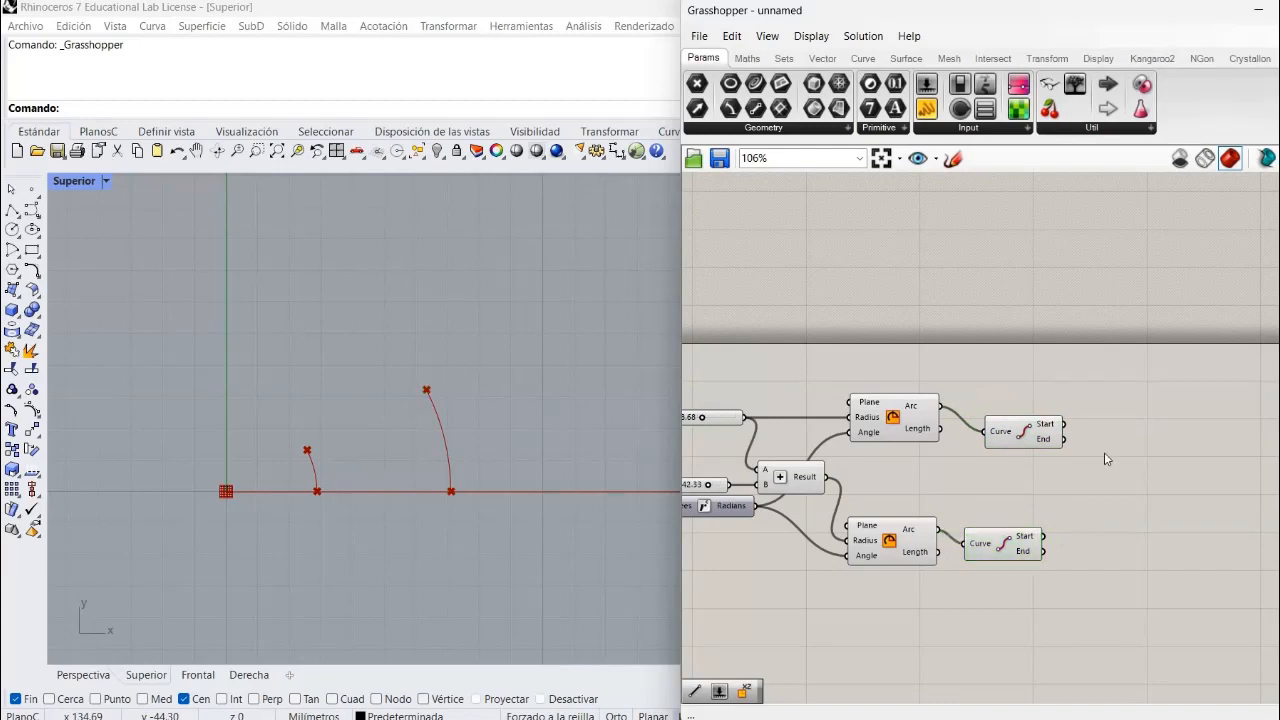
Add a Line component with Start Point and End Point inputs and duplicate it, placing one beside each End Points component.
double_click(1105, 453)
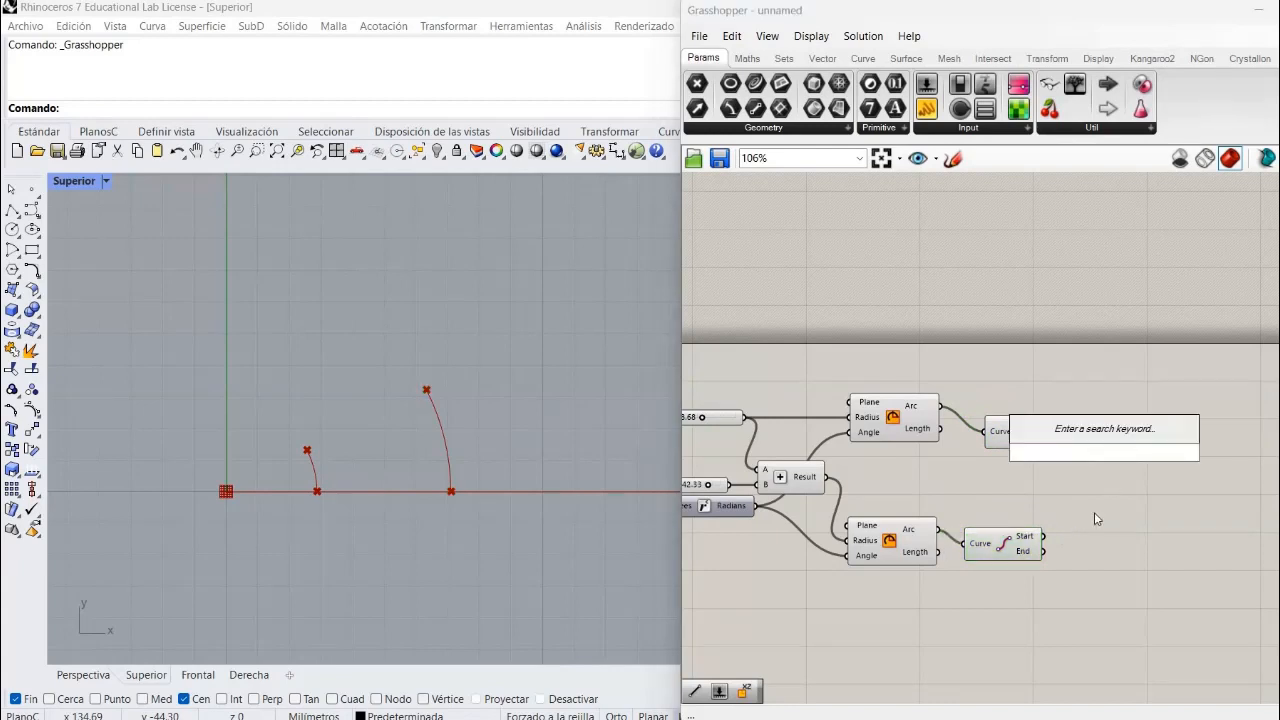
text(line3)
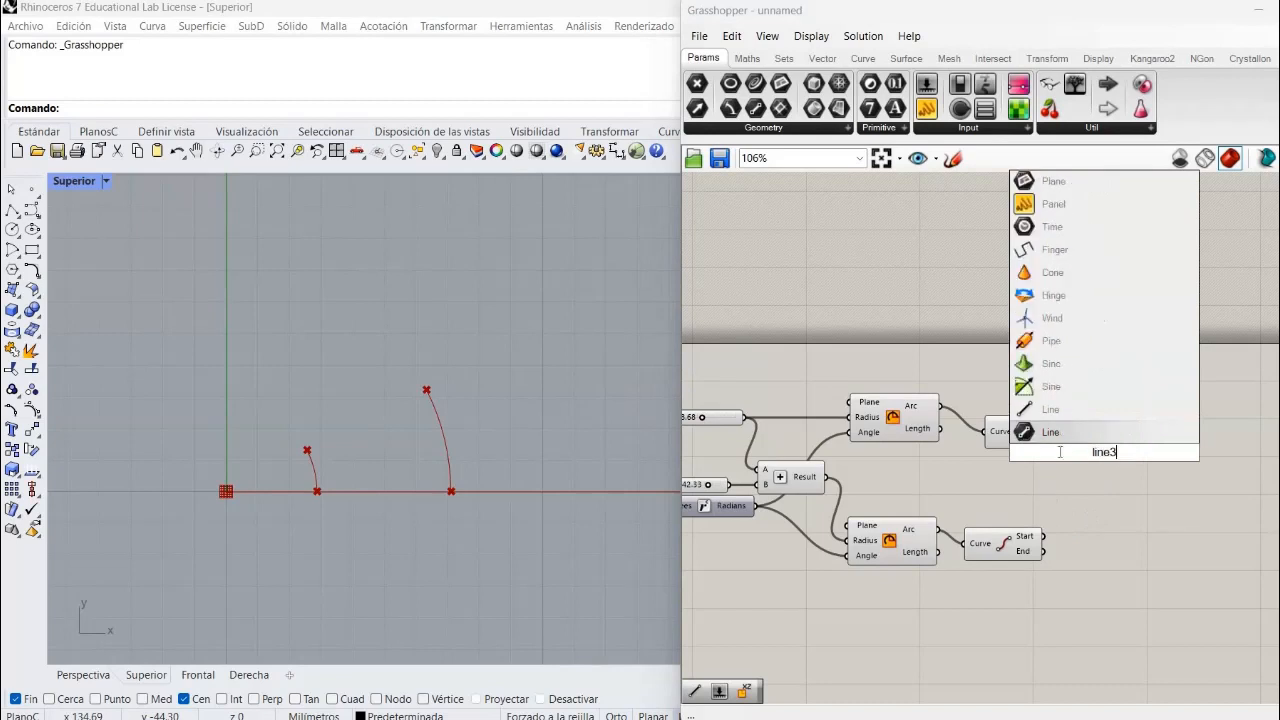
key(Return)
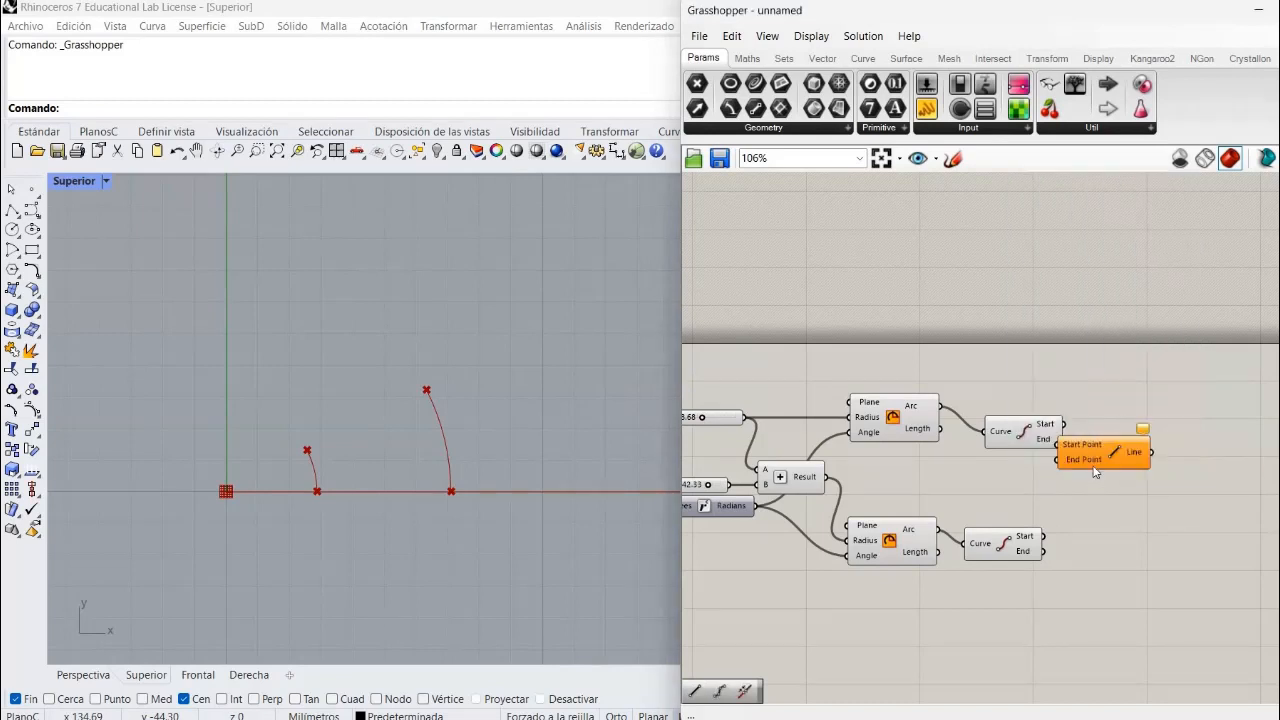
drag(1118, 450, 1140, 429)
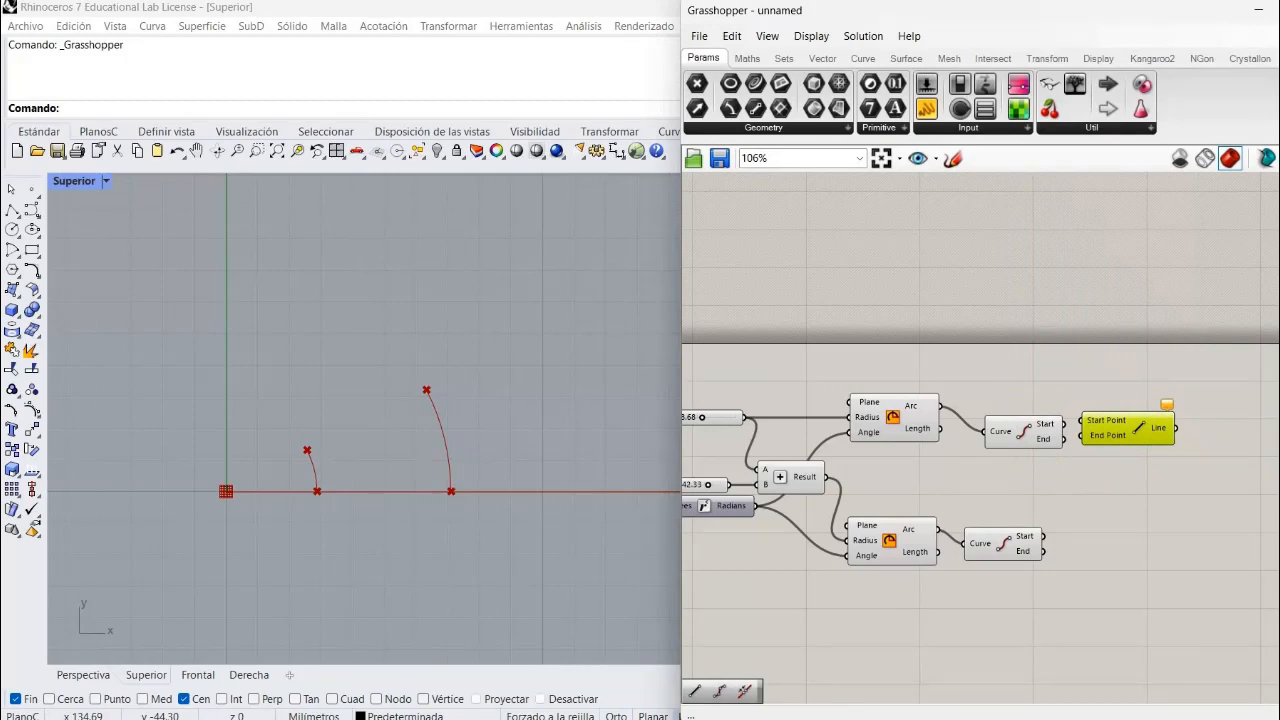
key(ctrl+v)
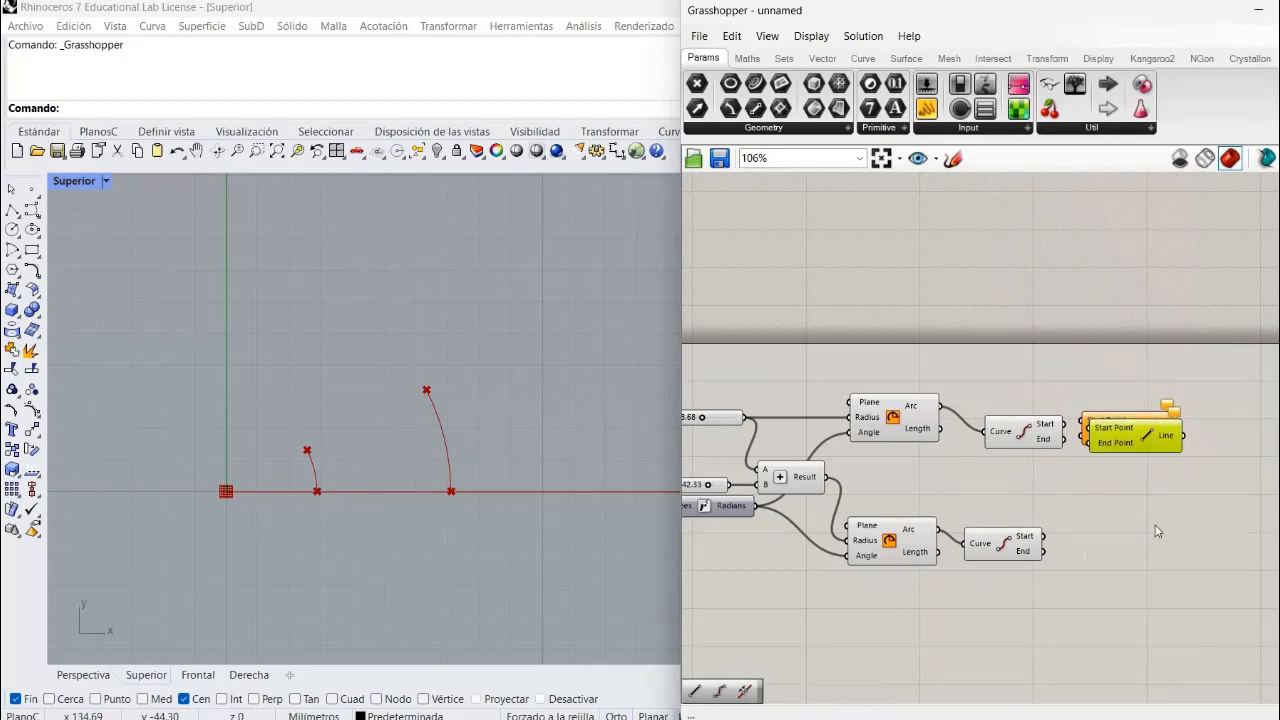
drag(1154, 435, 1157, 531)
drag(1134, 440, 1145, 437)
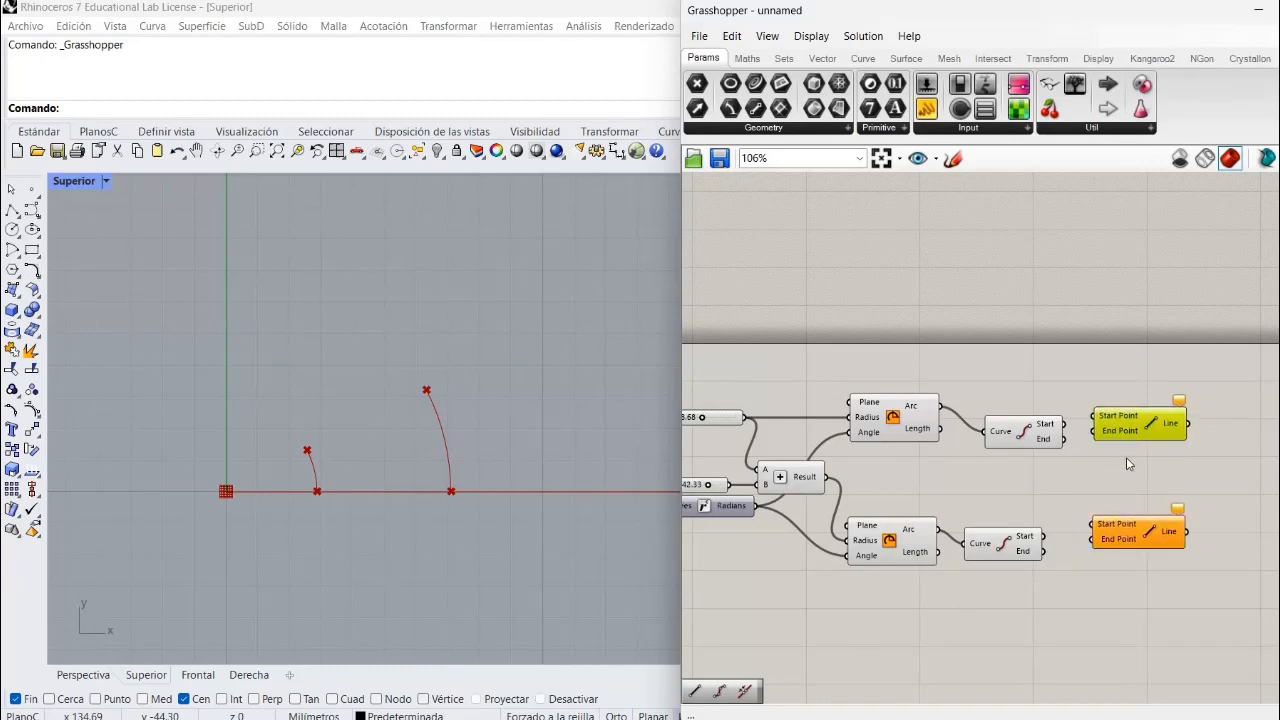
click(1127, 459)
Connect the Start outputs of the first and second End Points to the upper Line's Start Point and End Point respectively.
drag(1066, 428, 1096, 418)
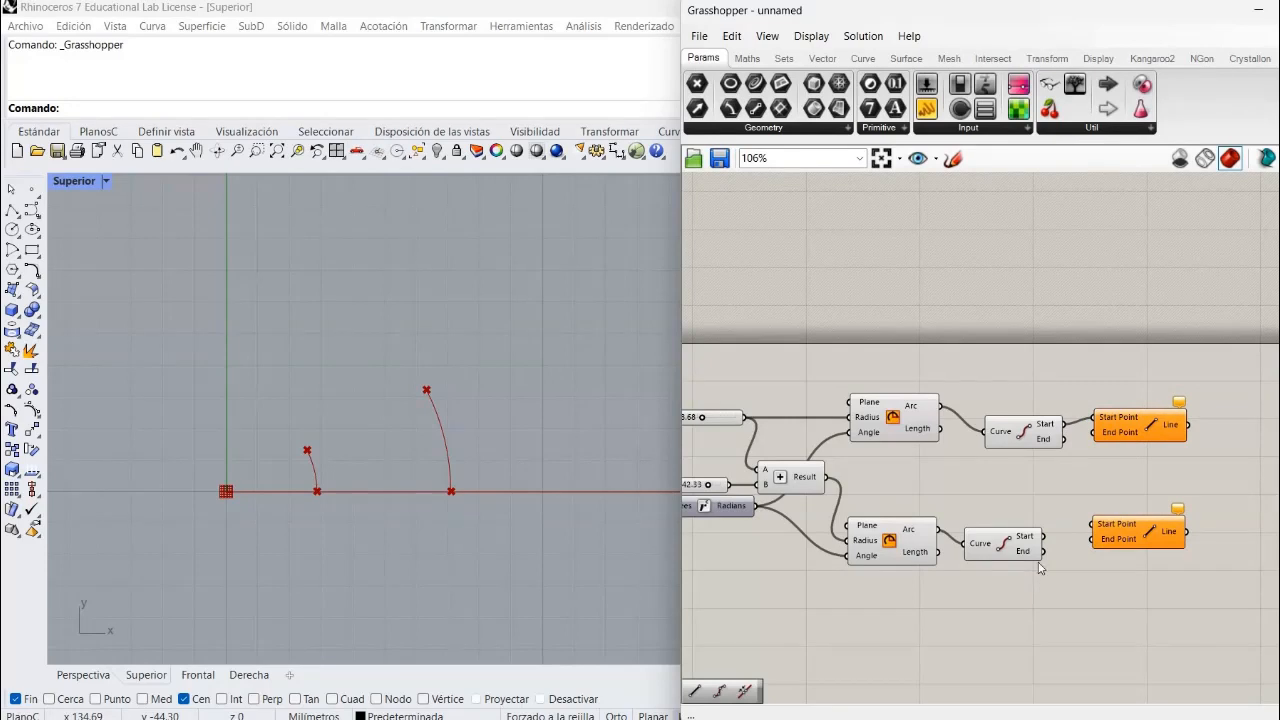
drag(1047, 542, 1143, 430)
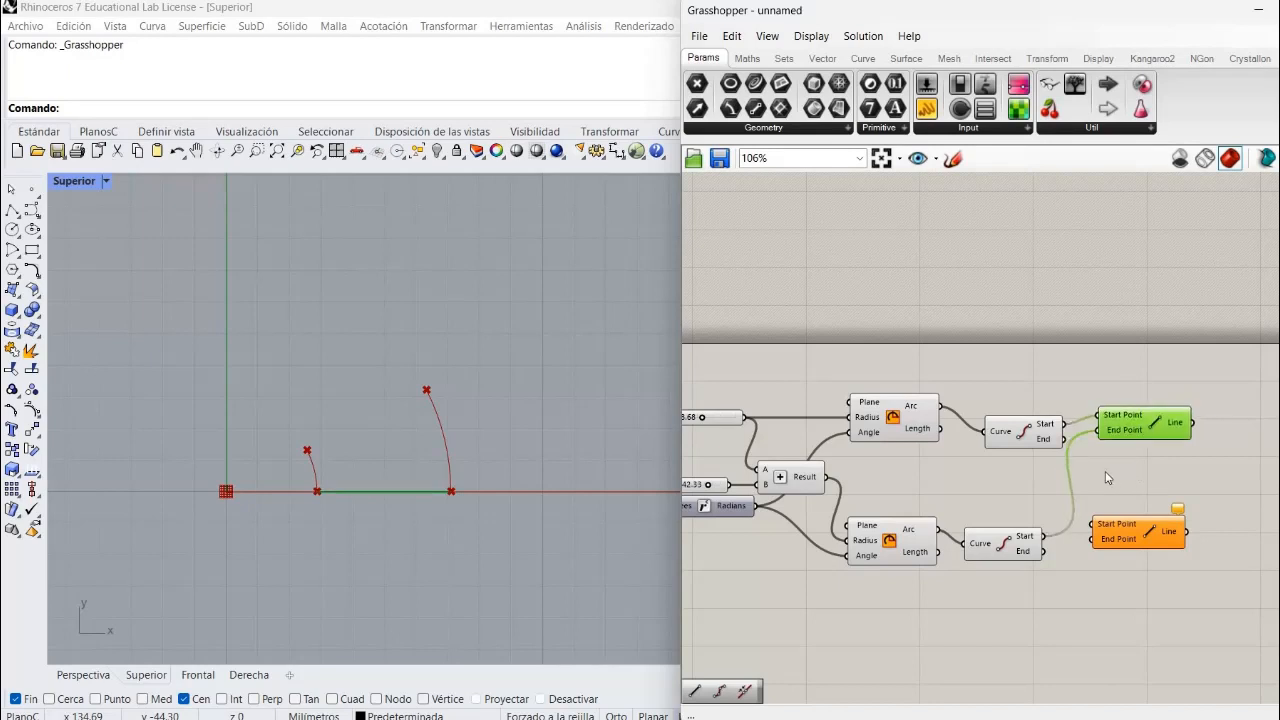
click(1109, 476)
Connect the End outputs of the first and second End Points to the lower Line's Start Point and End Point respectively.
drag(1068, 444, 1092, 539)
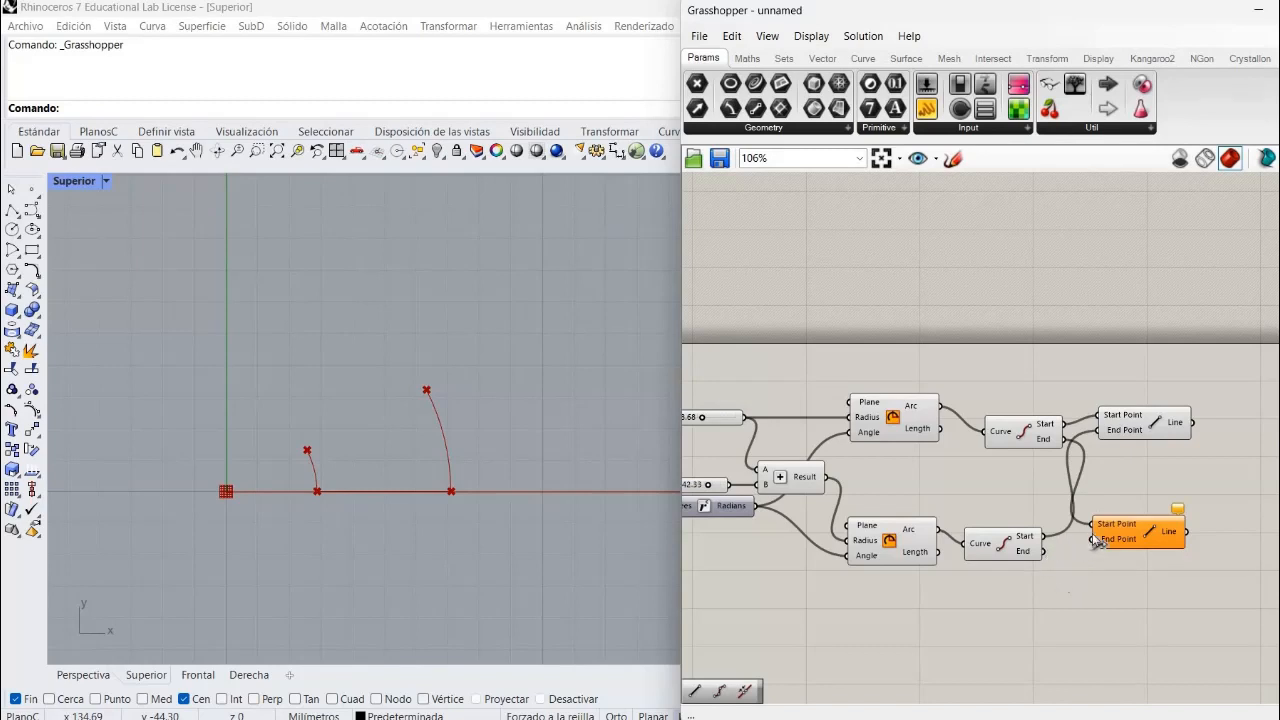
drag(1097, 541, 1044, 551)
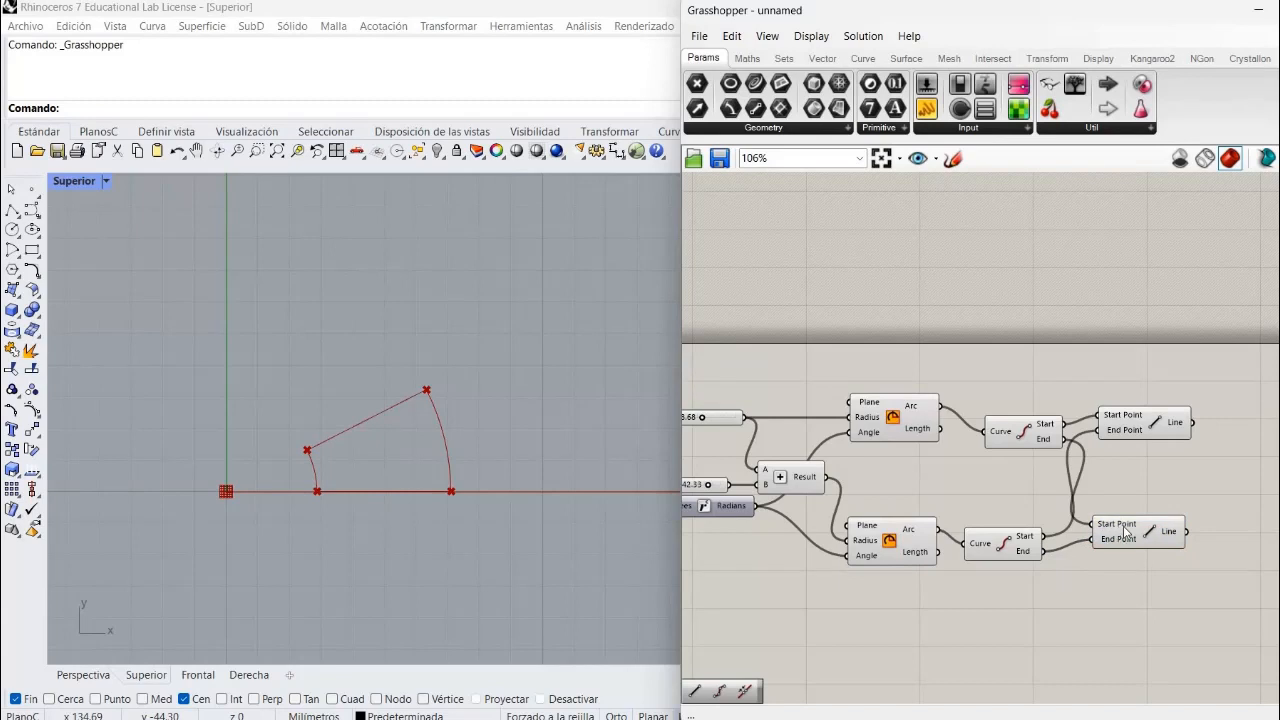
click(1122, 538)
click(1166, 634)
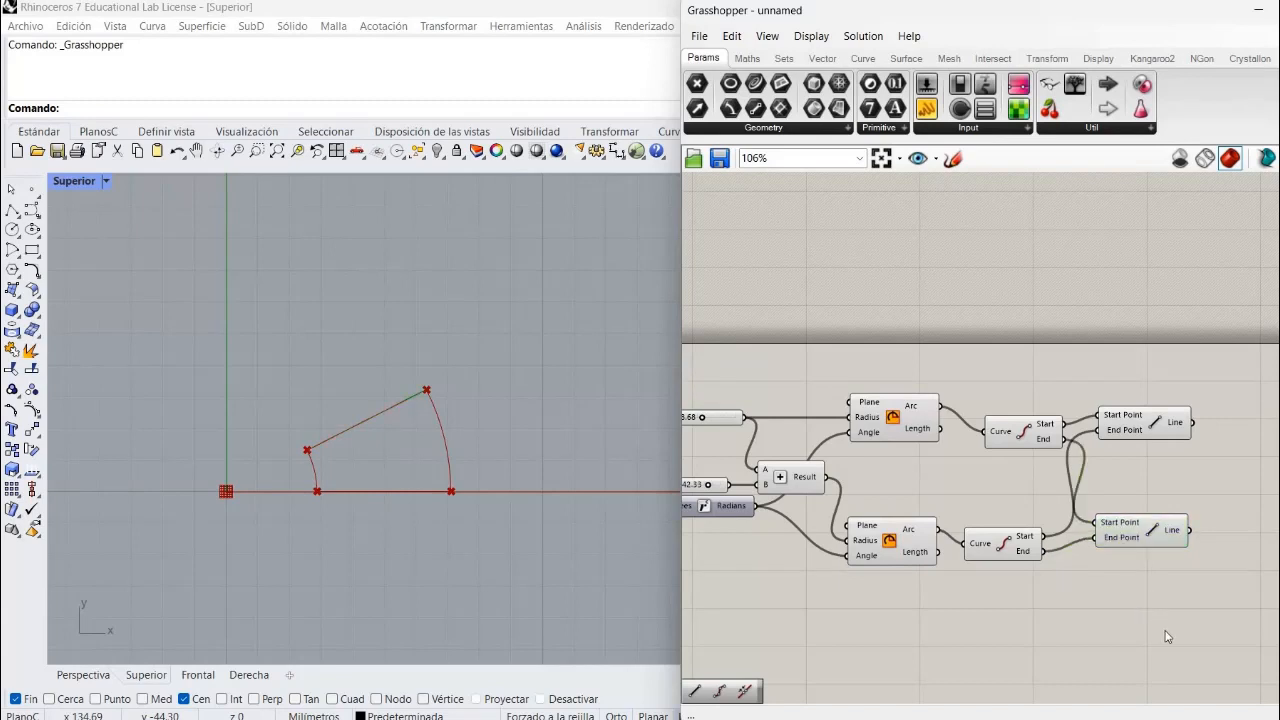
Add a Boundary Surfaces component and place it beside the two Line components.
right_drag(1275, 604, 1073, 533)
right_drag(940, 562, 1037, 555)
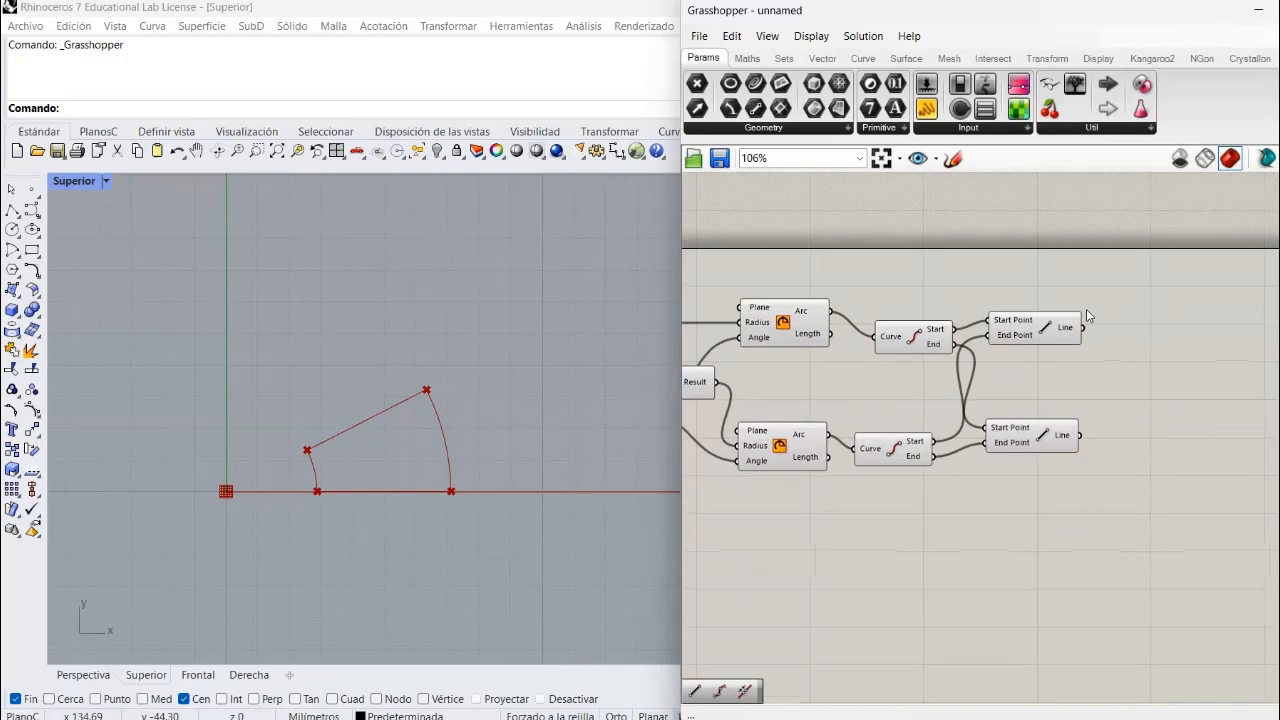
click(906, 58)
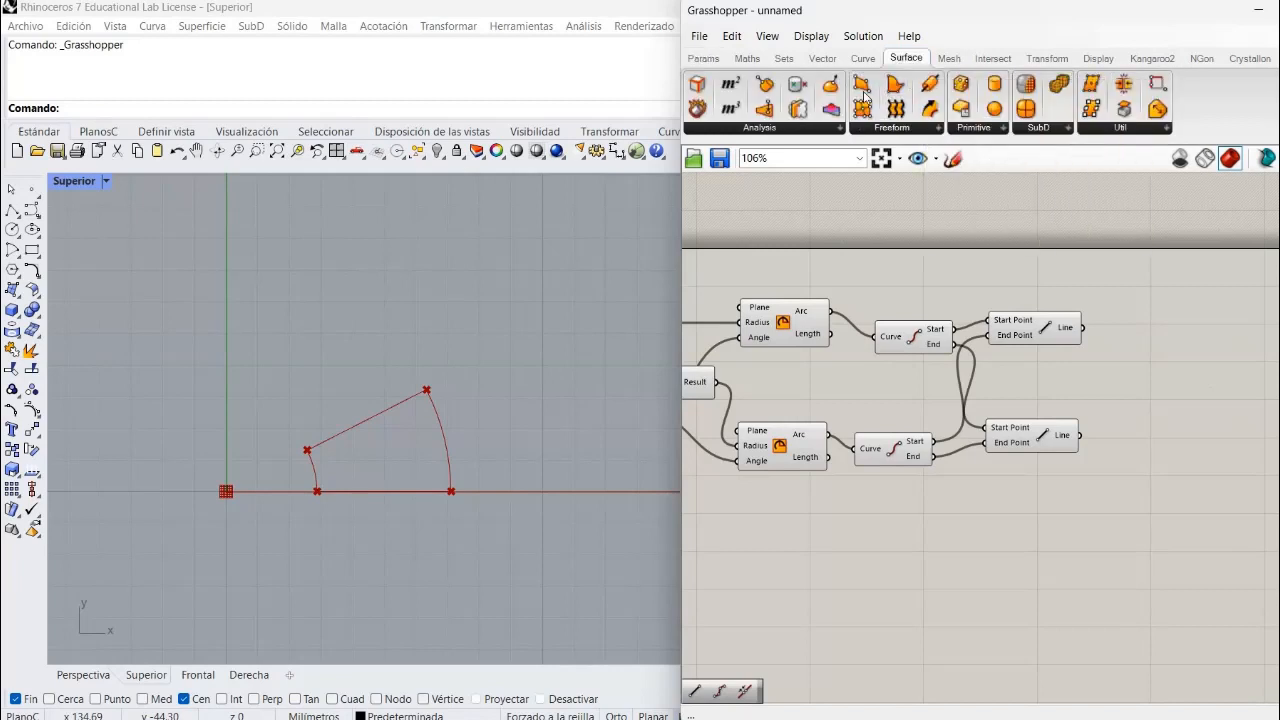
click(1172, 410)
drag(1180, 405, 1193, 402)
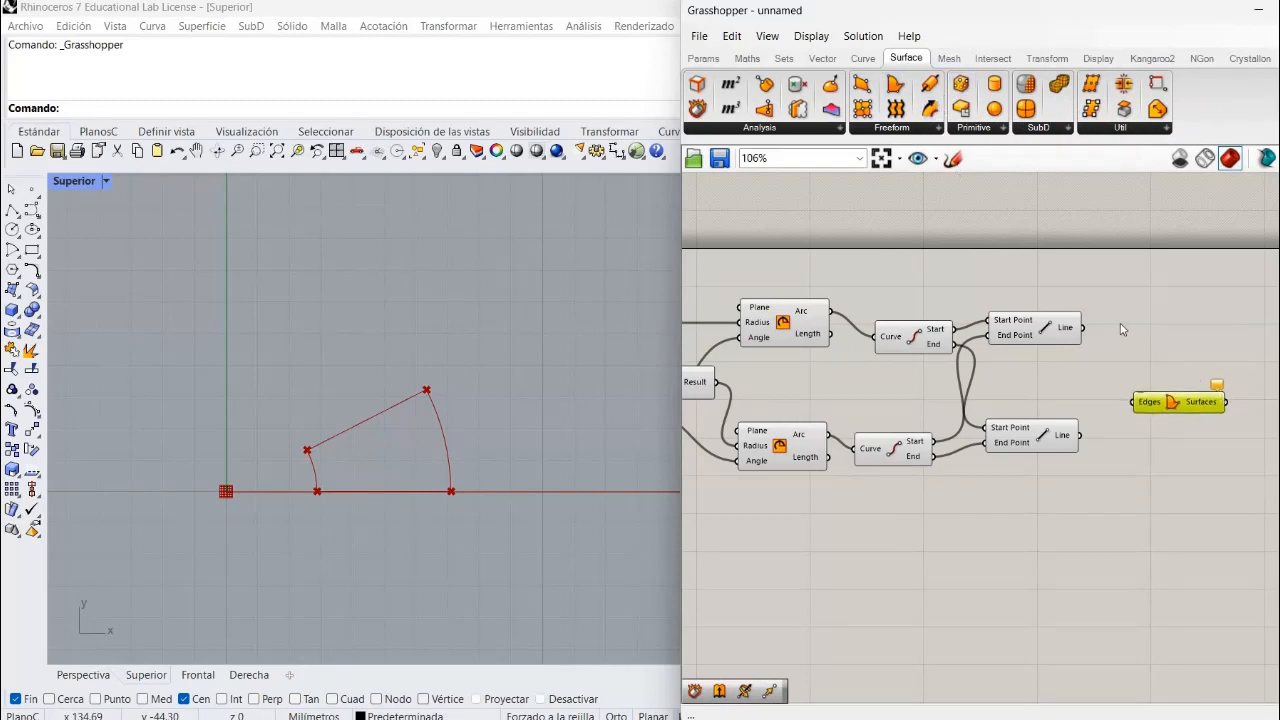
Connect the outputs of both Line components and both Arc components to the Edges input of Boundary Surfaces.
drag(1083, 333, 1144, 432)
drag(1137, 400, 1134, 403)
click(1047, 368)
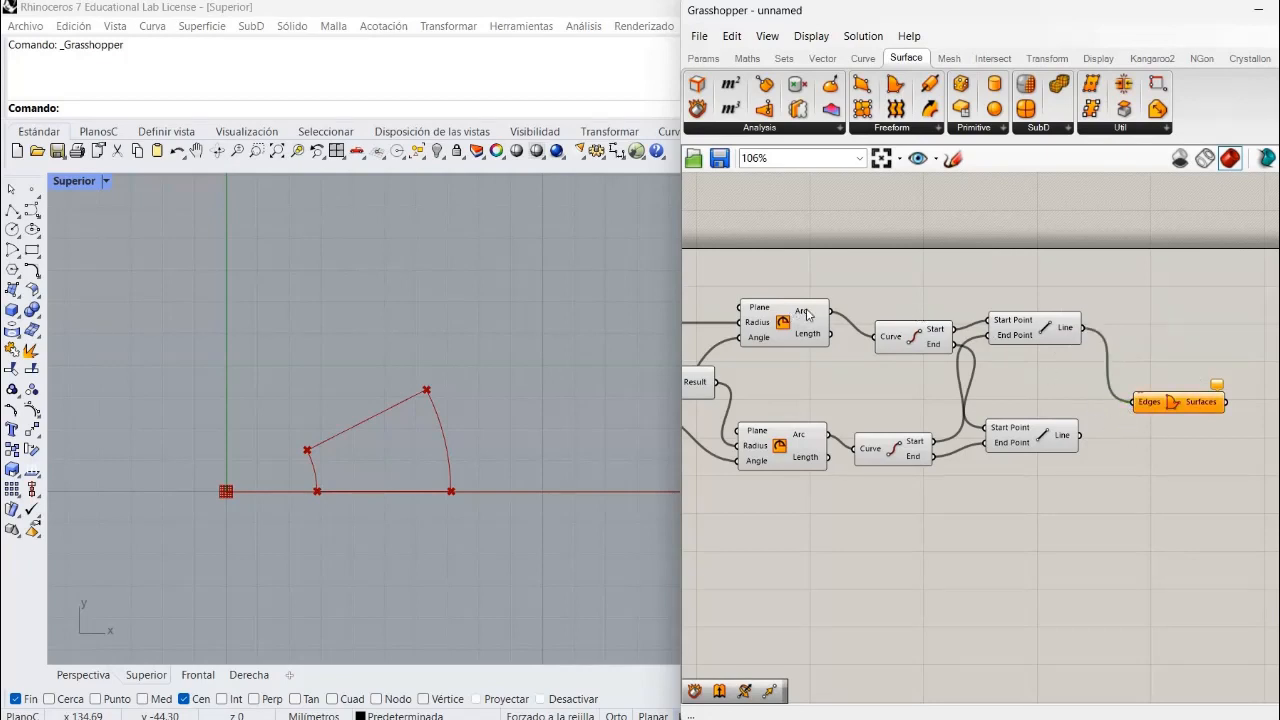
drag(843, 320, 1133, 412)
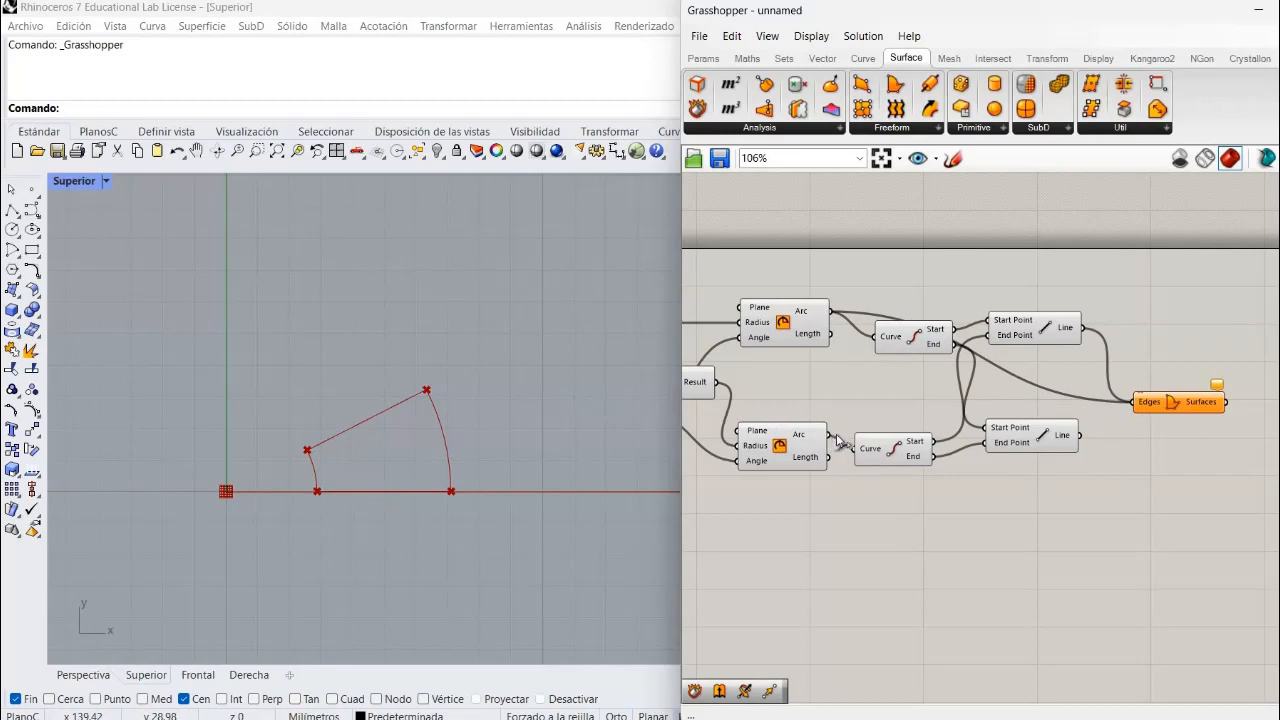
shift+drag(829, 434, 1135, 403)
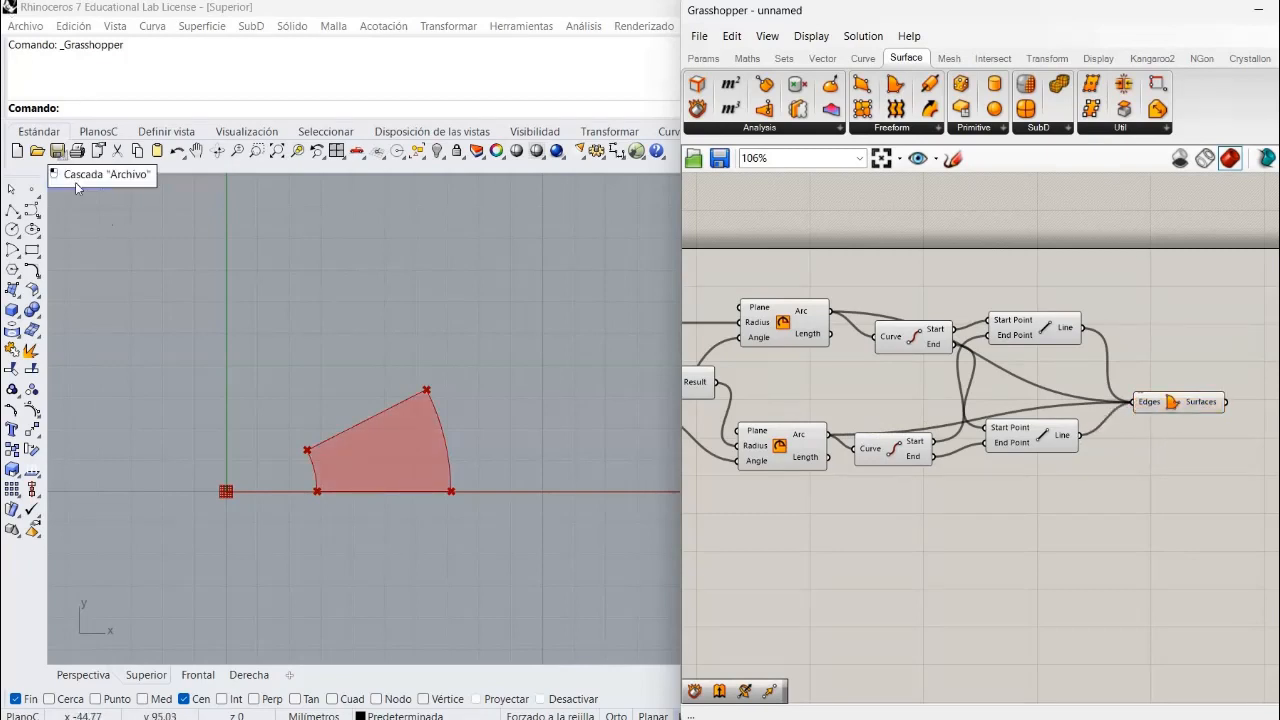
Replace the maximized Superior viewport with a maximized Perspectiva viewport and frame the whole ring-sector surface.
double_click(75, 182)
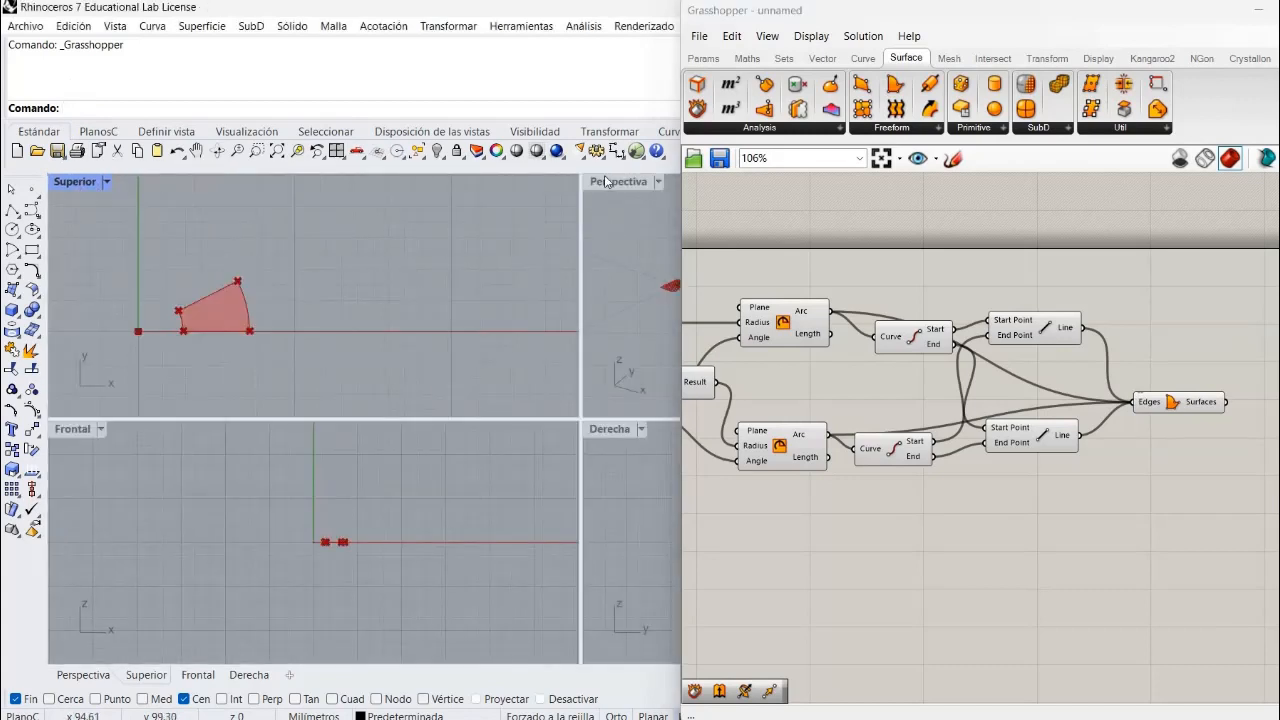
click(610, 180)
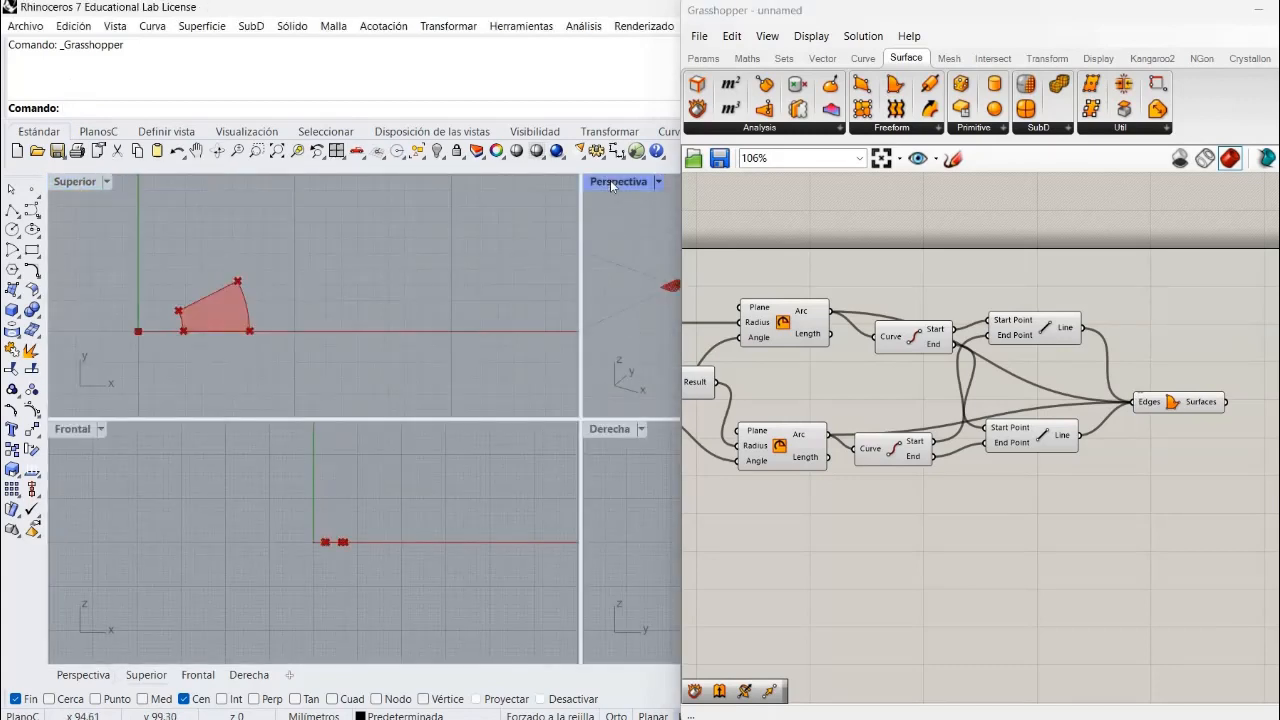
key(ctrl+m)
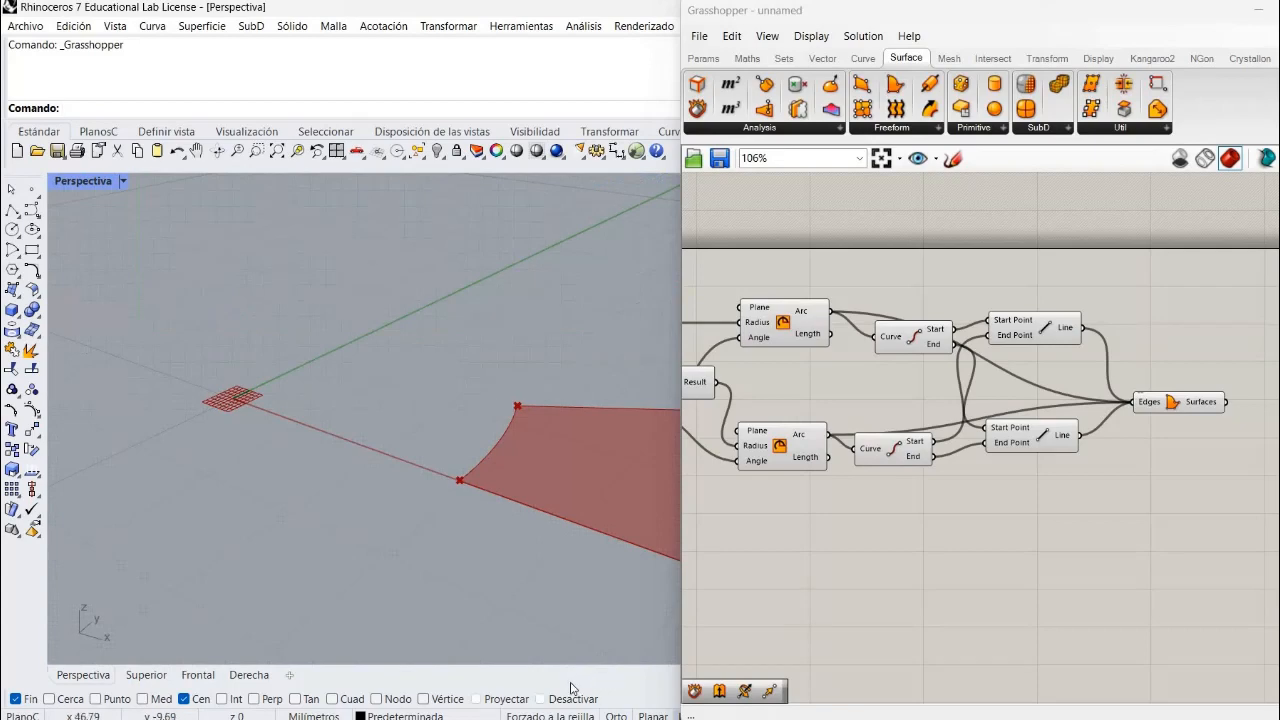
shift+right_drag(404, 545, 171, 524)
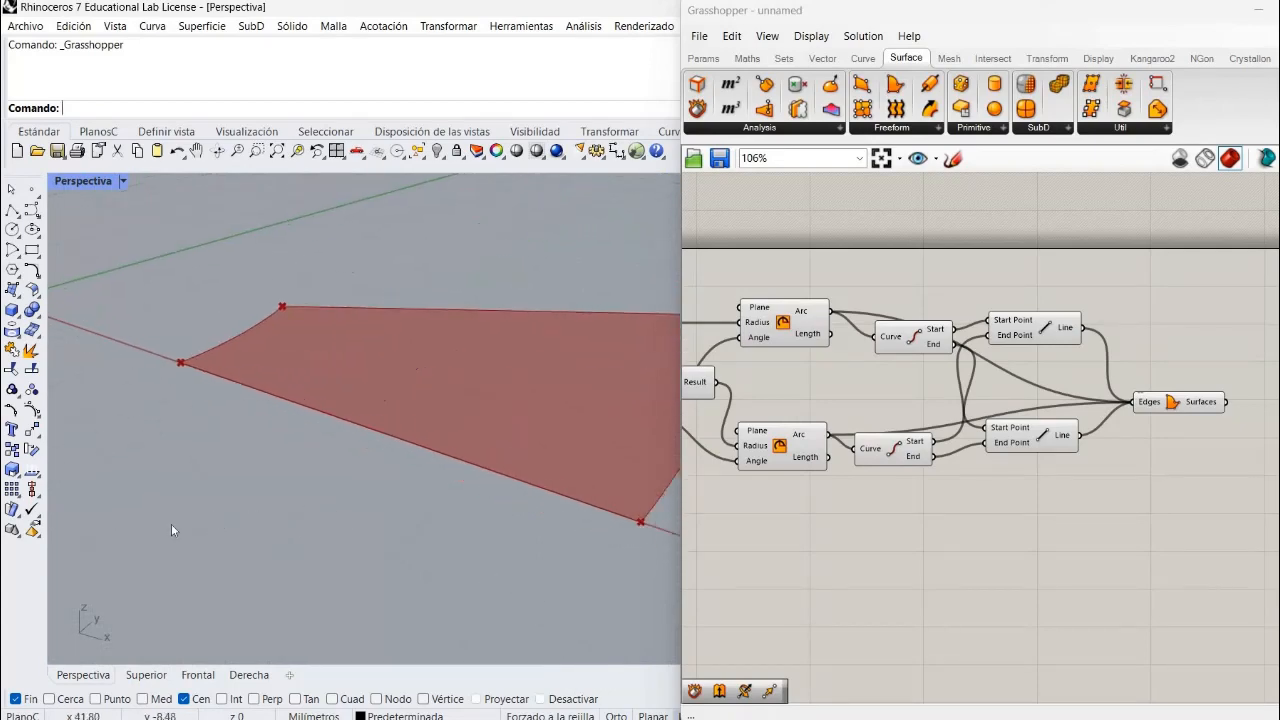
scroll(188, 581, down, 3)
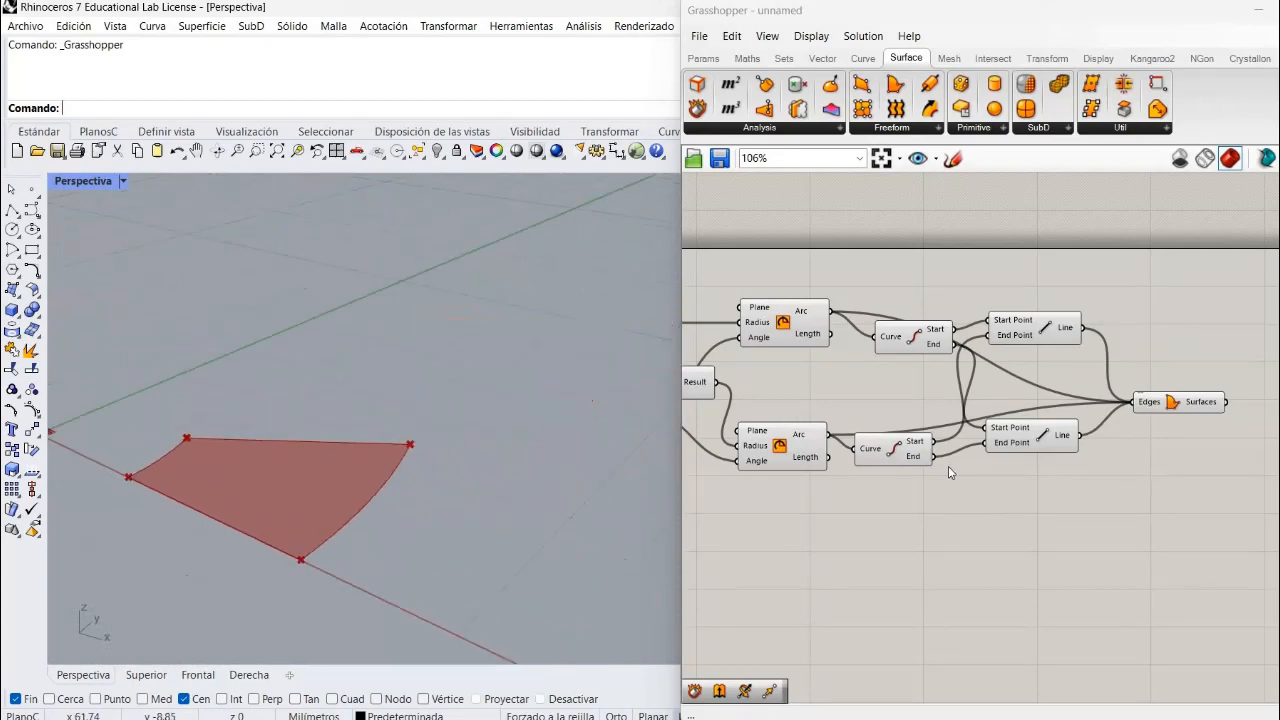
Turn off the preview of the Arc, End Points and Line components together, leaving Boundary Surfaces visible.
right_drag(943, 539, 1111, 559)
right_drag(1269, 606, 1111, 622)
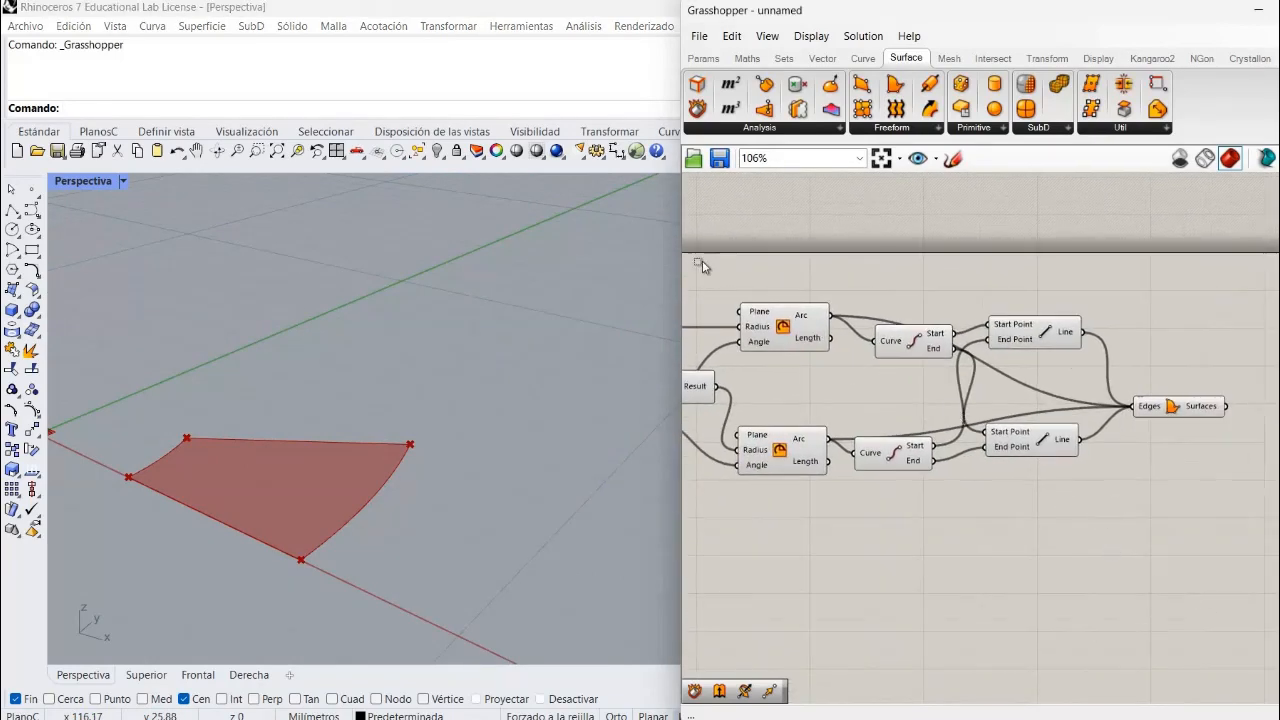
drag(1107, 542, 700, 260)
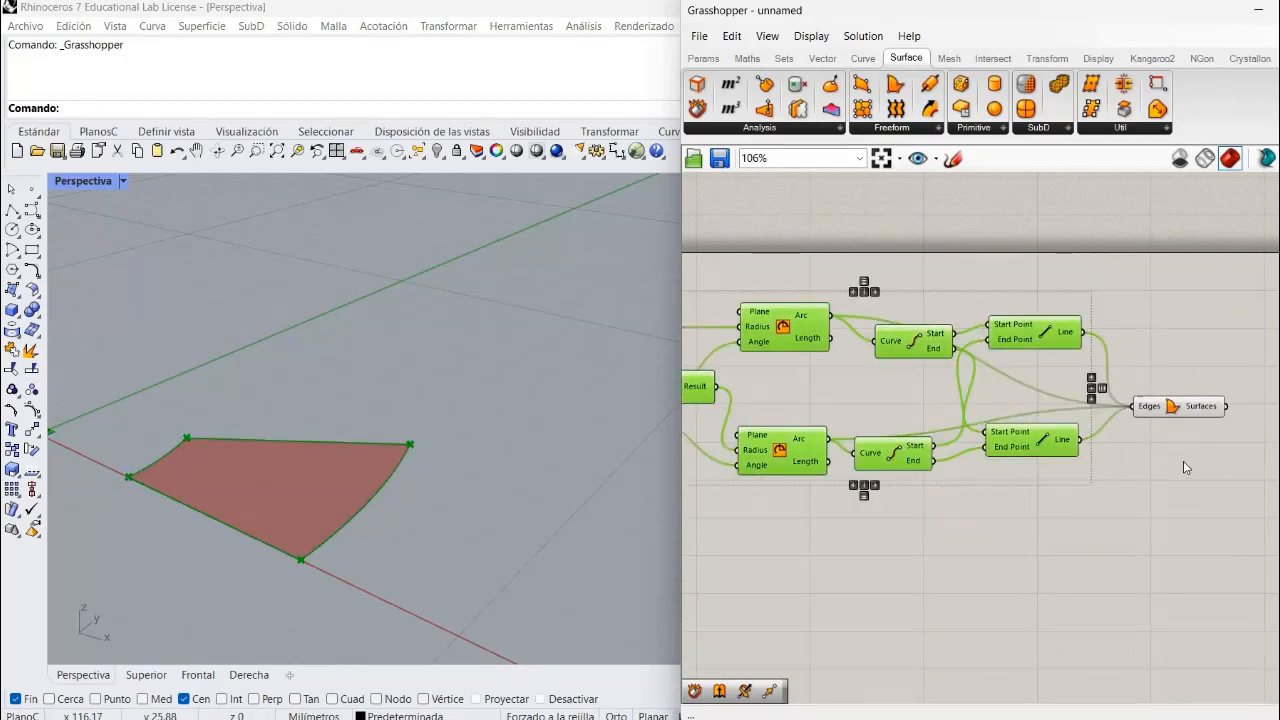
middle_click(1186, 470)
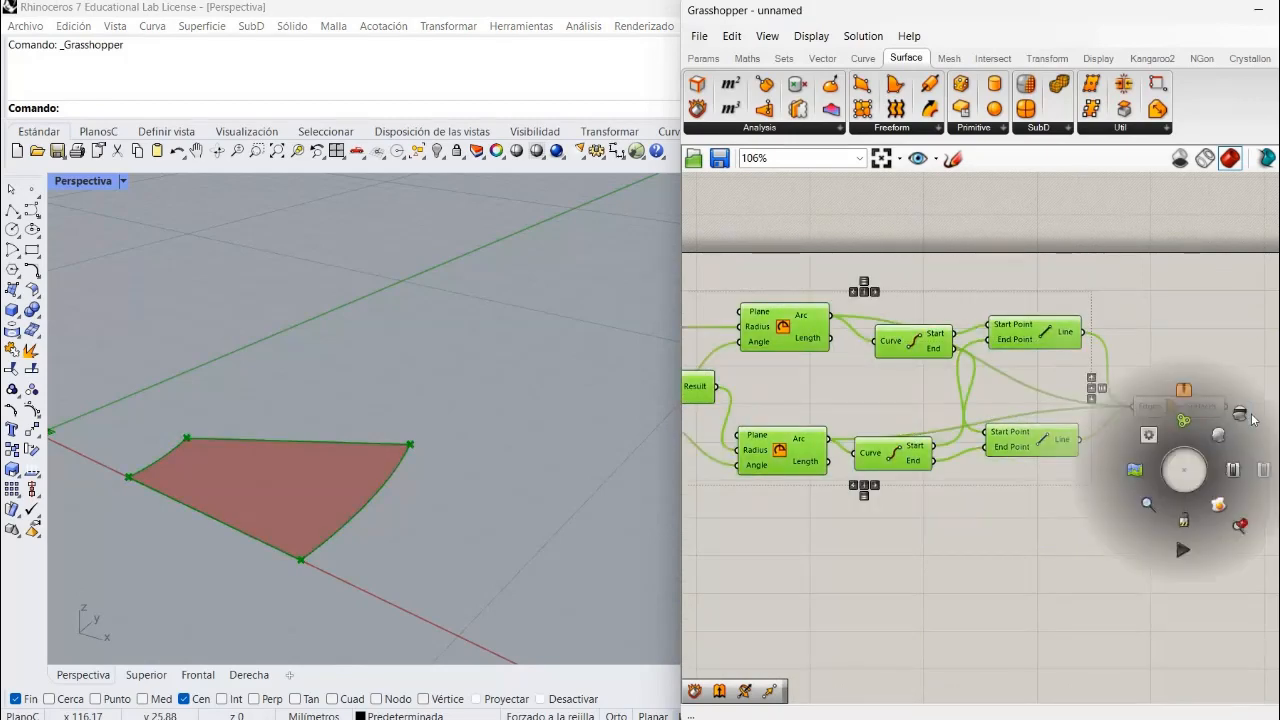
click(1250, 414)
click(1205, 479)
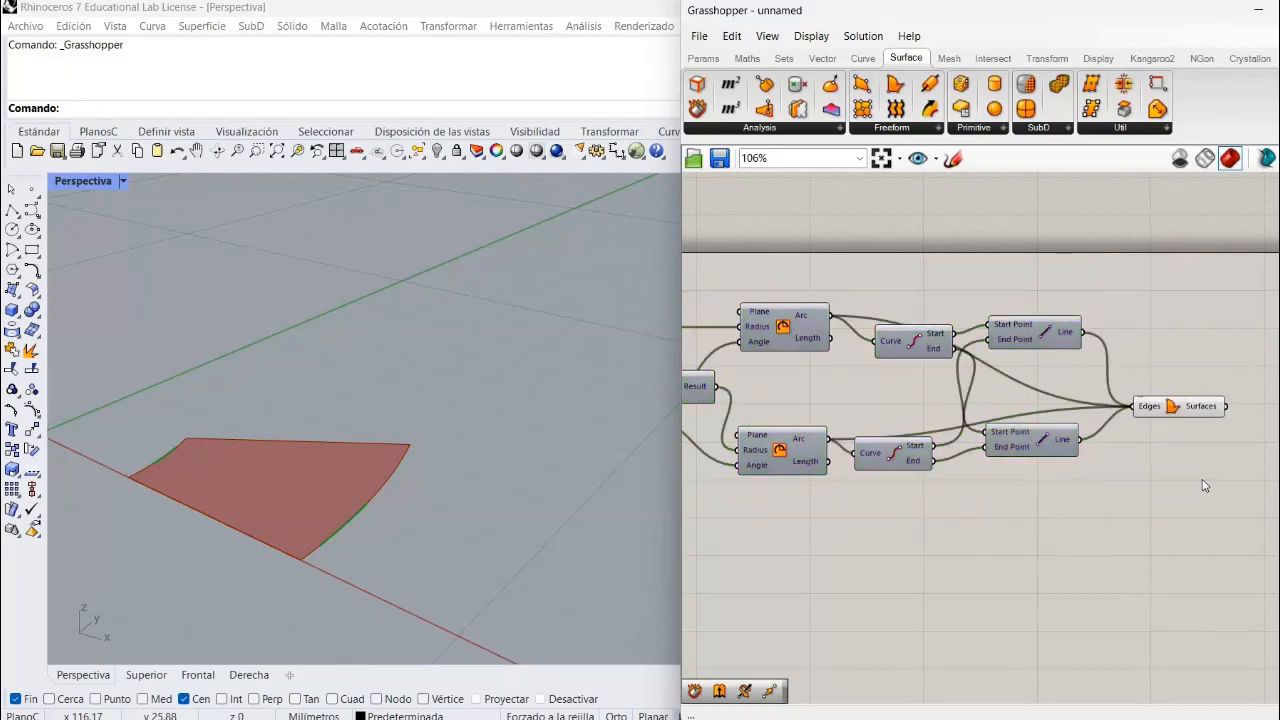
Add an Extrude component and place it beside Boundary Surfaces.
right_drag(968, 507, 747, 523)
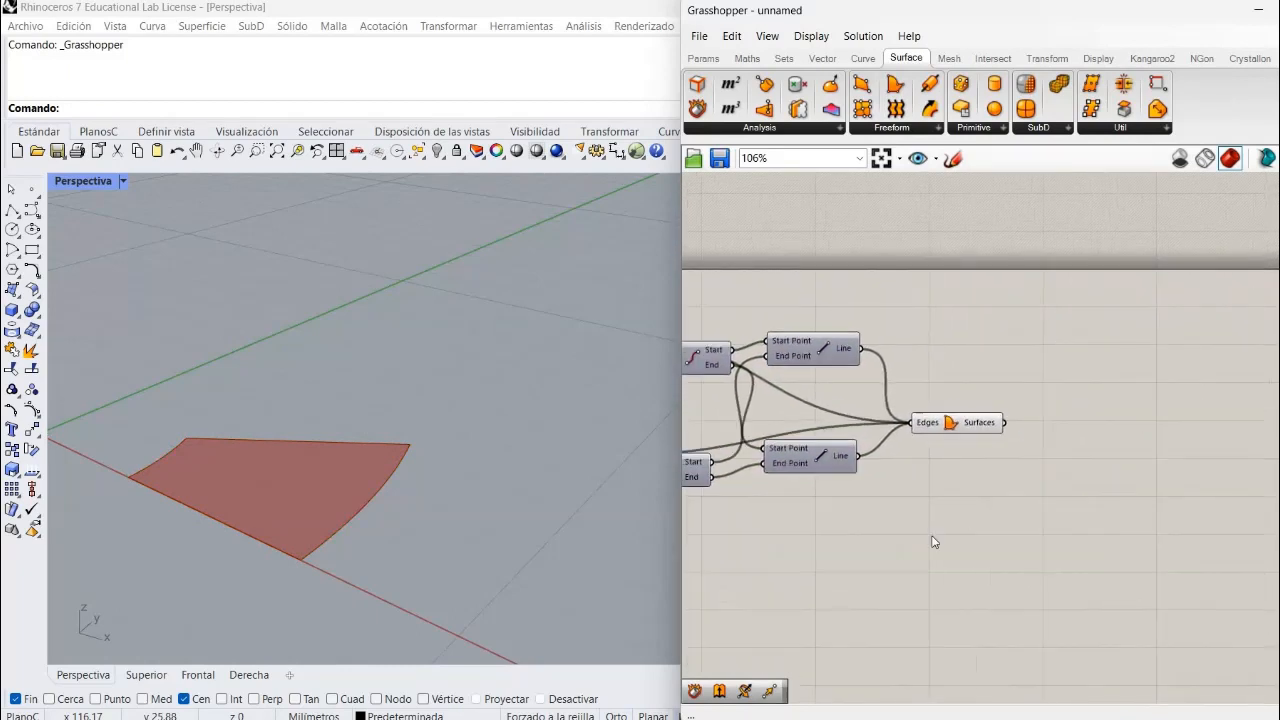
double_click(1037, 426)
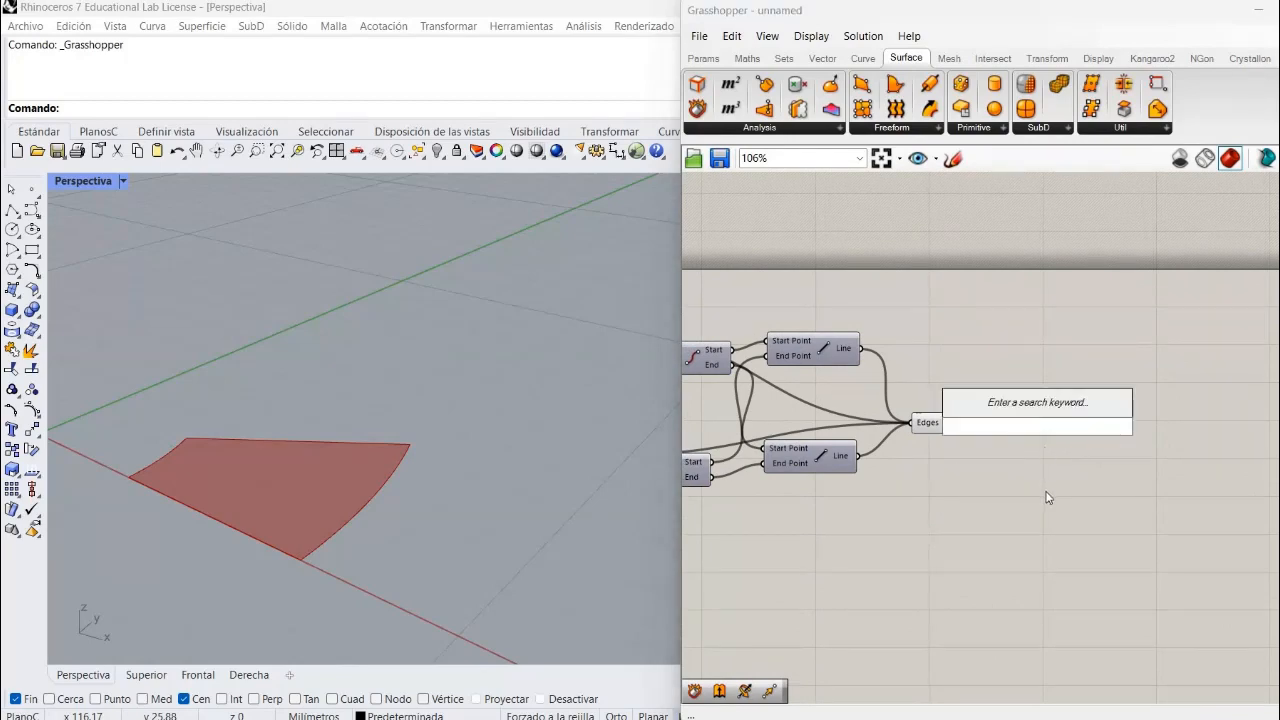
text(ext)
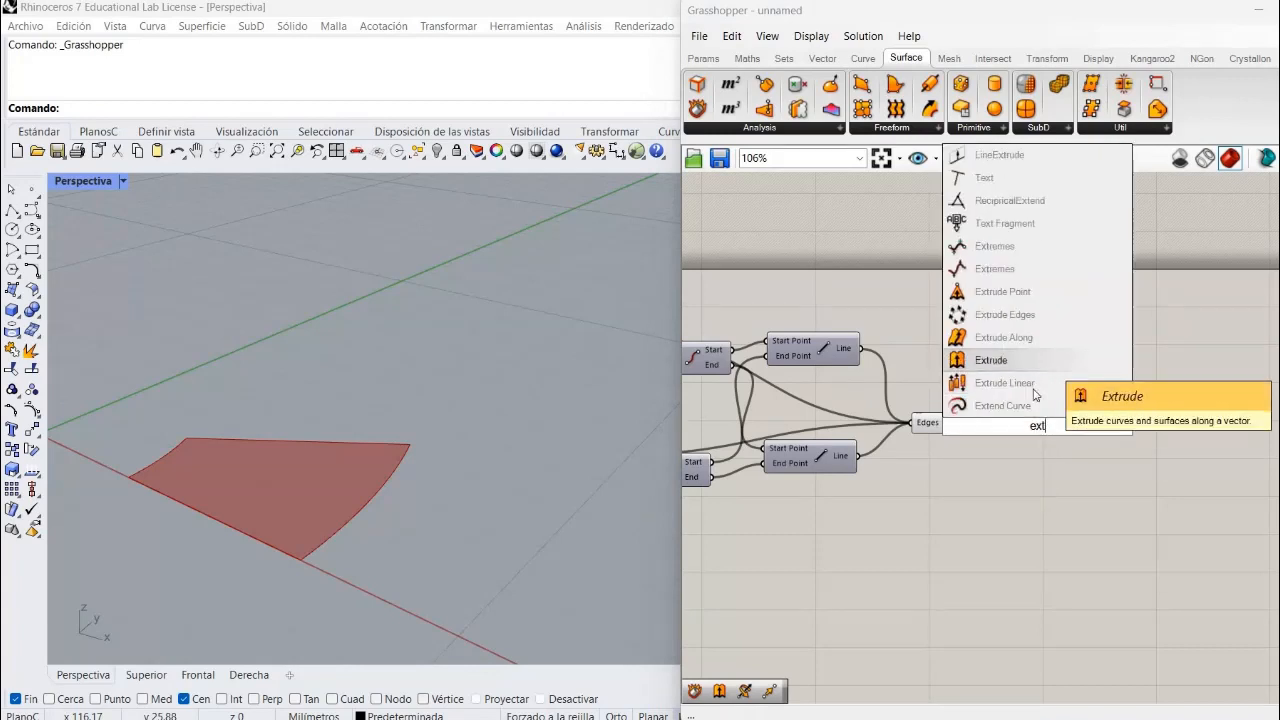
click(1046, 365)
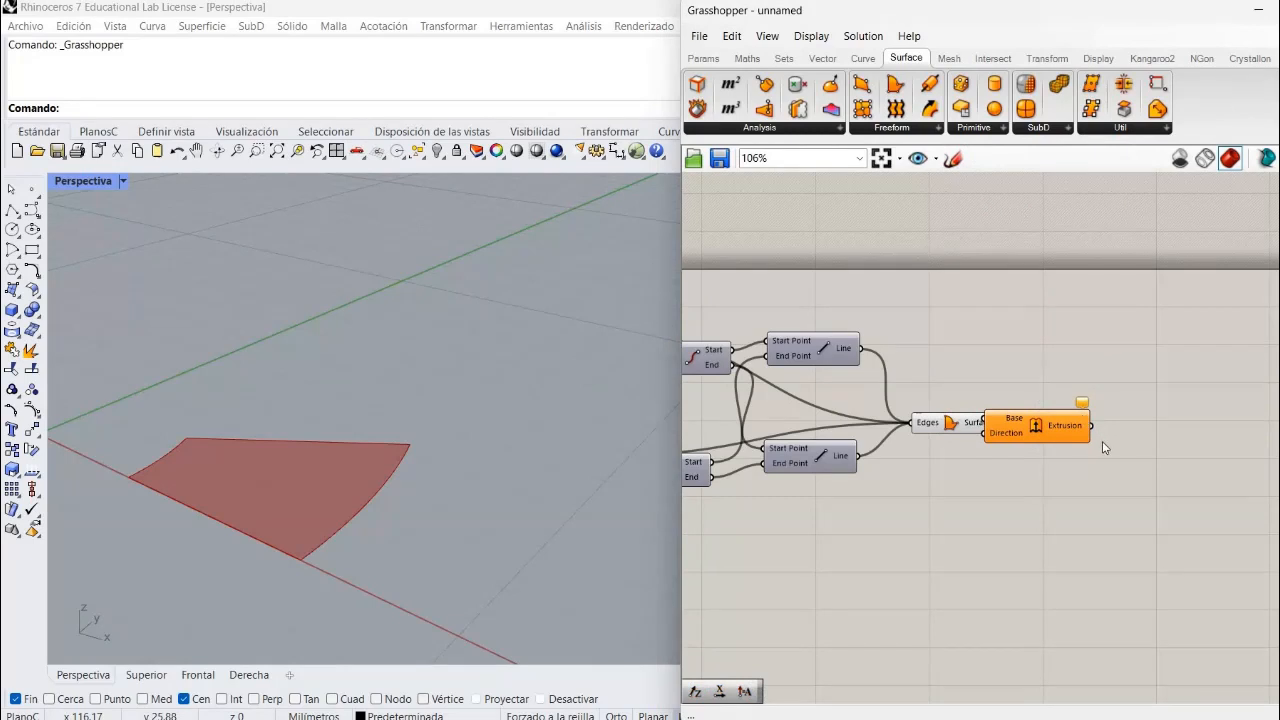
drag(1034, 426, 1102, 441)
click(1048, 519)
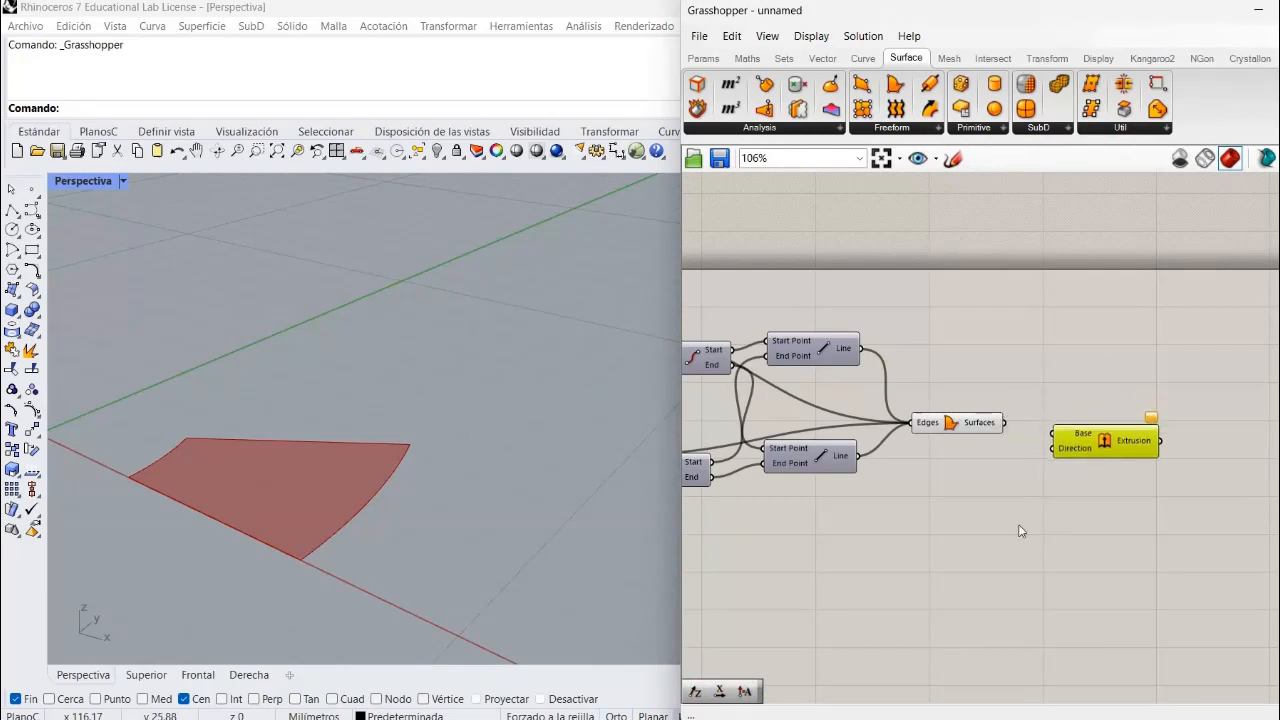
Add a Unit Z component, connecting its vector to Extrude's Direction and the Boundary Surfaces output to Extrude's Base.
double_click(923, 495)
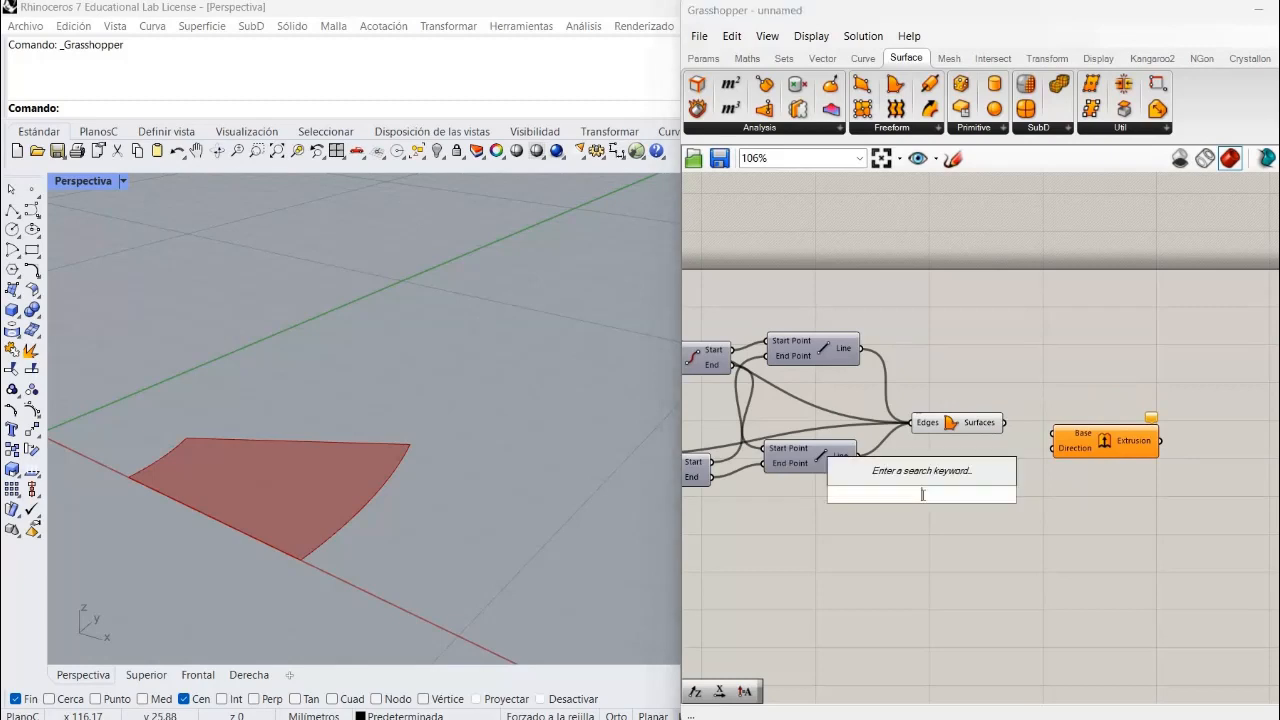
text(z)
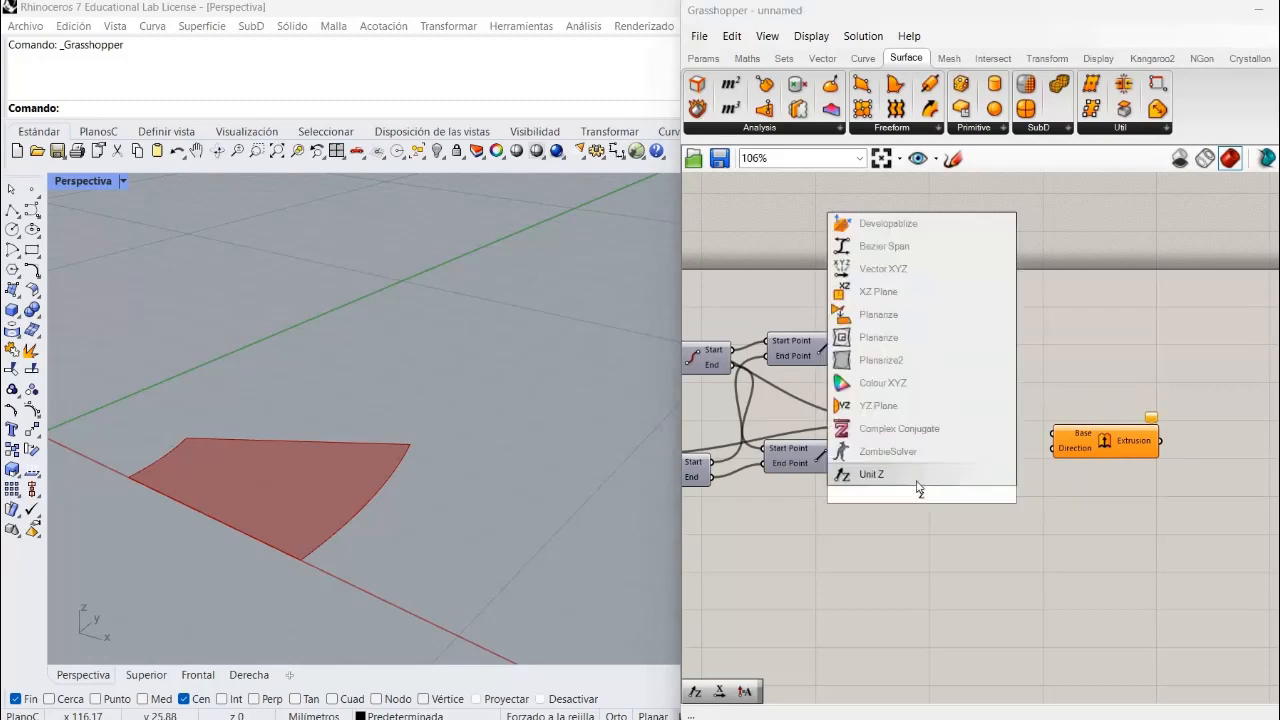
click(916, 478)
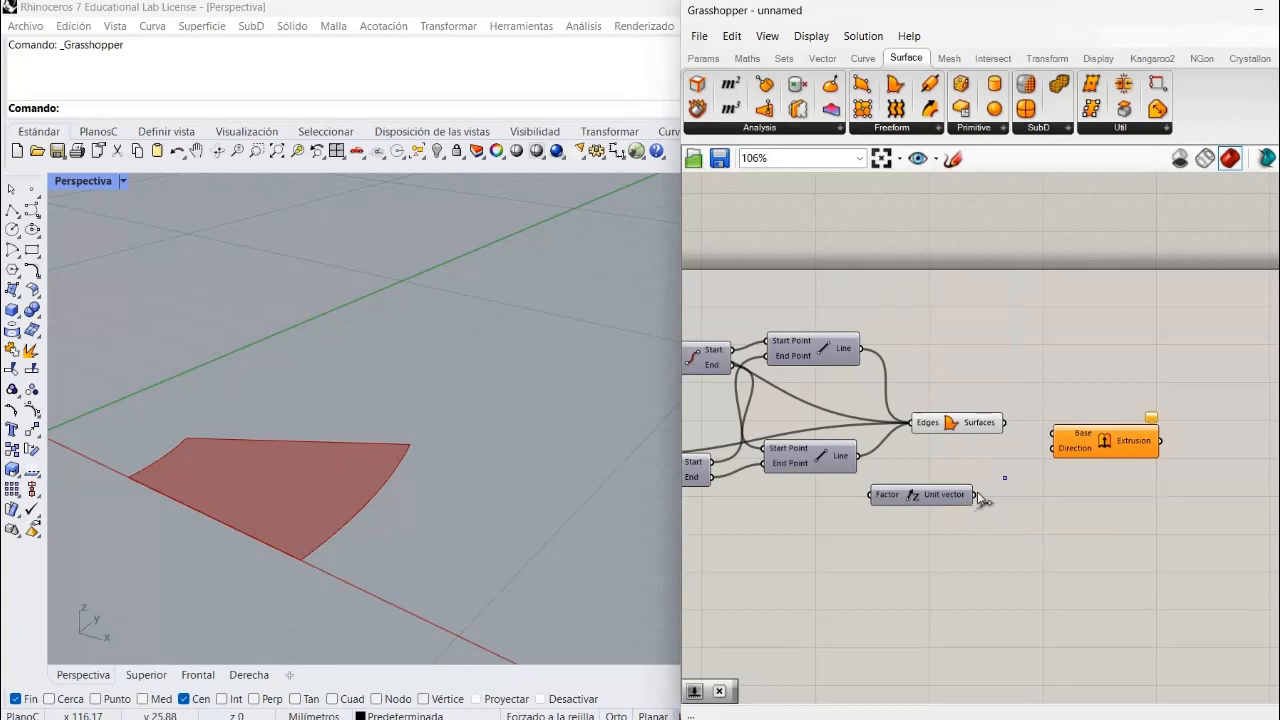
drag(975, 494, 1061, 435)
scroll(1008, 423, up, 1)
click(1011, 518)
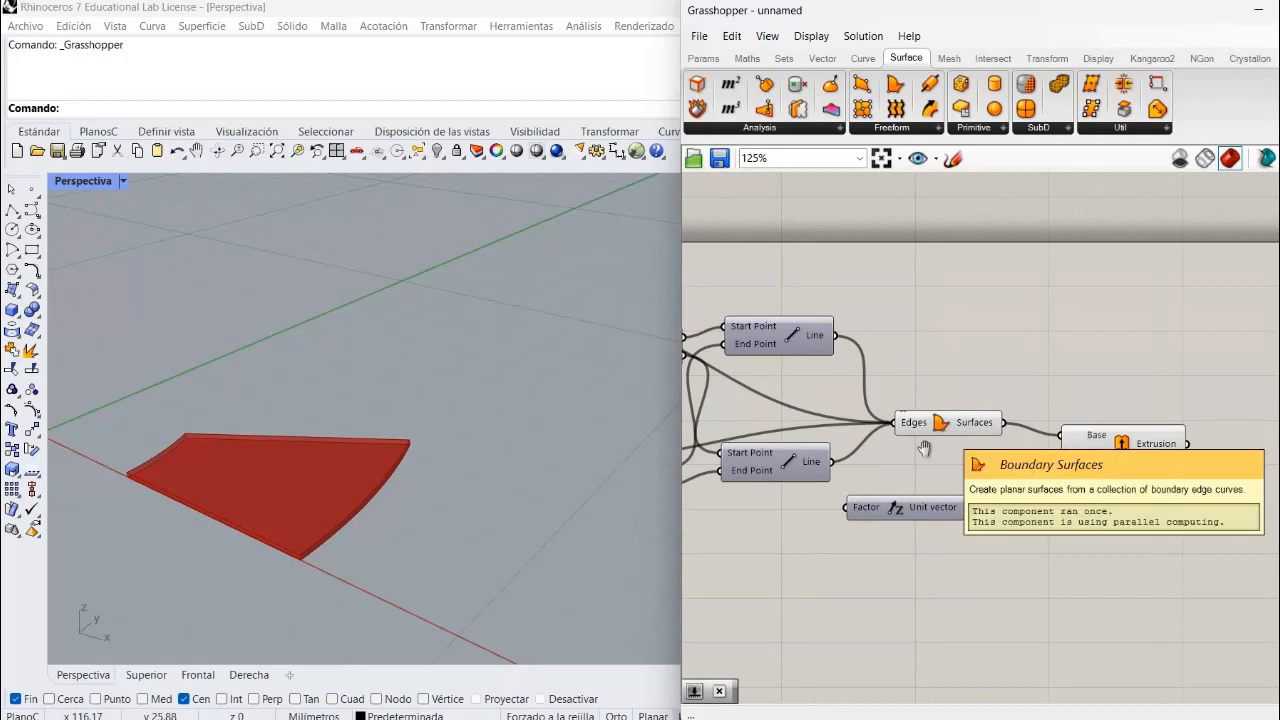
Turn off the preview of the Boundary Surfaces component.
right_drag(991, 424, 990, 428)
right_drag(1035, 484, 1015, 485)
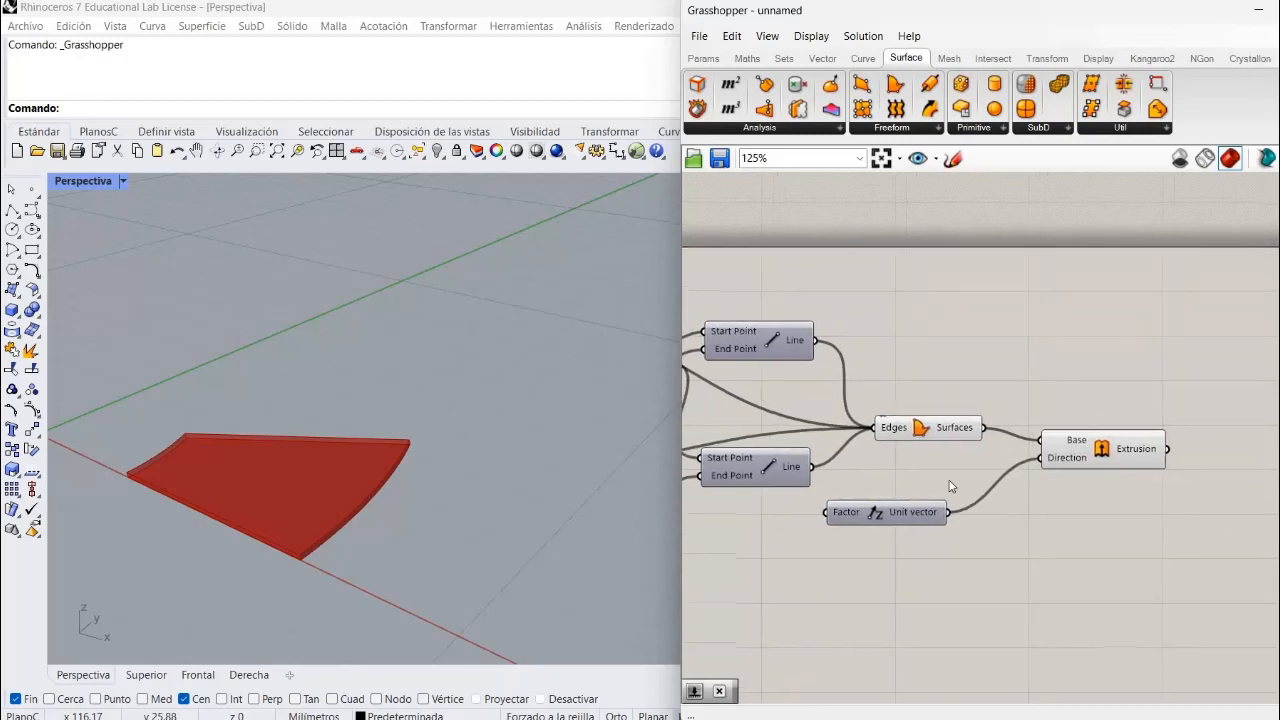
right_drag(925, 431, 953, 415)
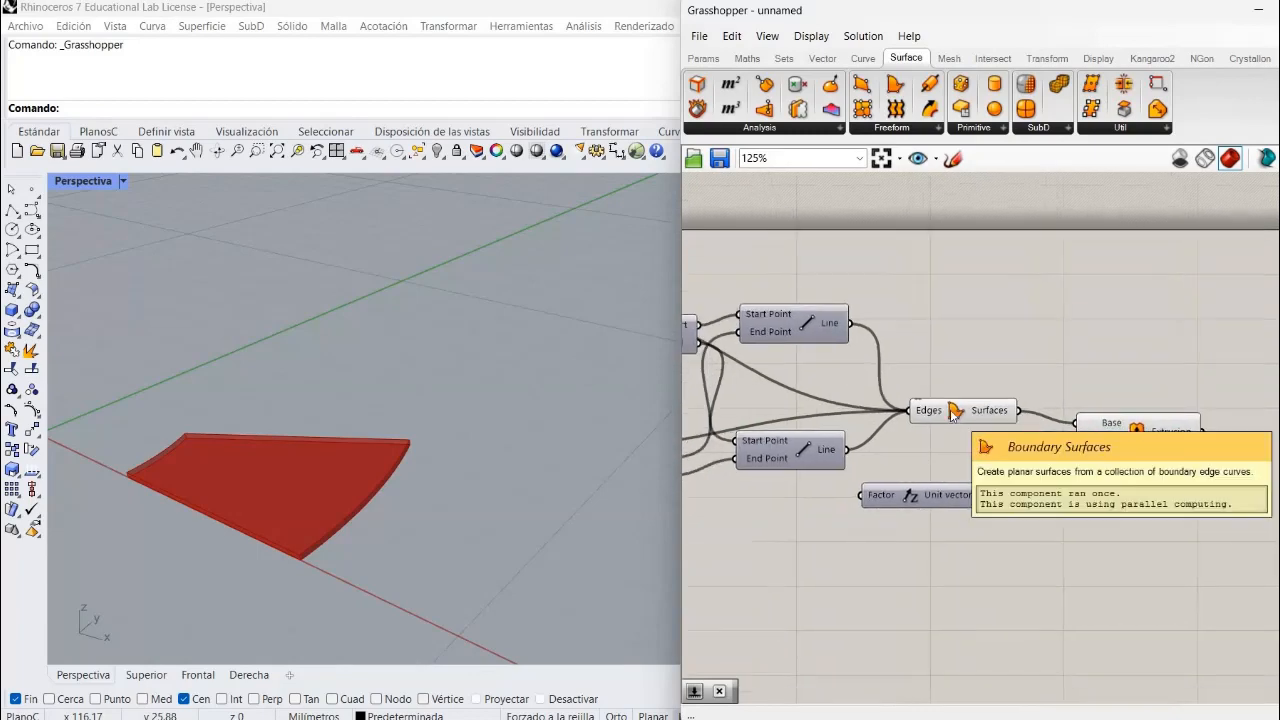
right_click(953, 412)
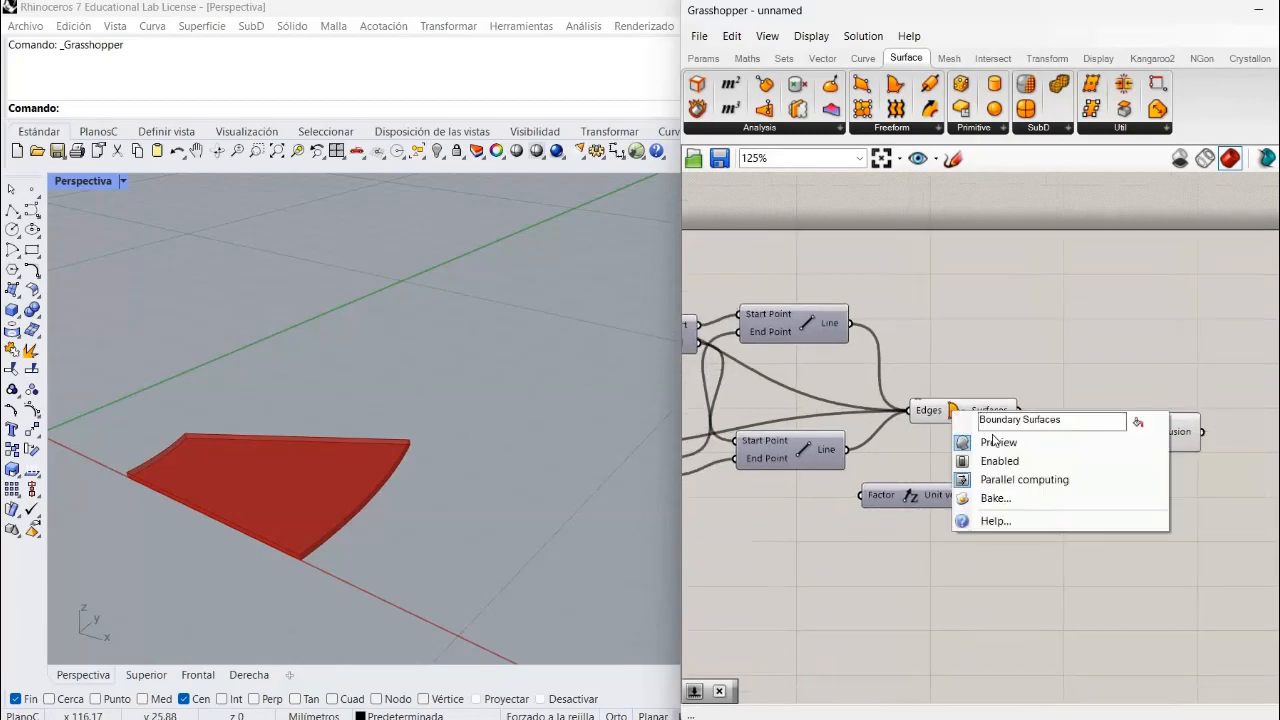
click(926, 521)
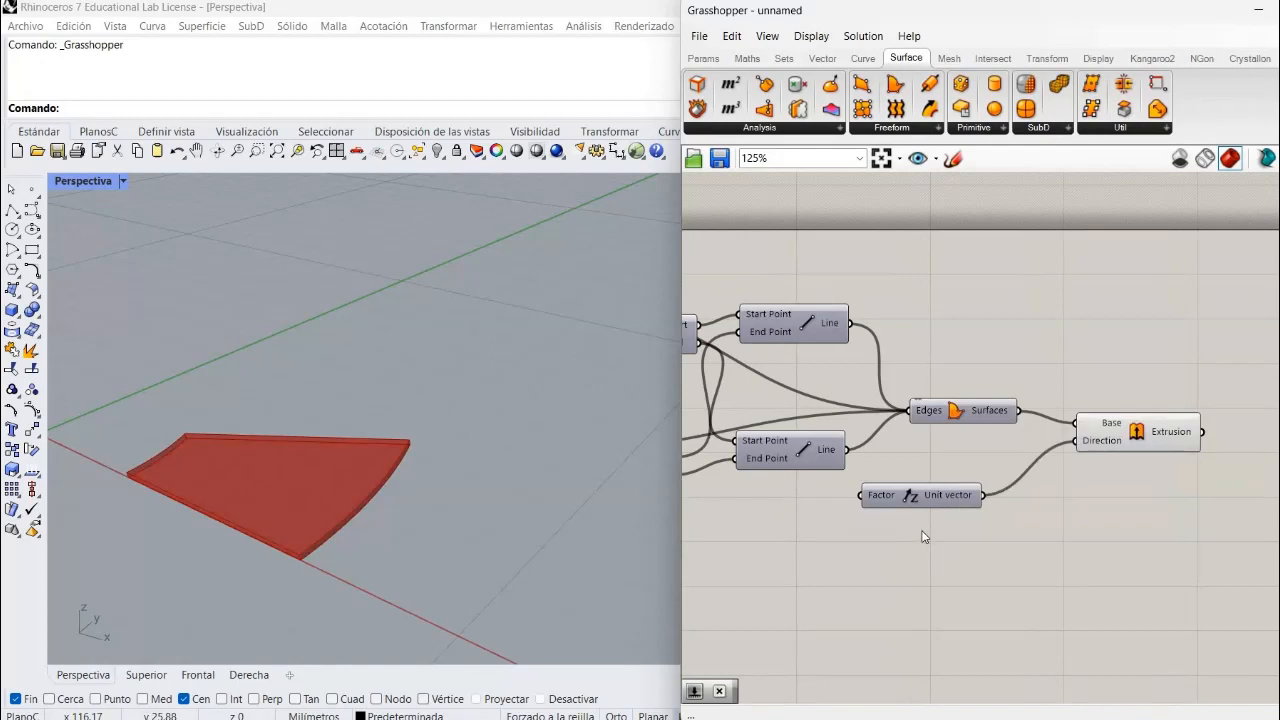
Move Unit Z closer to Extrude and add a Number Slider ranging from 1 to 20.00 near its Factor input.
drag(975, 495, 1052, 484)
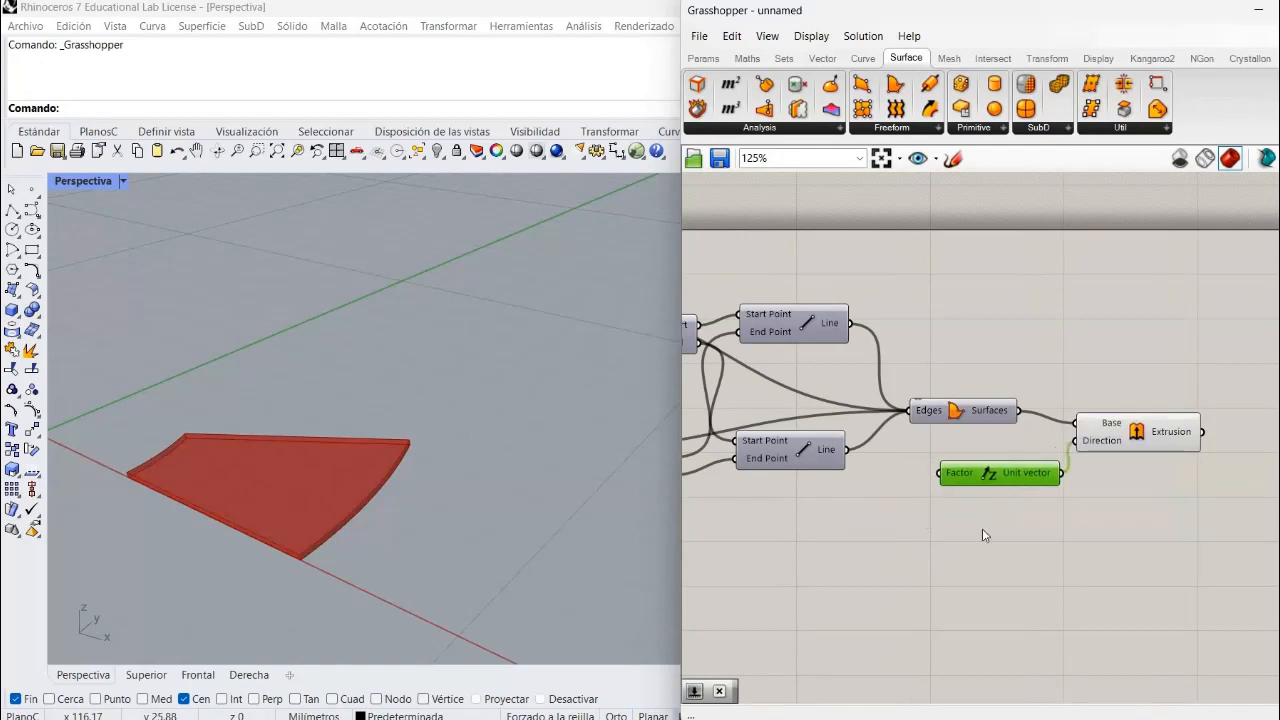
double_click(823, 527)
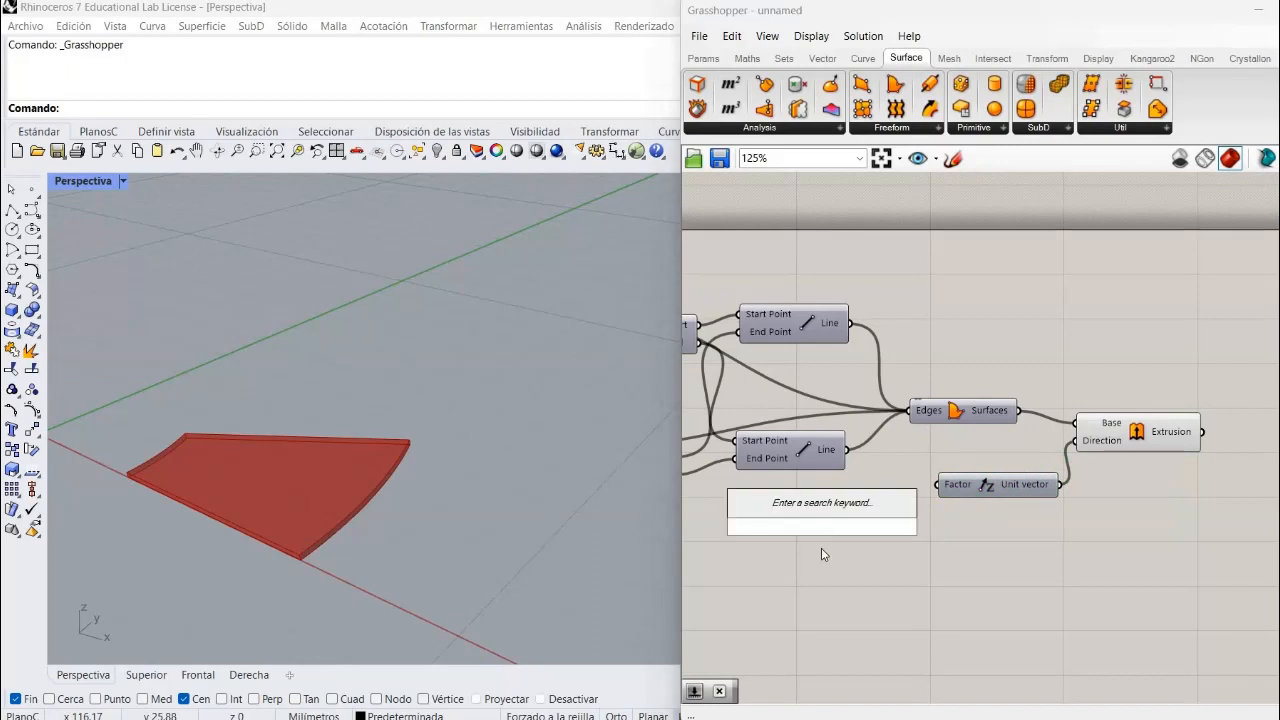
text(1.)
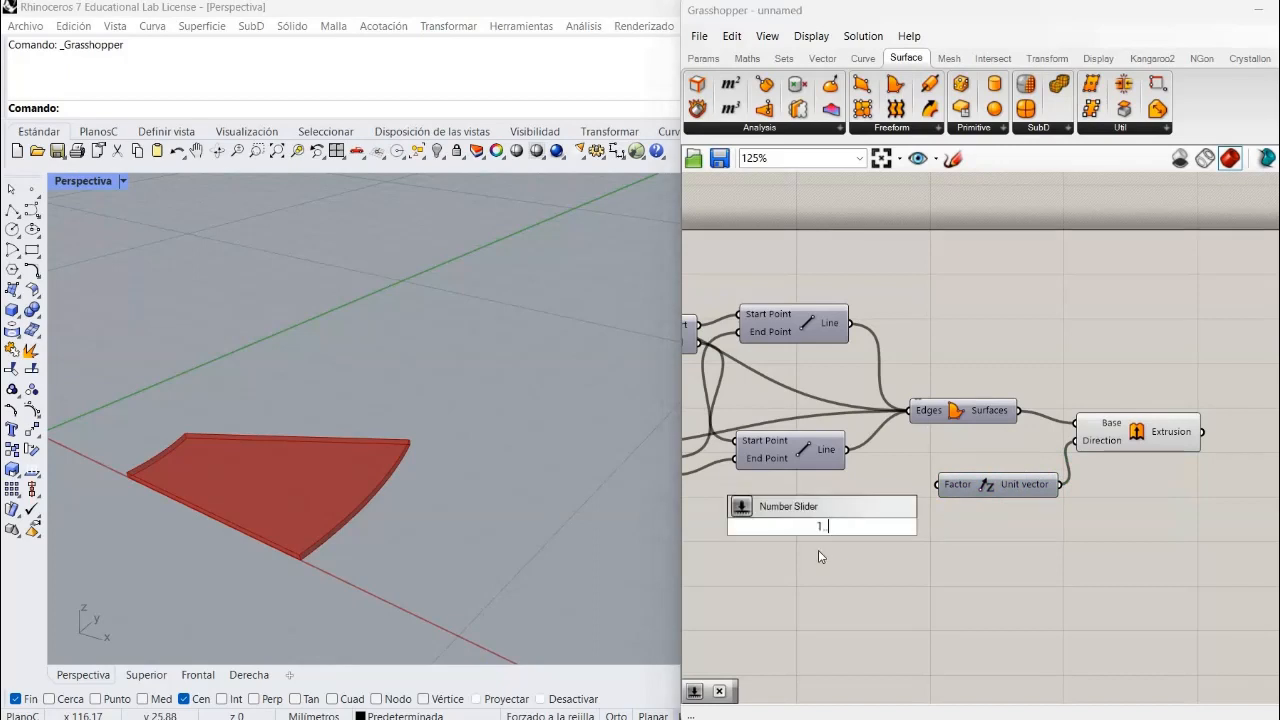
text(.20.00)
key(Return)
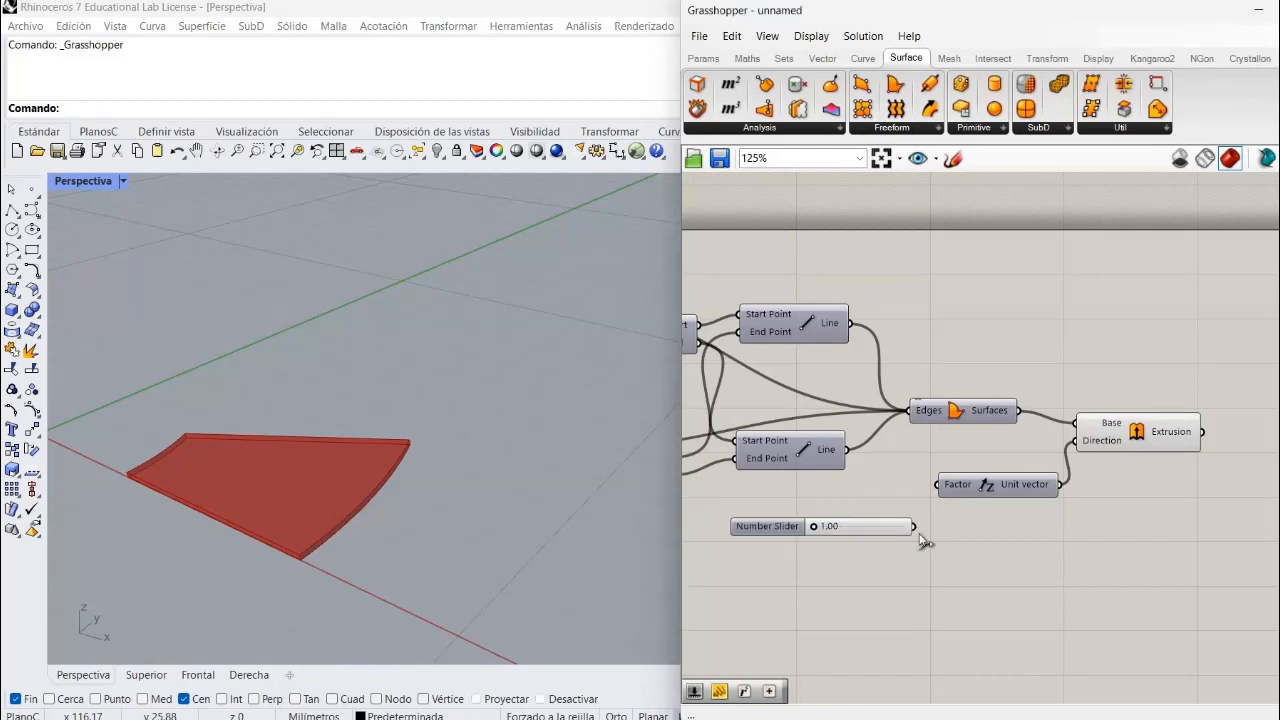
Connect the new Number Slider to Unit Z's Factor and set the slider to 4.04.
drag(913, 527, 937, 485)
drag(833, 523, 825, 549)
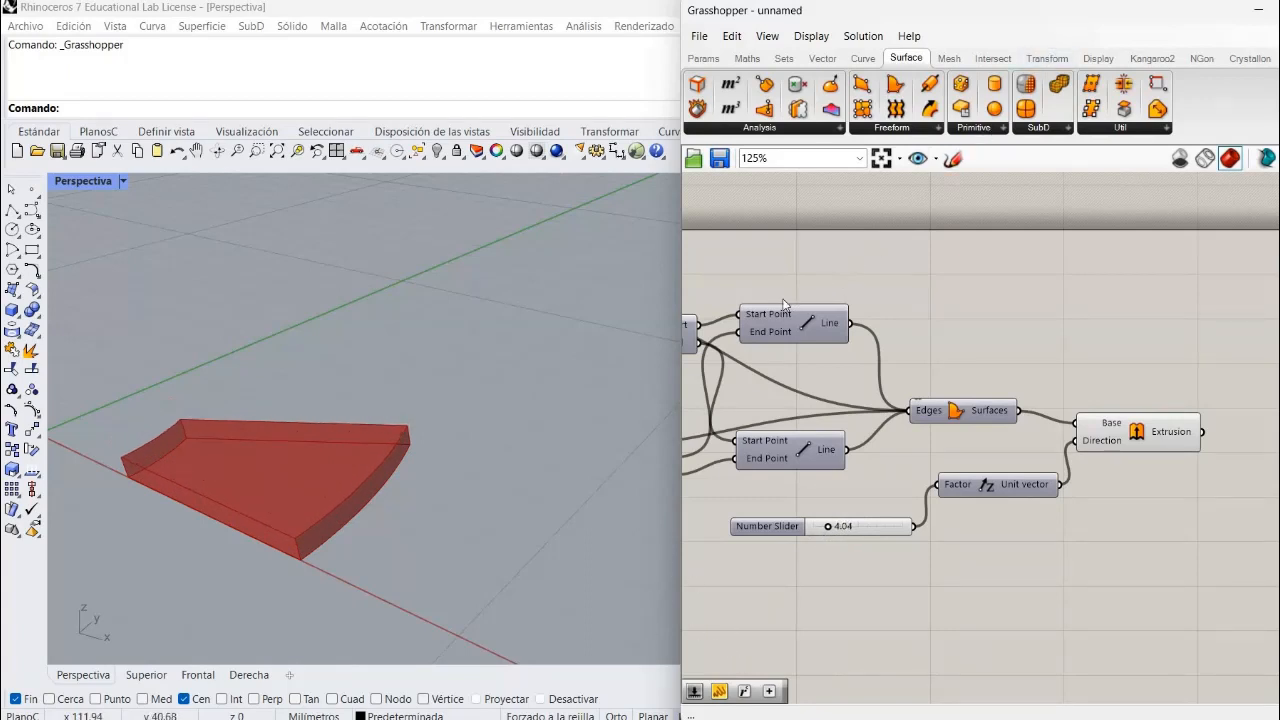
mouse_move(763, 314)
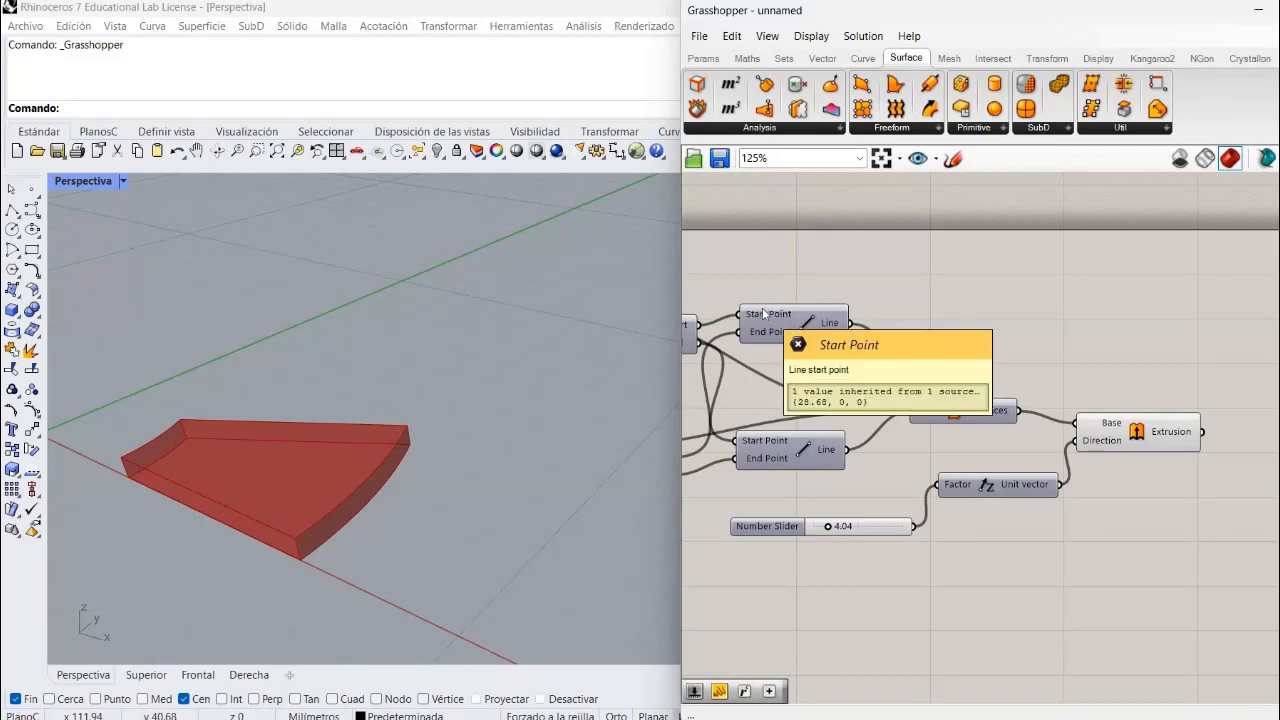